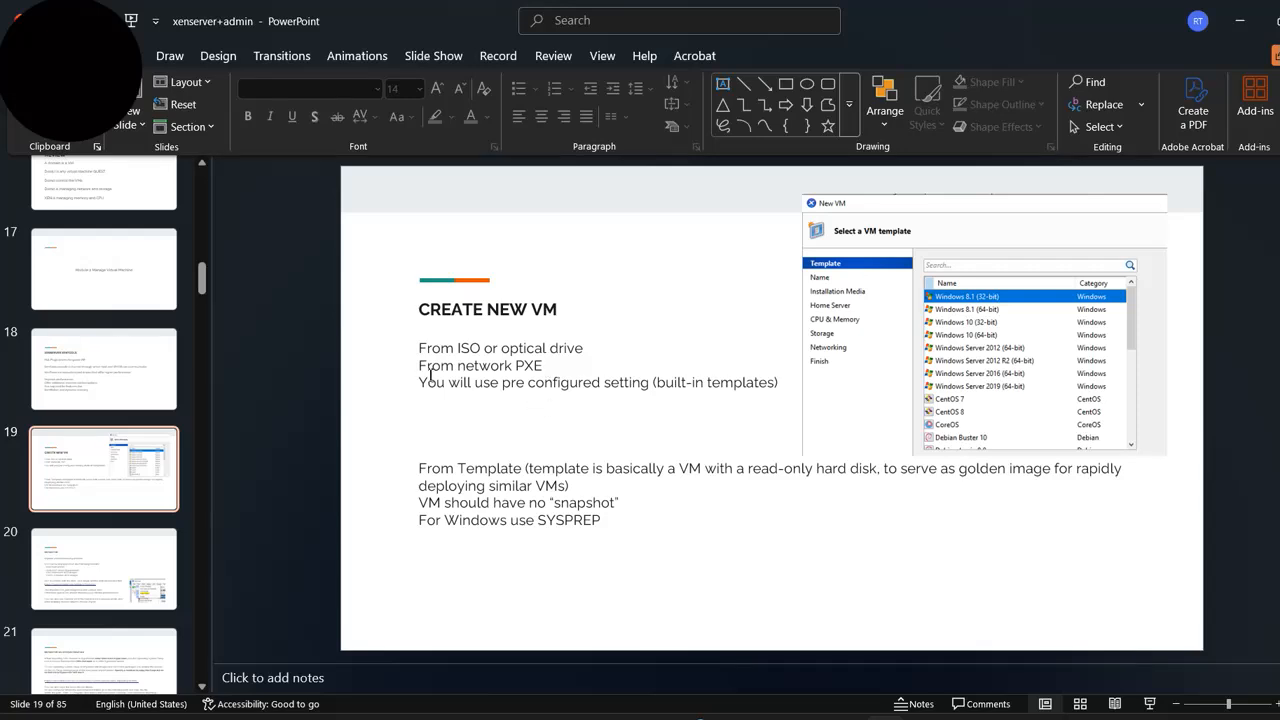
# - Examine the Create New VM slide's notes on installation sources, built-in templates, golden images, snapshots and SYSPREP
pyautogui.moveTo(420, 390); pyautogui.dragTo(764, 432)
pyautogui.click(764, 432)
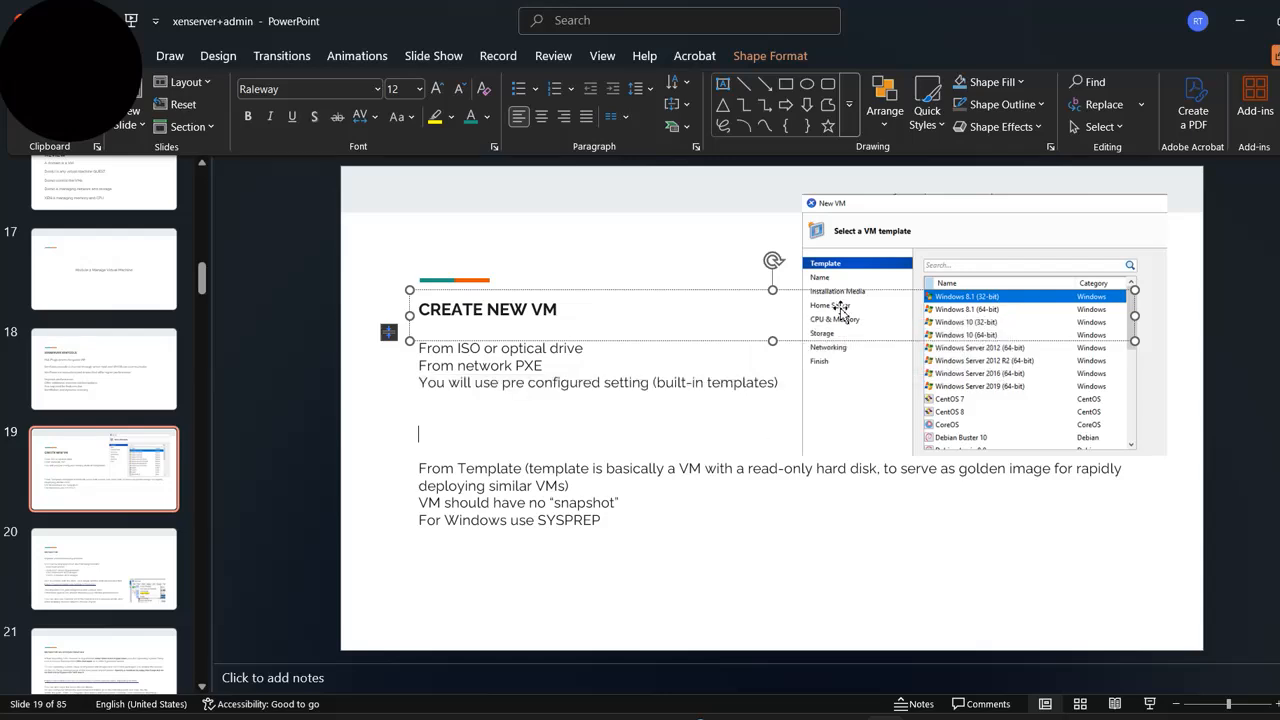
pyautogui.click(732, 208)
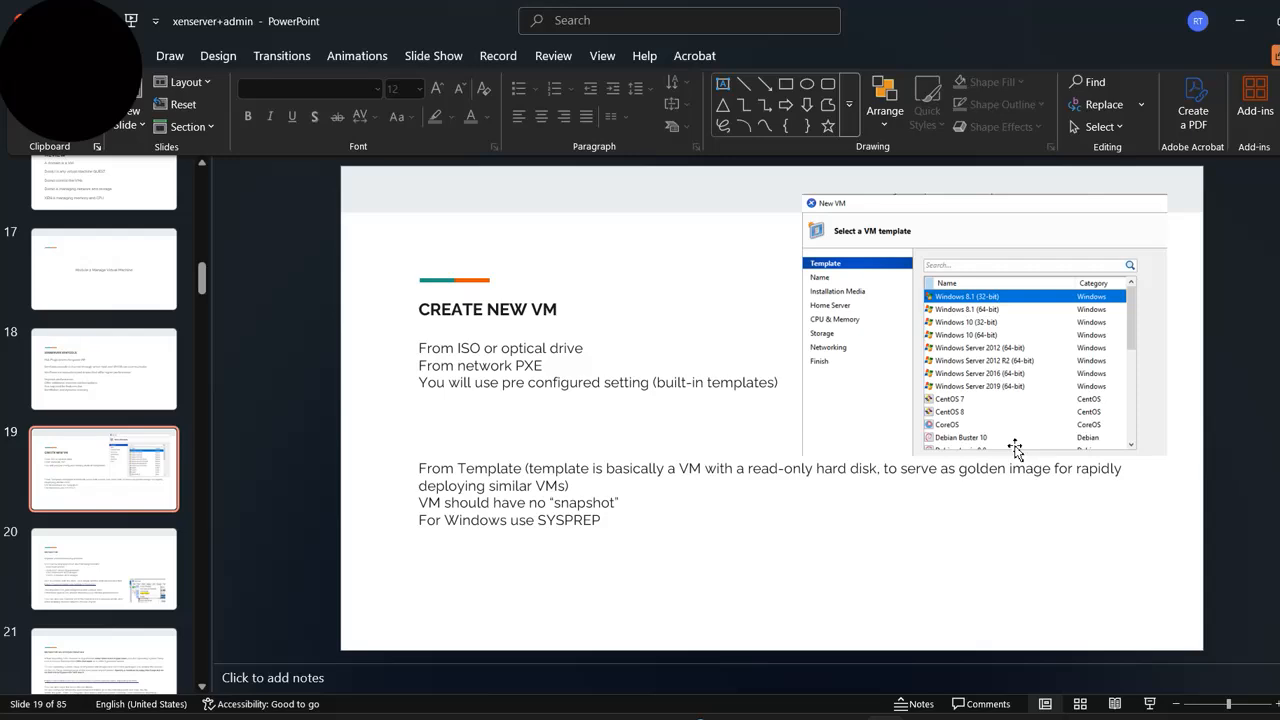
pyautogui.click(421, 470)
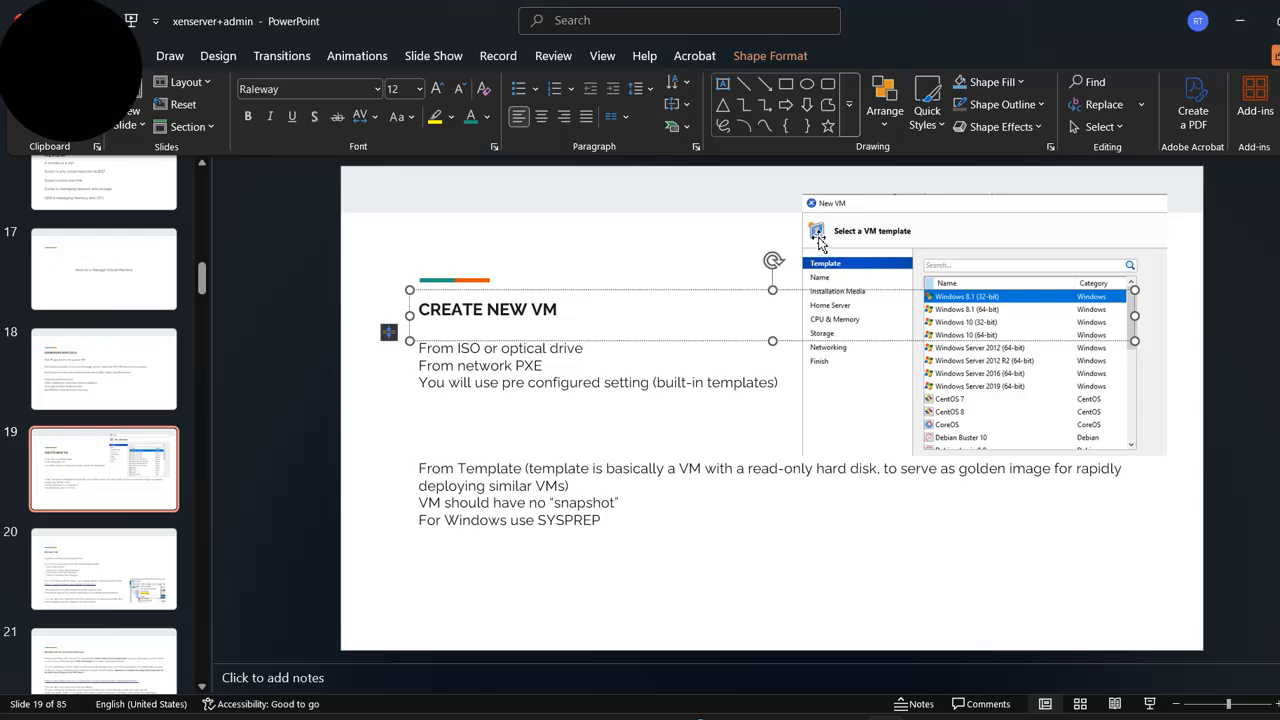
pyautogui.click(672, 197)
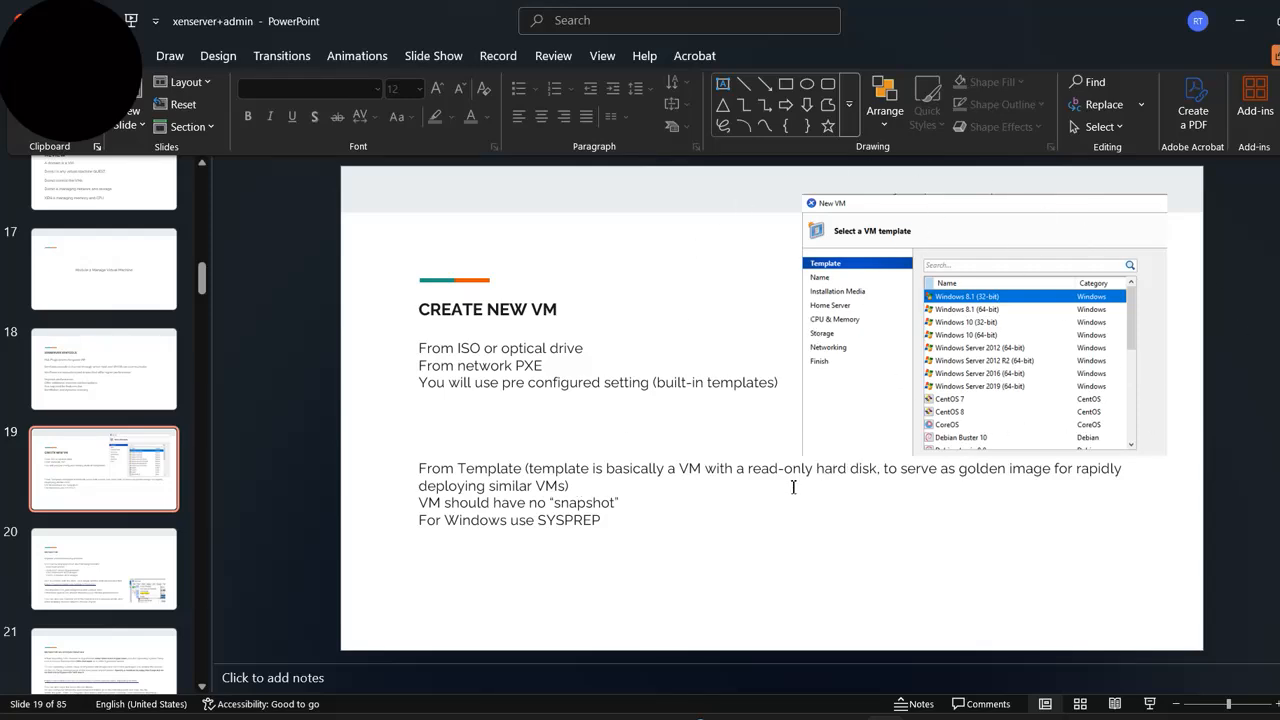
pyautogui.moveTo(420, 470); pyautogui.dragTo(562, 486)
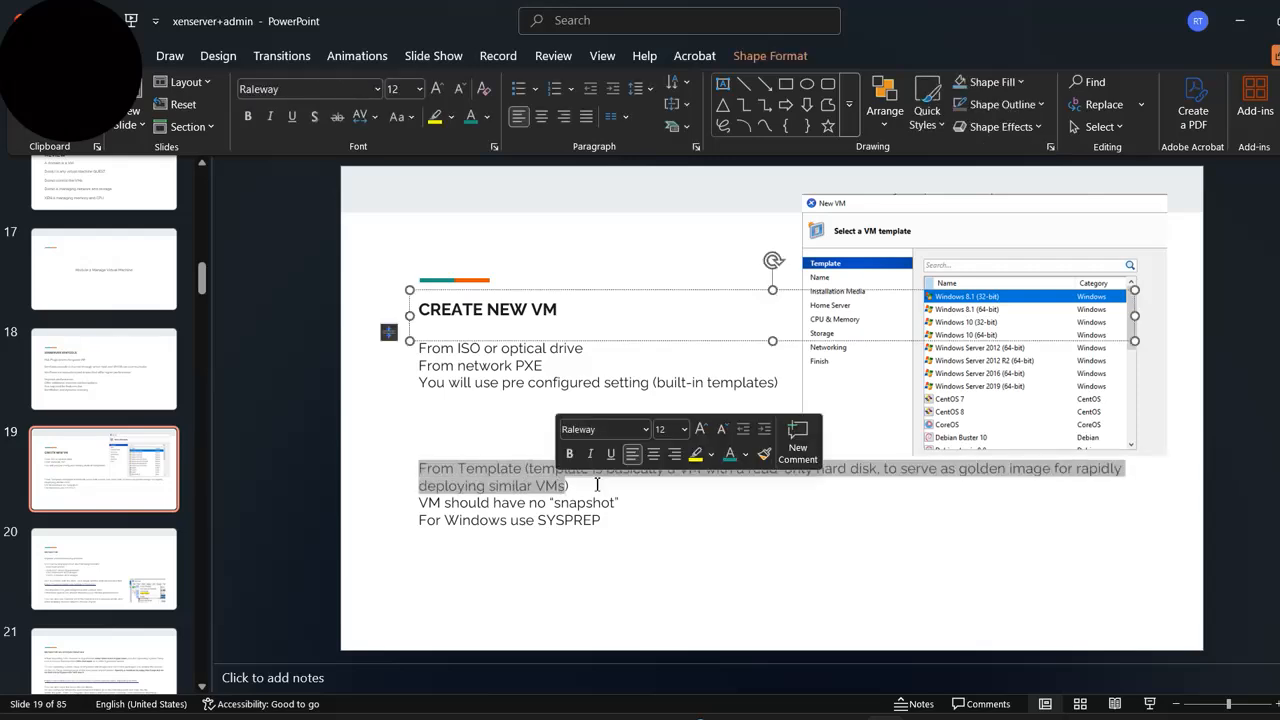
pyautogui.click(588, 491)
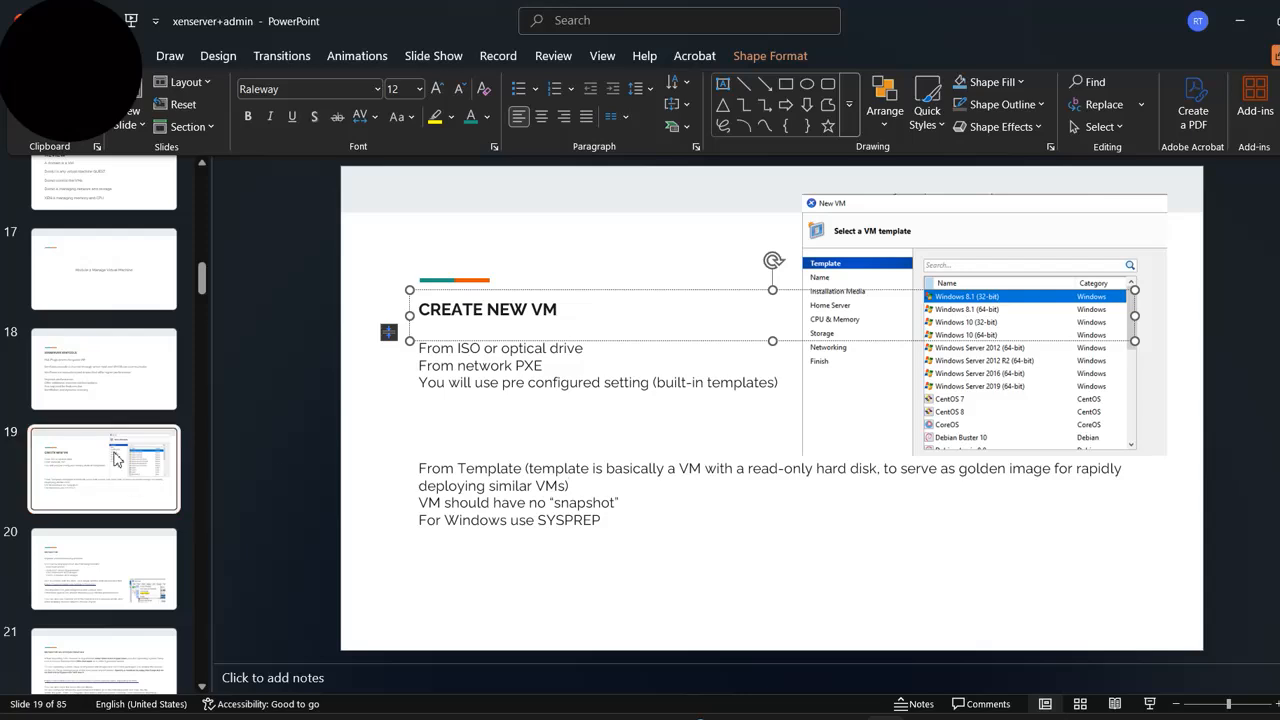
pyautogui.moveTo(608, 524); pyautogui.dragTo(438, 525)
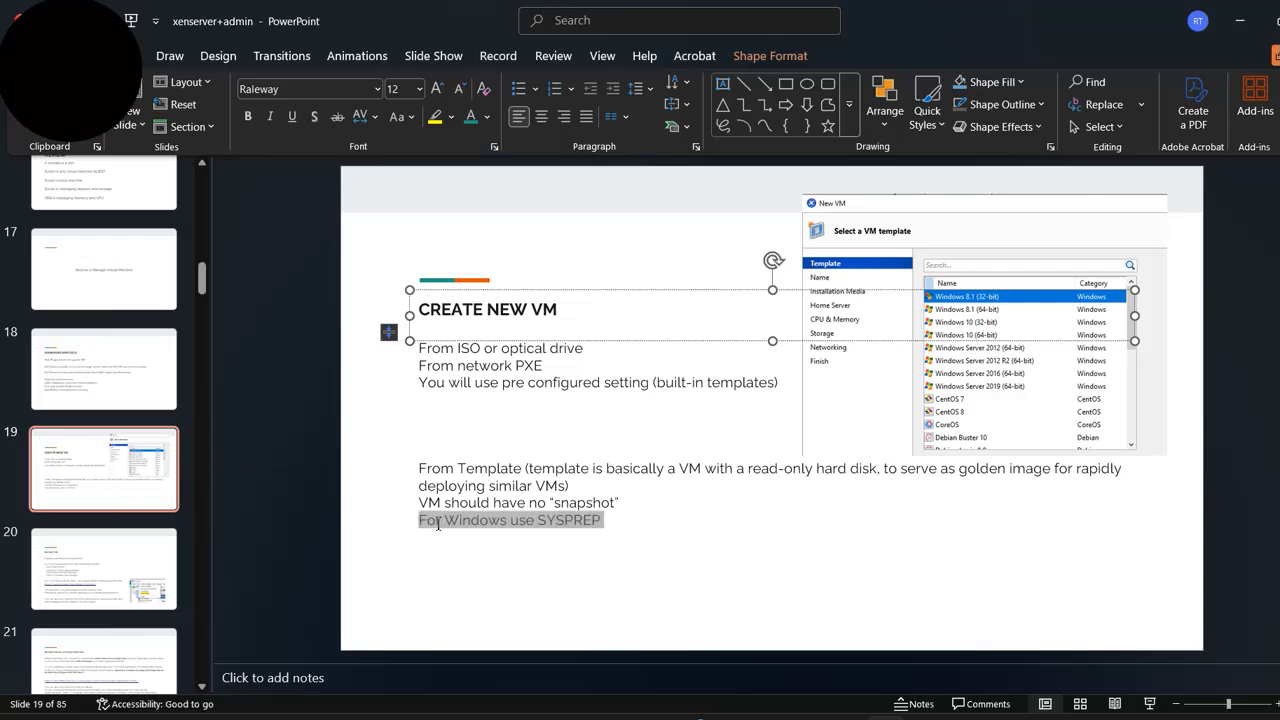
pyautogui.click(704, 527)
pyautogui.click(660, 189)
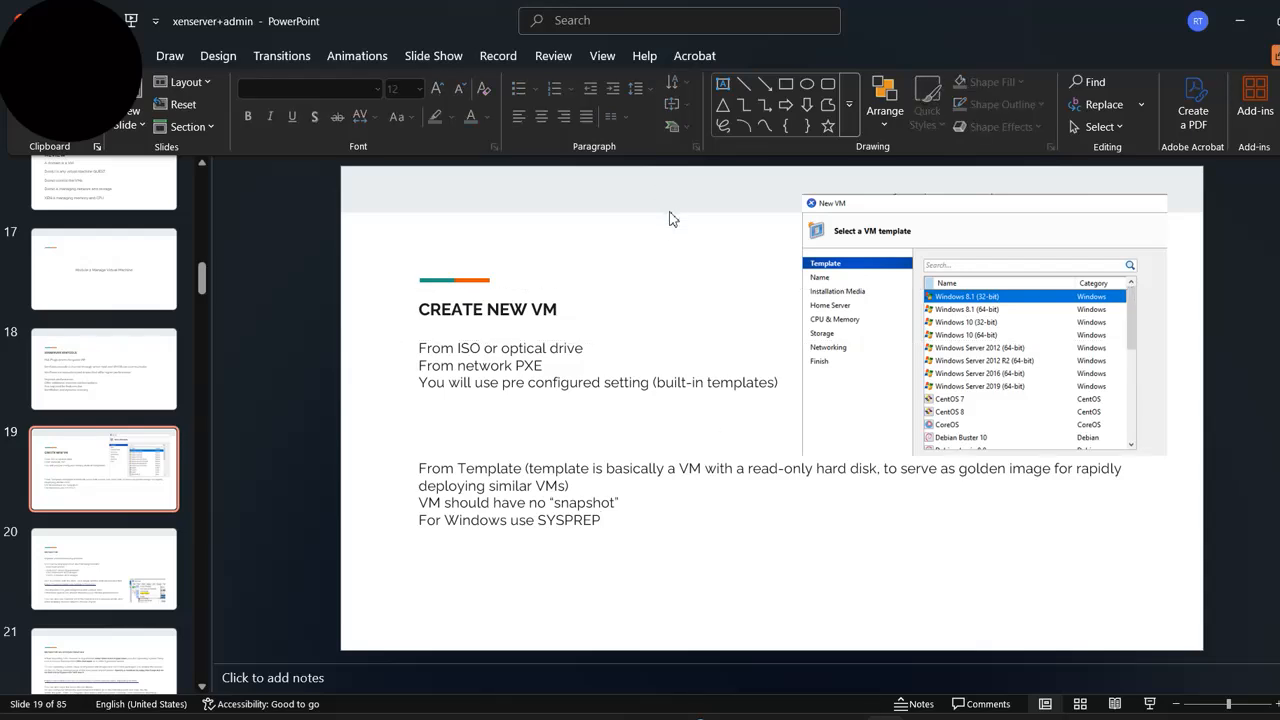
# - Switch to XenCenter, place its window beside the XenServer01 console and select the SPPA-T3000 connection
pyautogui.click(1241, 27)
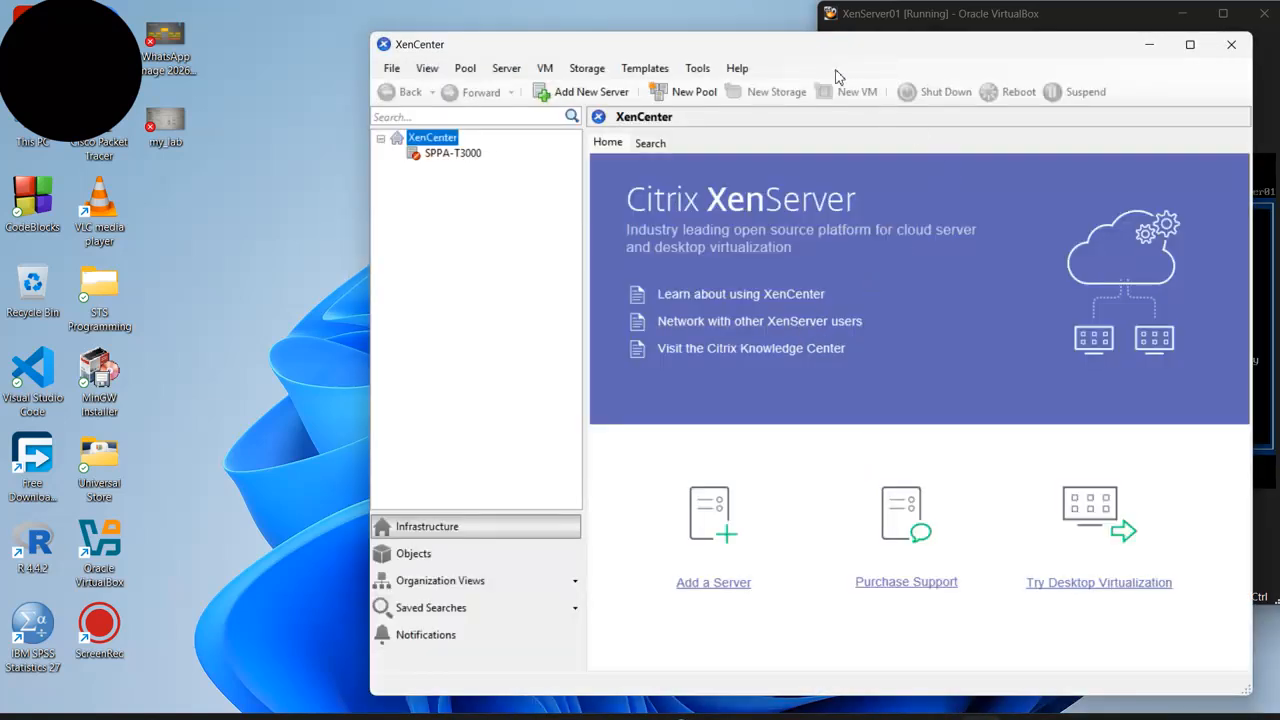
pyautogui.moveTo(808, 54); pyautogui.dragTo(472, 92)
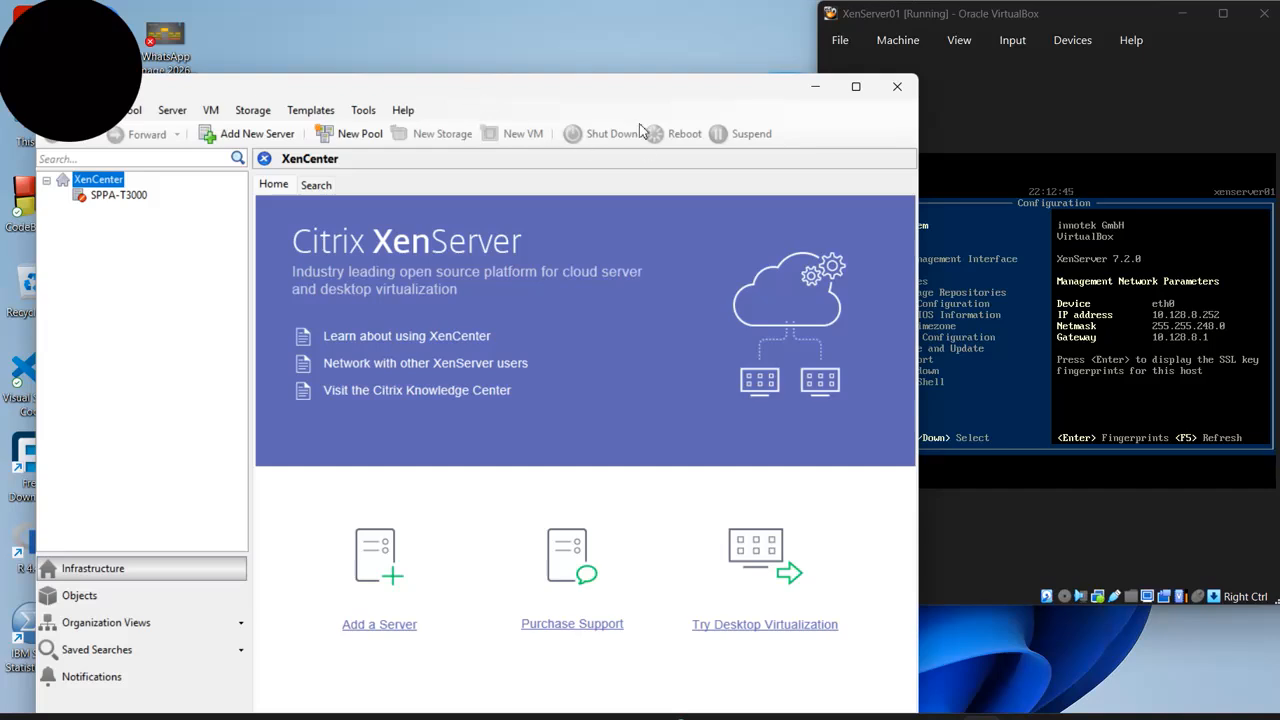
pyautogui.moveTo(641, 91); pyautogui.dragTo(606, 80)
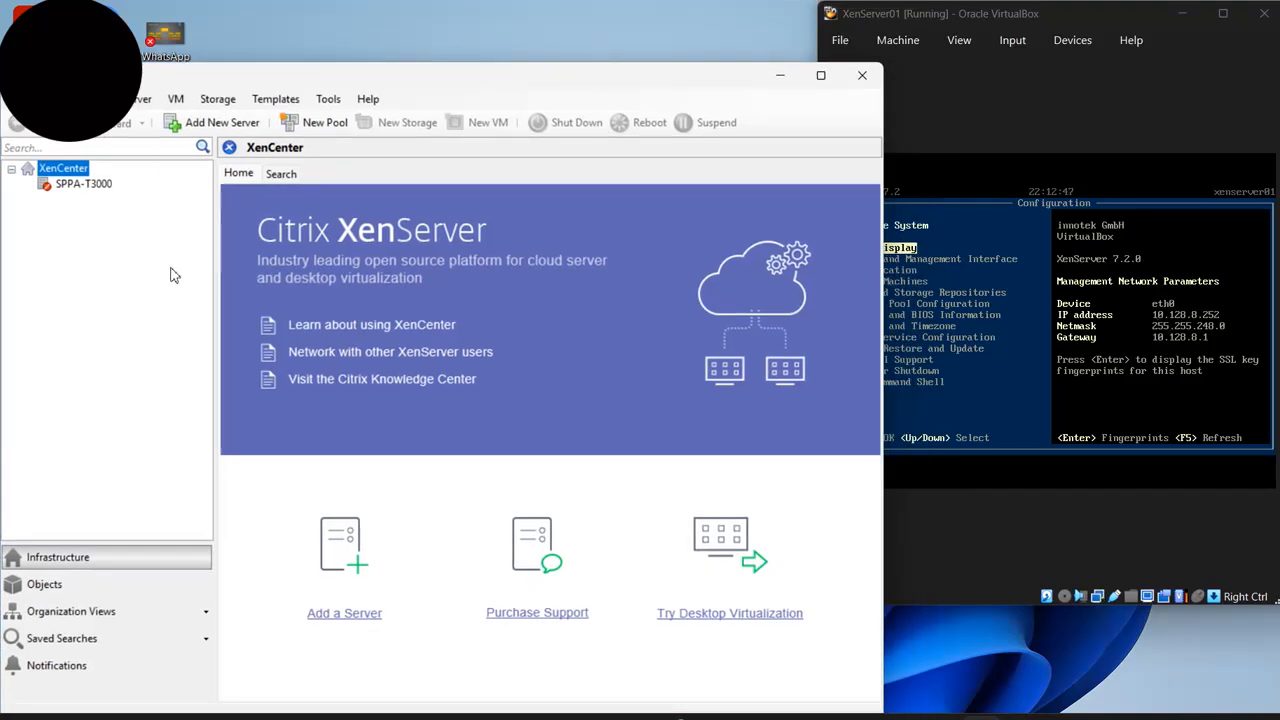
pyautogui.click(80, 184)
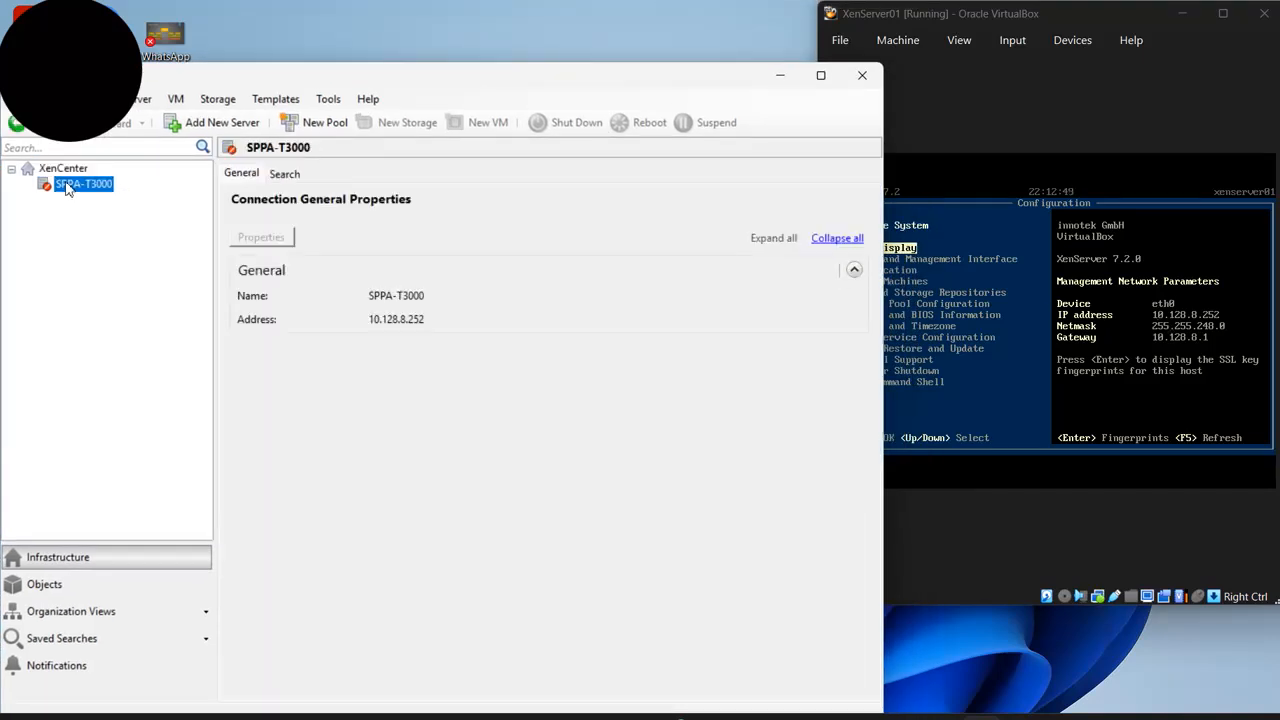
pyautogui.moveTo(270, 84)
pyautogui.mouseDown()
pyautogui.moveTo(300, 90)
pyautogui.moveTo(285, 98)
pyautogui.mouseUp()
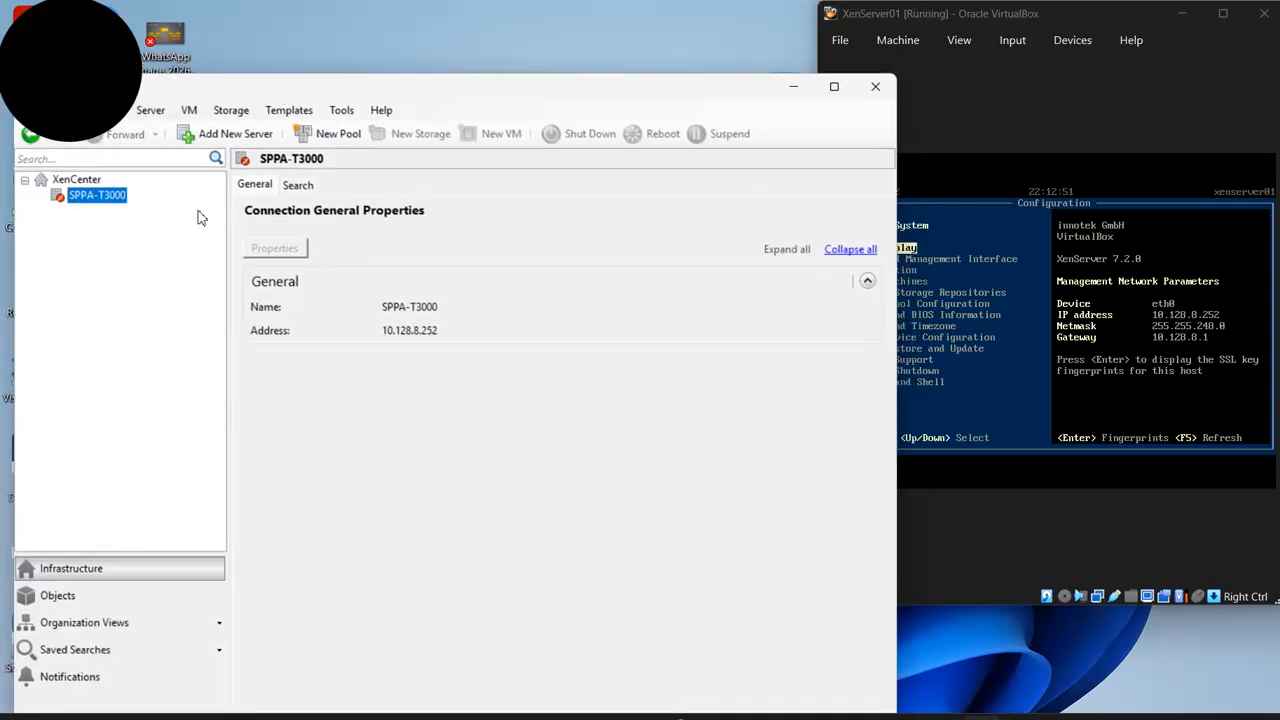
# - Connect to SPPA-T3000 as root with the account password and dismiss the Health Check overview
pyautogui.doubleClick(95, 196)
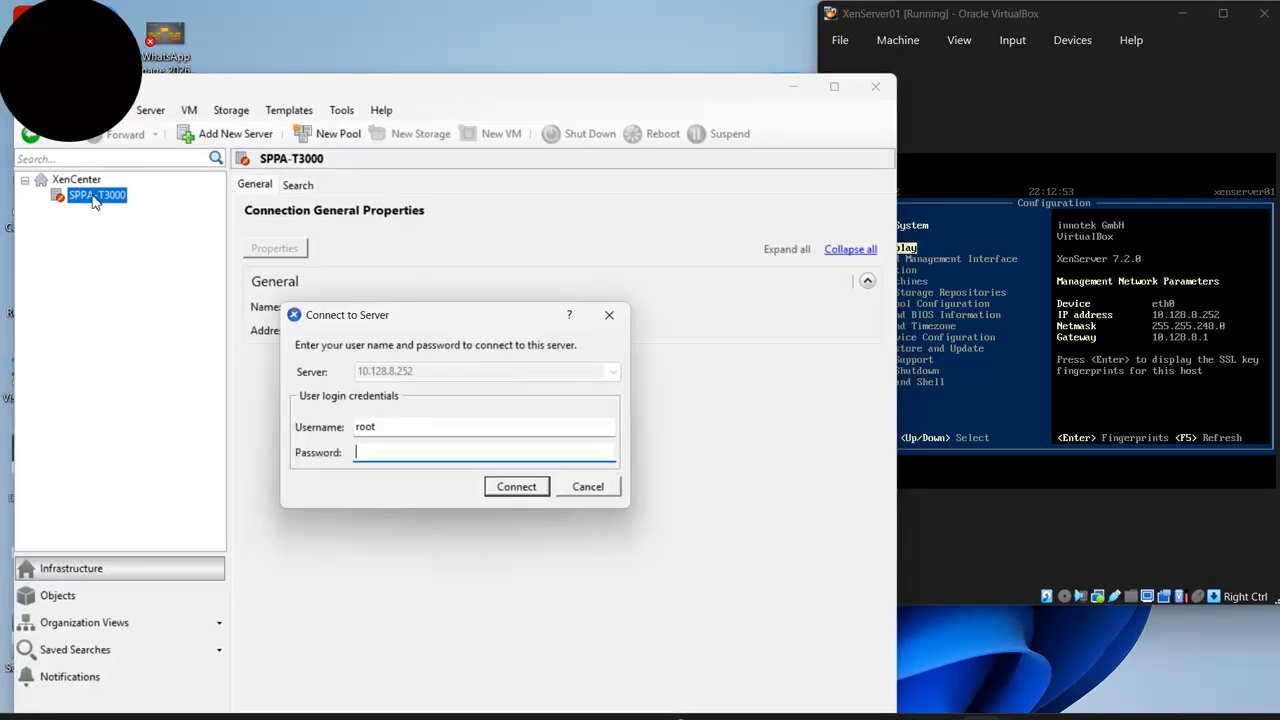
pyautogui.click(384, 428)
pyautogui.click(379, 455)
pyautogui.write('•')
pyautogui.press('Return')
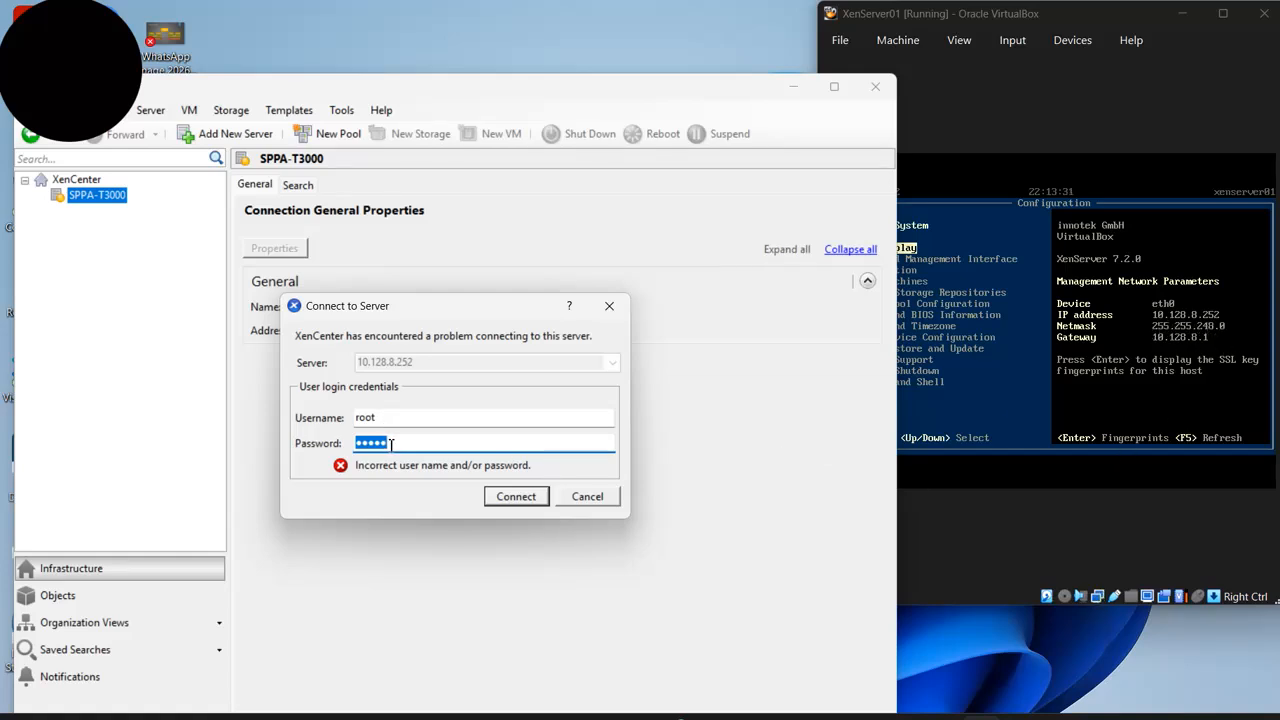
pyautogui.write('p')
pyautogui.write('••••')
pyautogui.click(514, 500)
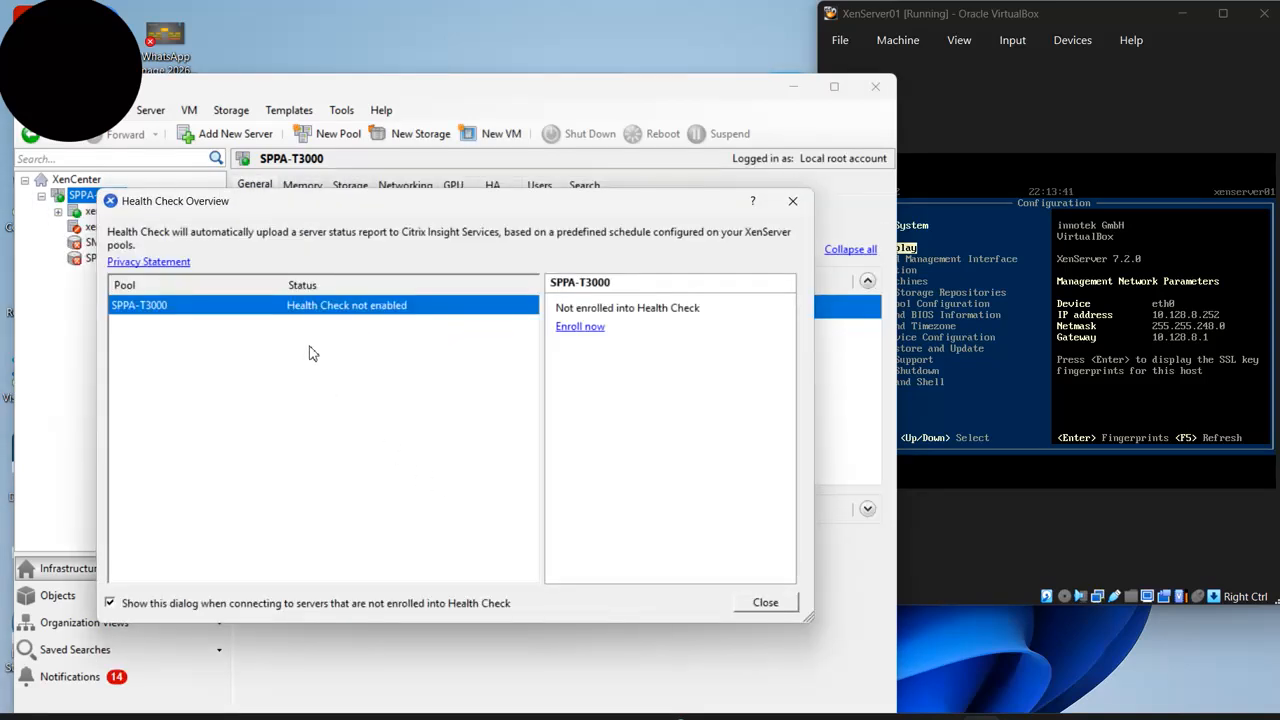
pyautogui.click(763, 603)
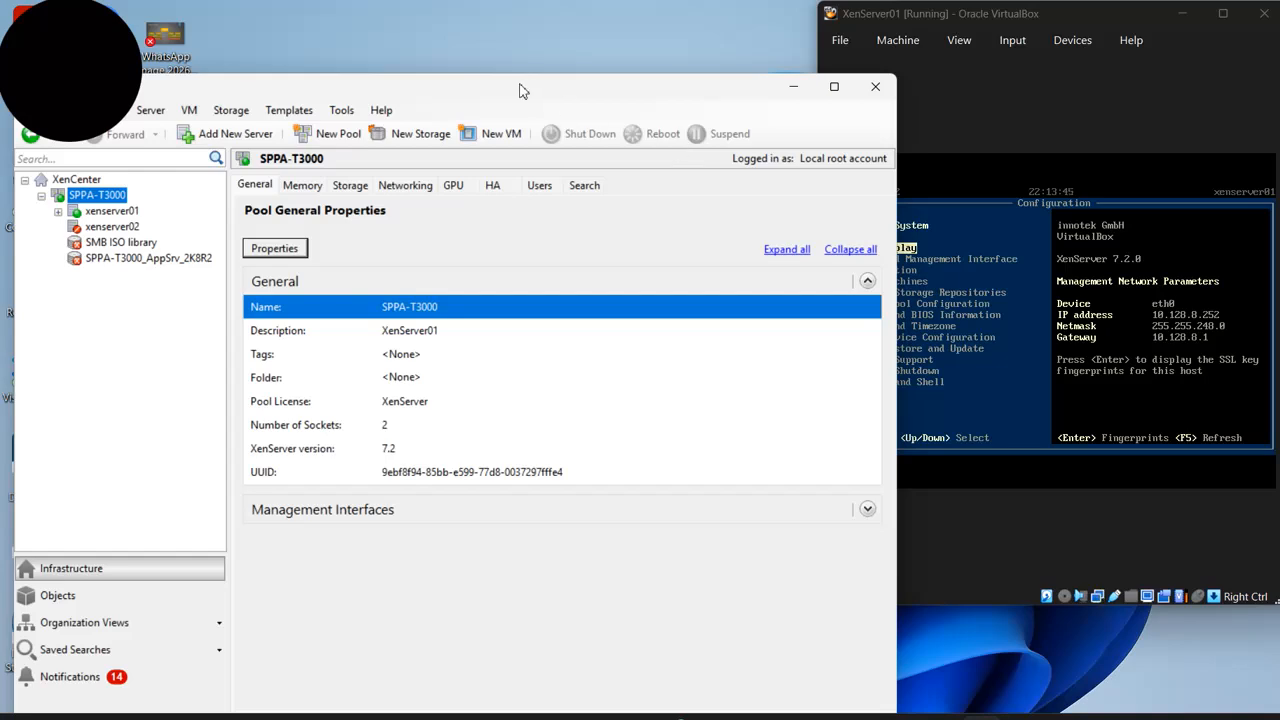
# - Reposition and enlarge the XenCenter window to fill most of the desktop
pyautogui.moveTo(541, 97); pyautogui.dragTo(800, 36)
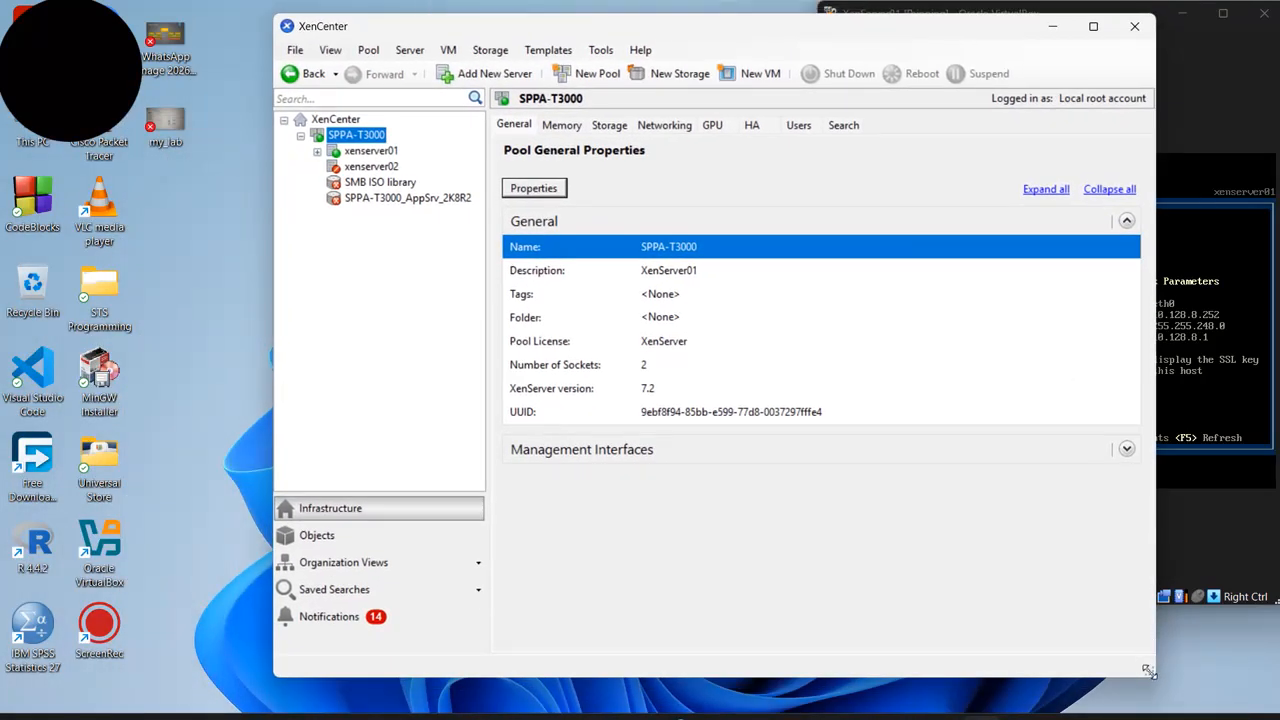
pyautogui.moveTo(1148, 670); pyautogui.dragTo(1278, 710)
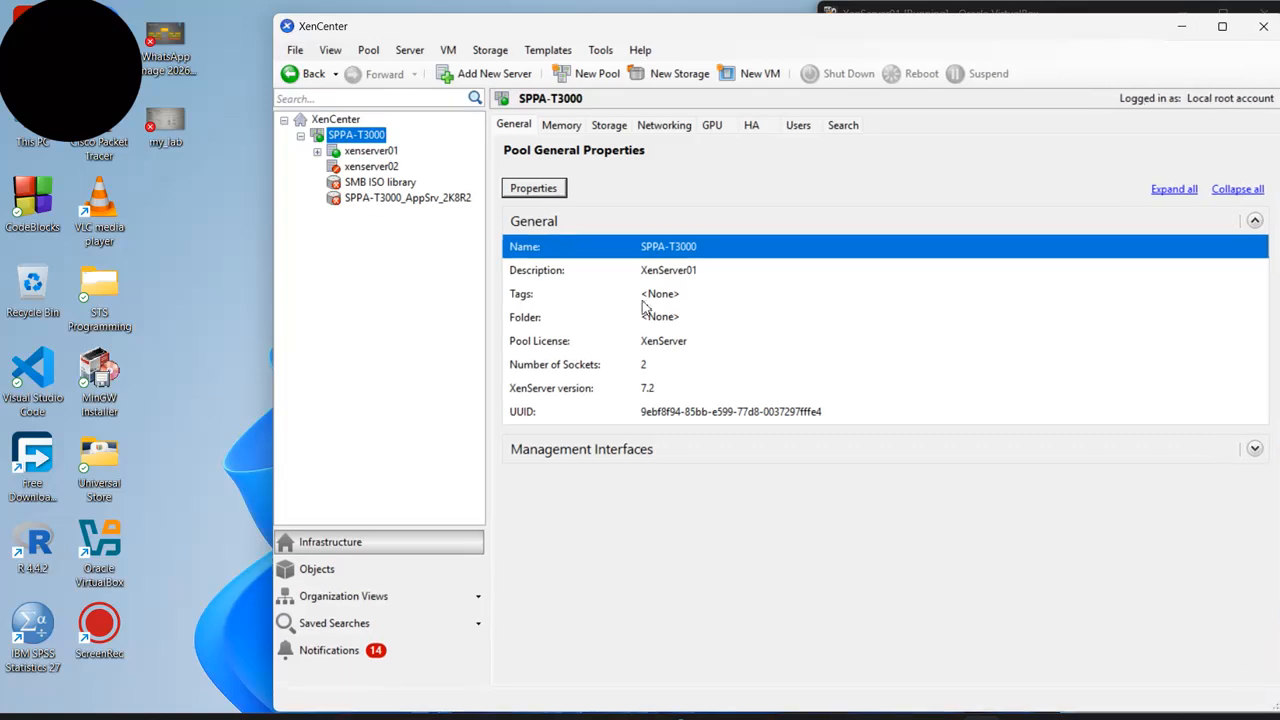
pyautogui.moveTo(274, 14); pyautogui.dragTo(135, 6)
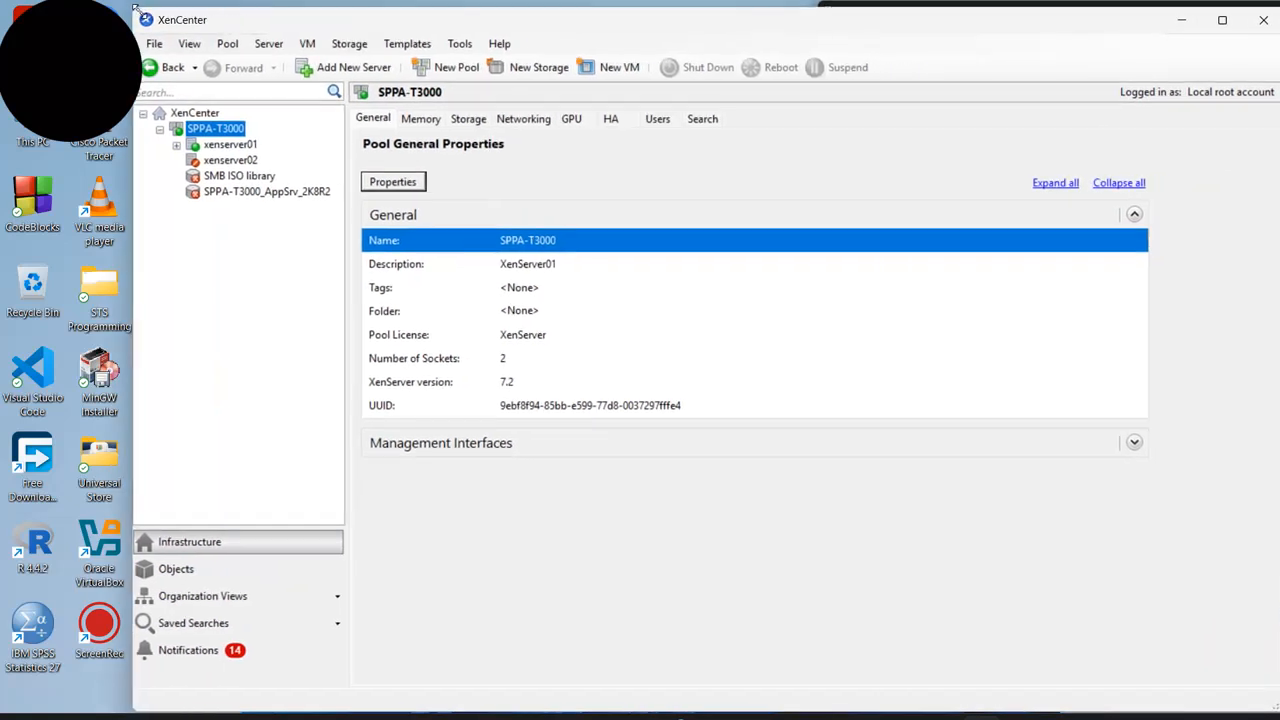
# - Delete the Windows 7 (64-bit) (1) VM under xenserver01 together with its virtual disk
pyautogui.click(225, 146)
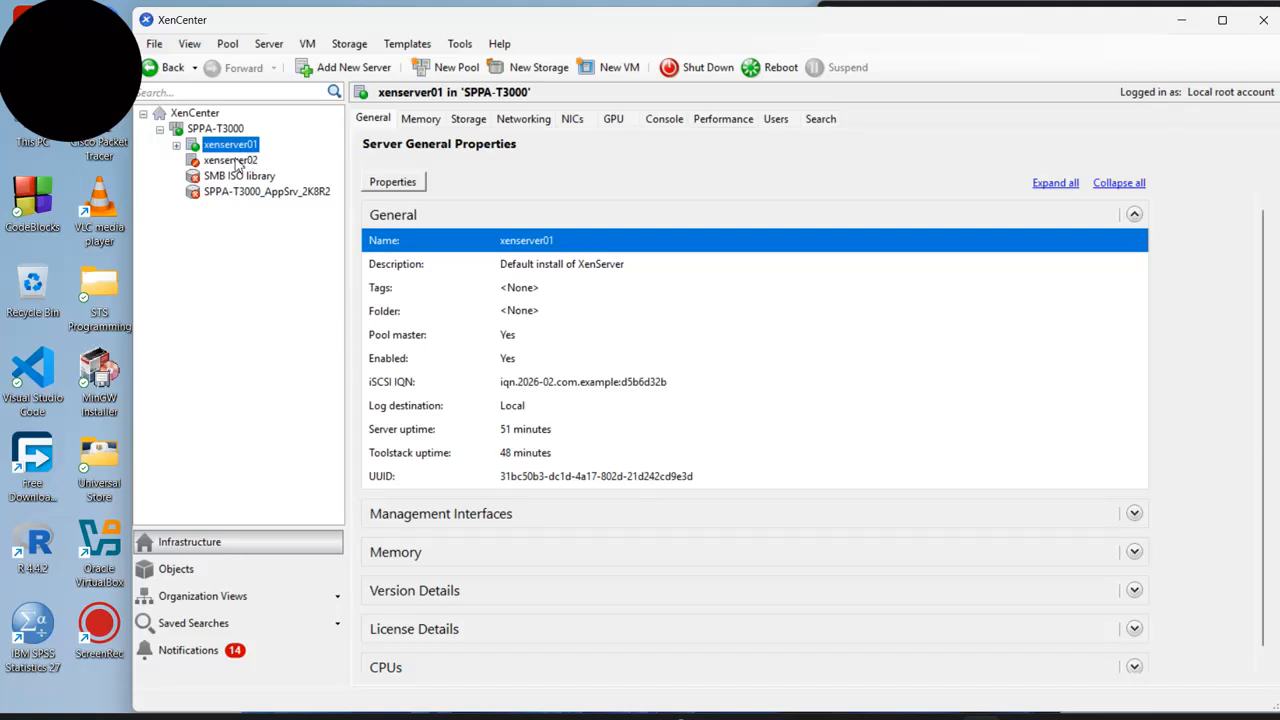
pyautogui.click(236, 162)
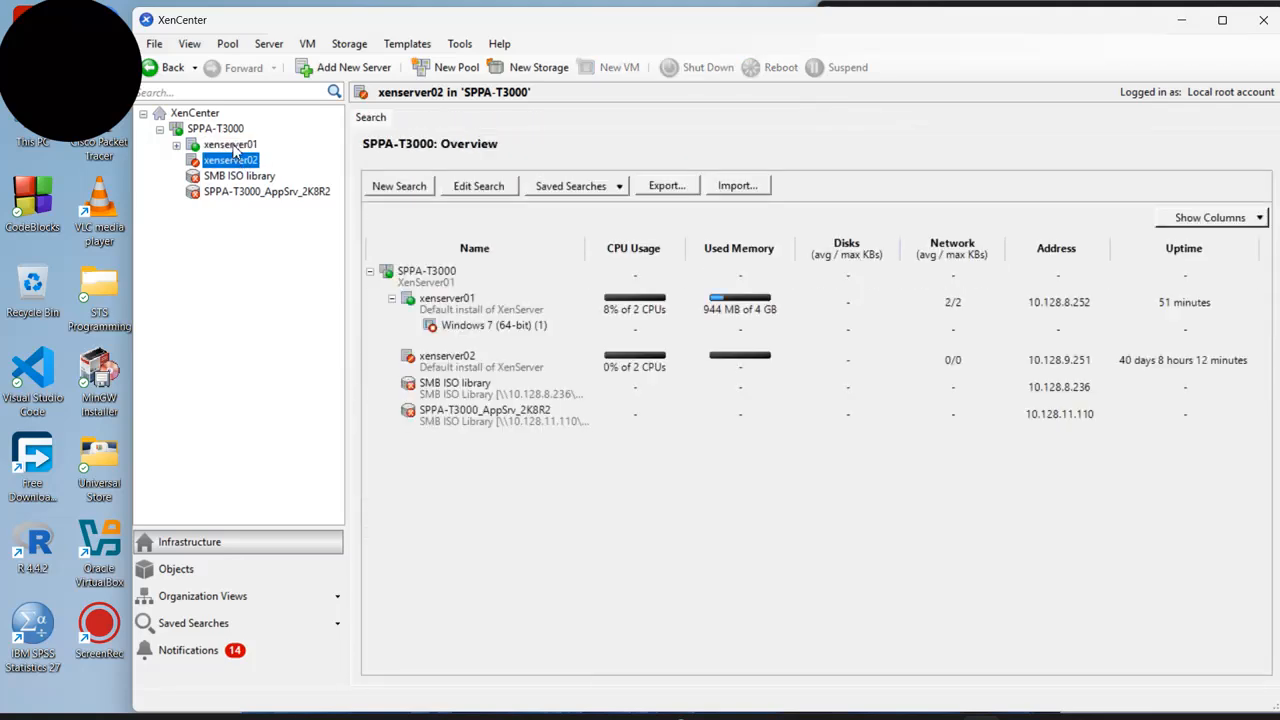
pyautogui.click(231, 145)
pyautogui.click(176, 146)
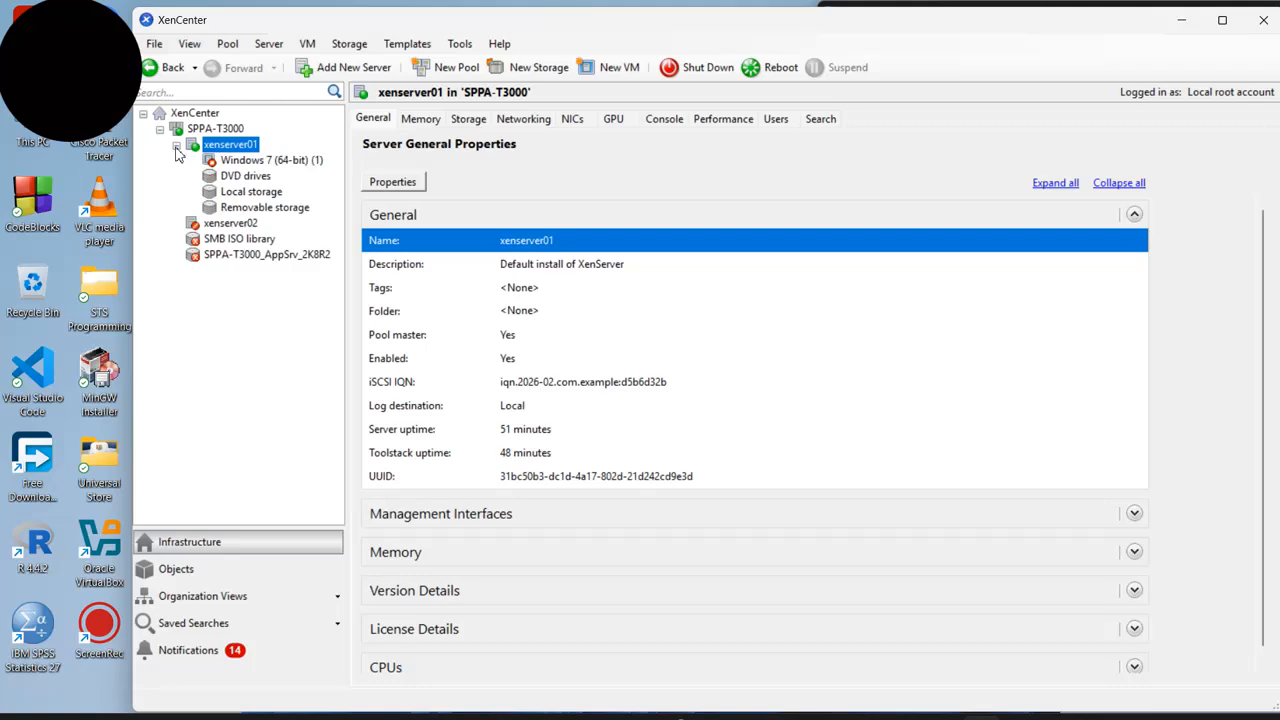
pyautogui.click(280, 164)
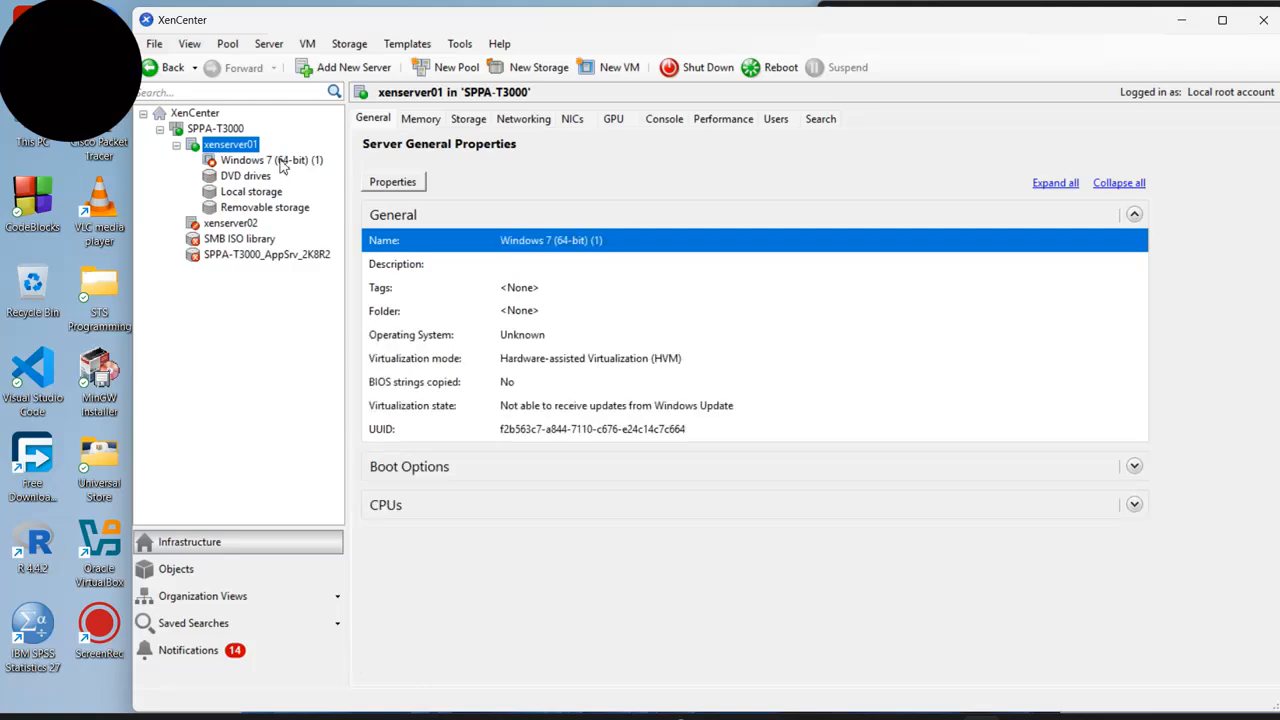
pyautogui.rightClick(268, 159)
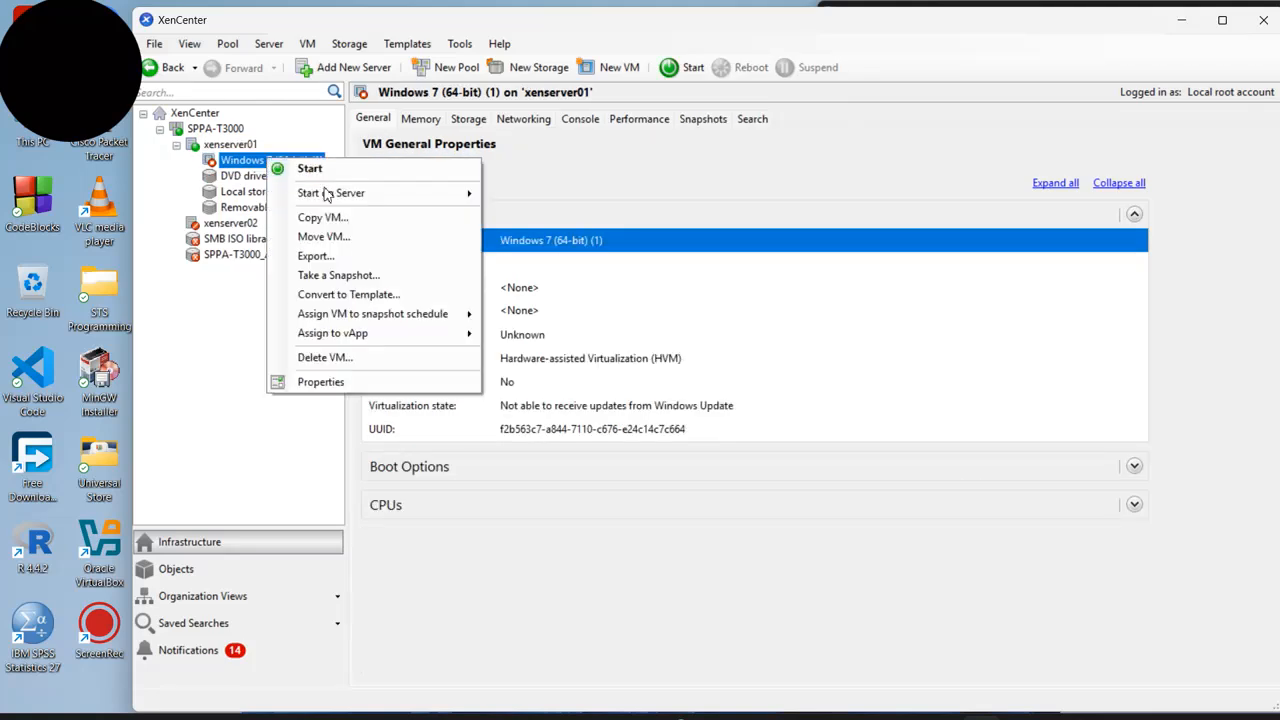
pyautogui.click(349, 363)
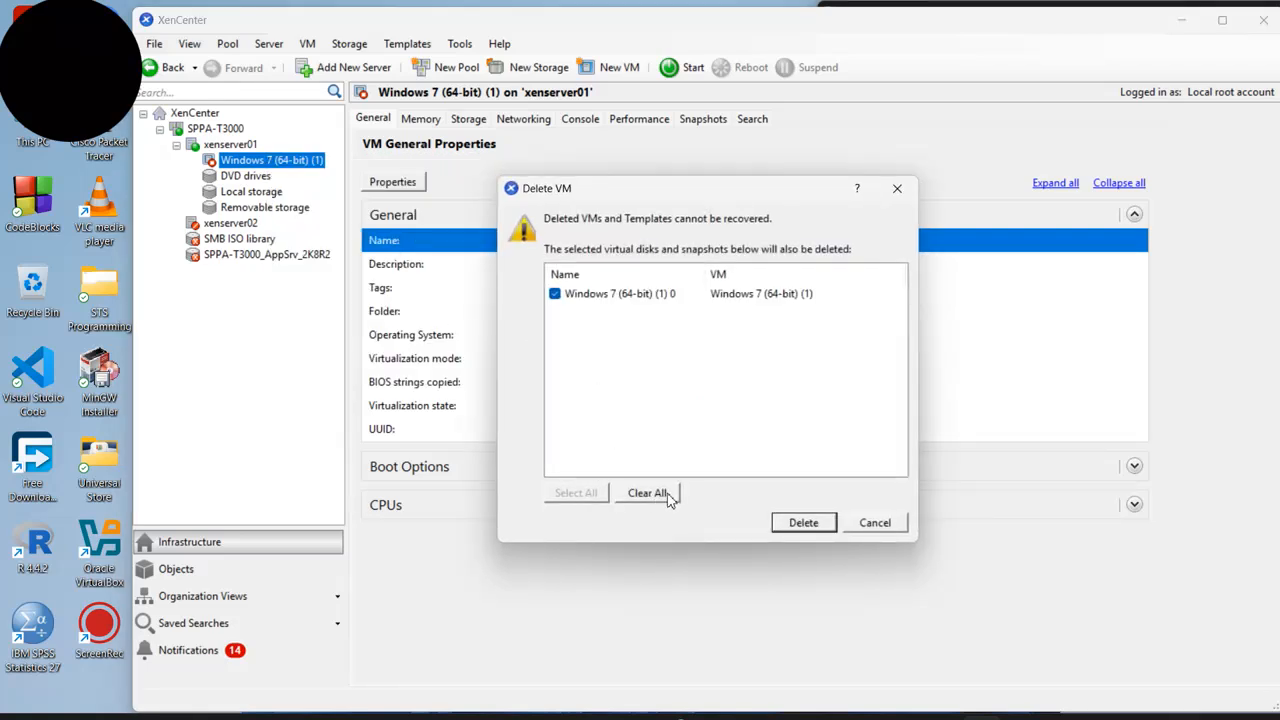
pyautogui.click(806, 528)
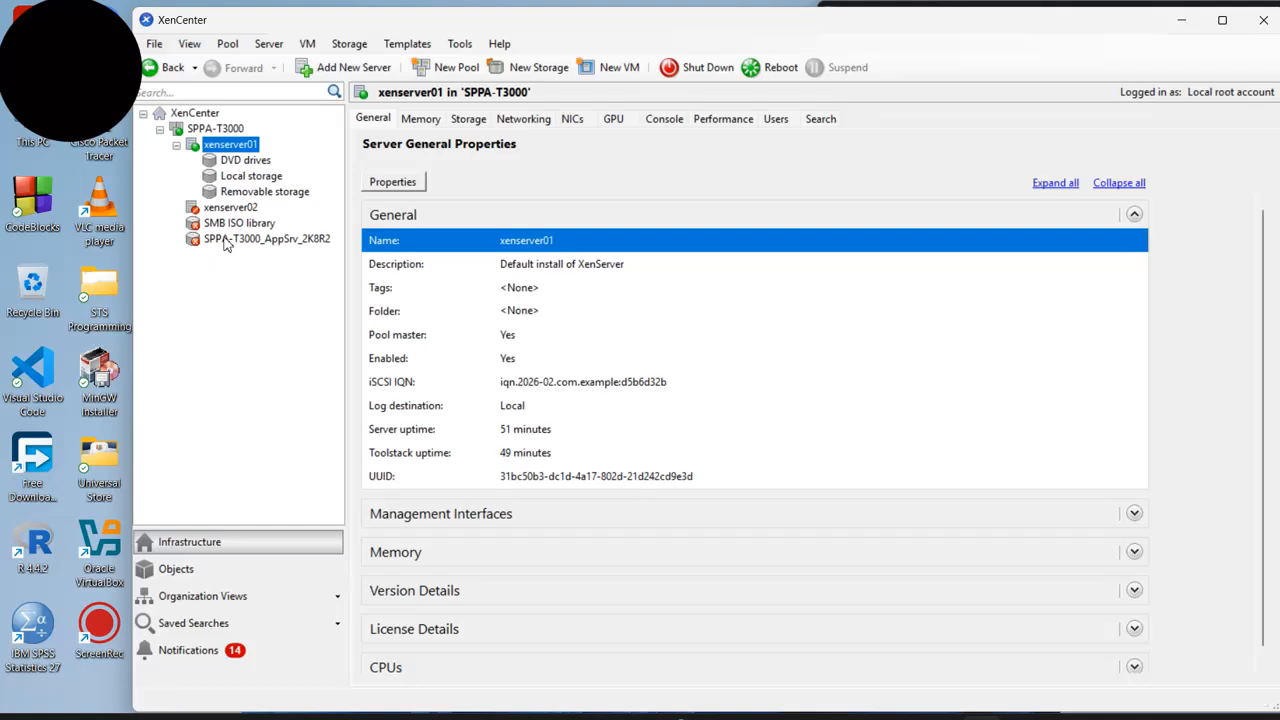
# - Forget the SMB ISO library storage repository in the SPPA-T3000 pool
pyautogui.click(226, 239)
pyautogui.rightClick(226, 239)
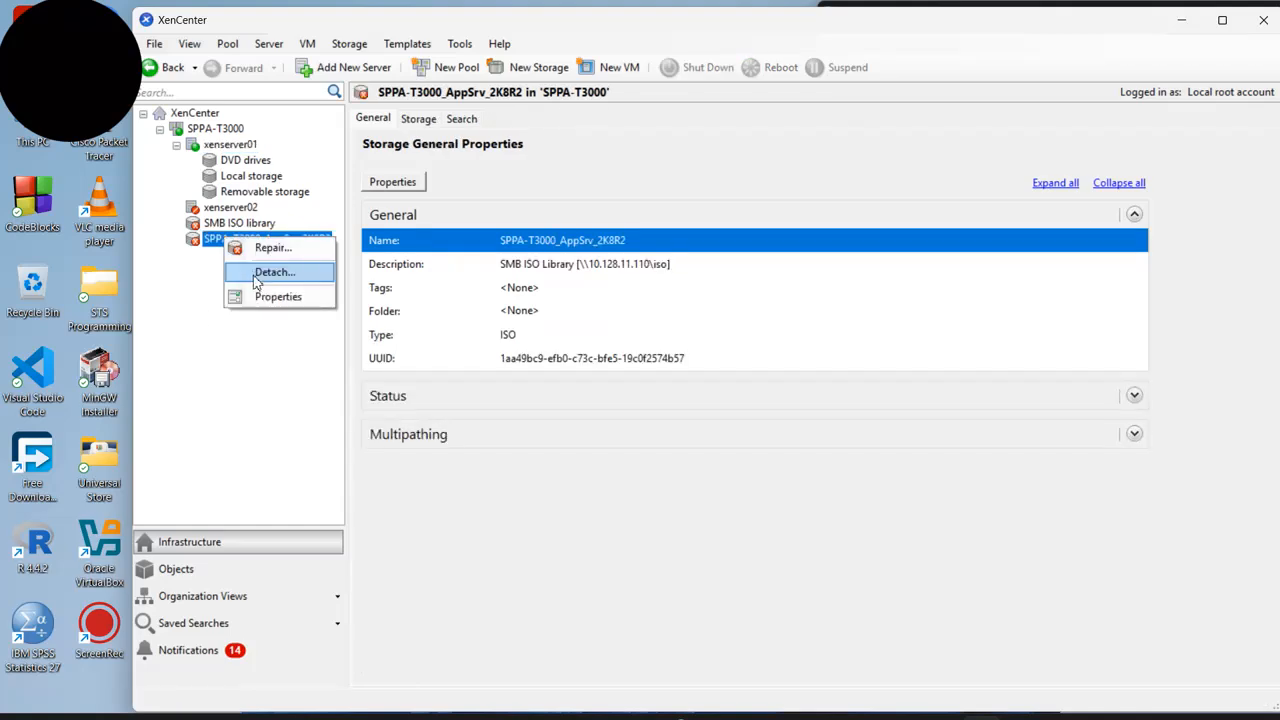
pyautogui.click(222, 224)
pyautogui.rightClick(222, 226)
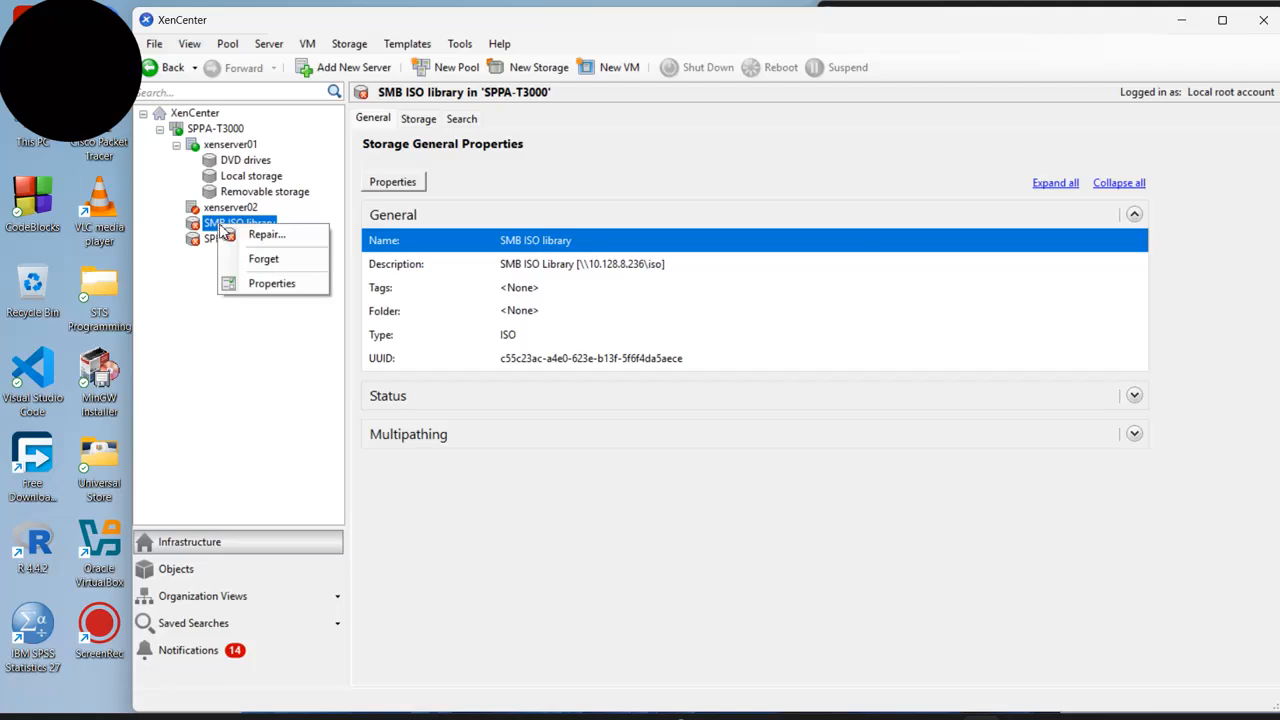
pyautogui.click(264, 259)
pyautogui.click(790, 430)
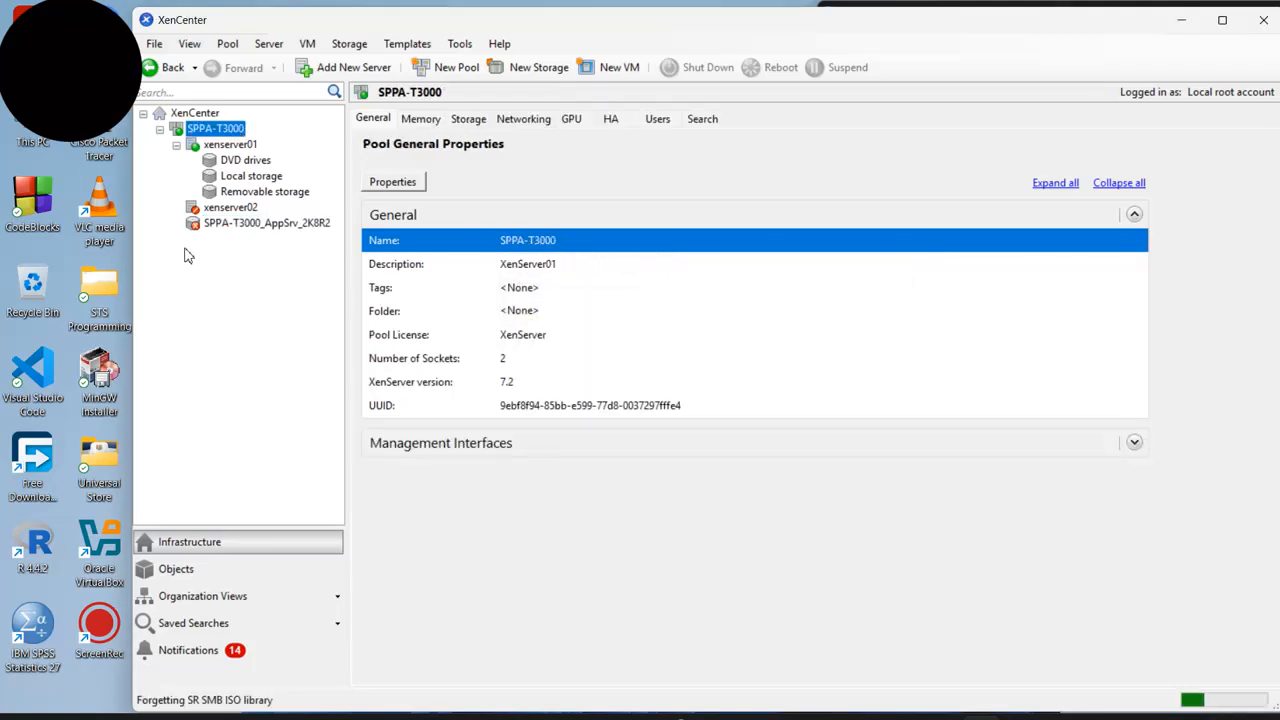
# - Try to detach the SPPA-T3000_AppSrv_2K8R2 storage repository from the pool
pyautogui.click(230, 224)
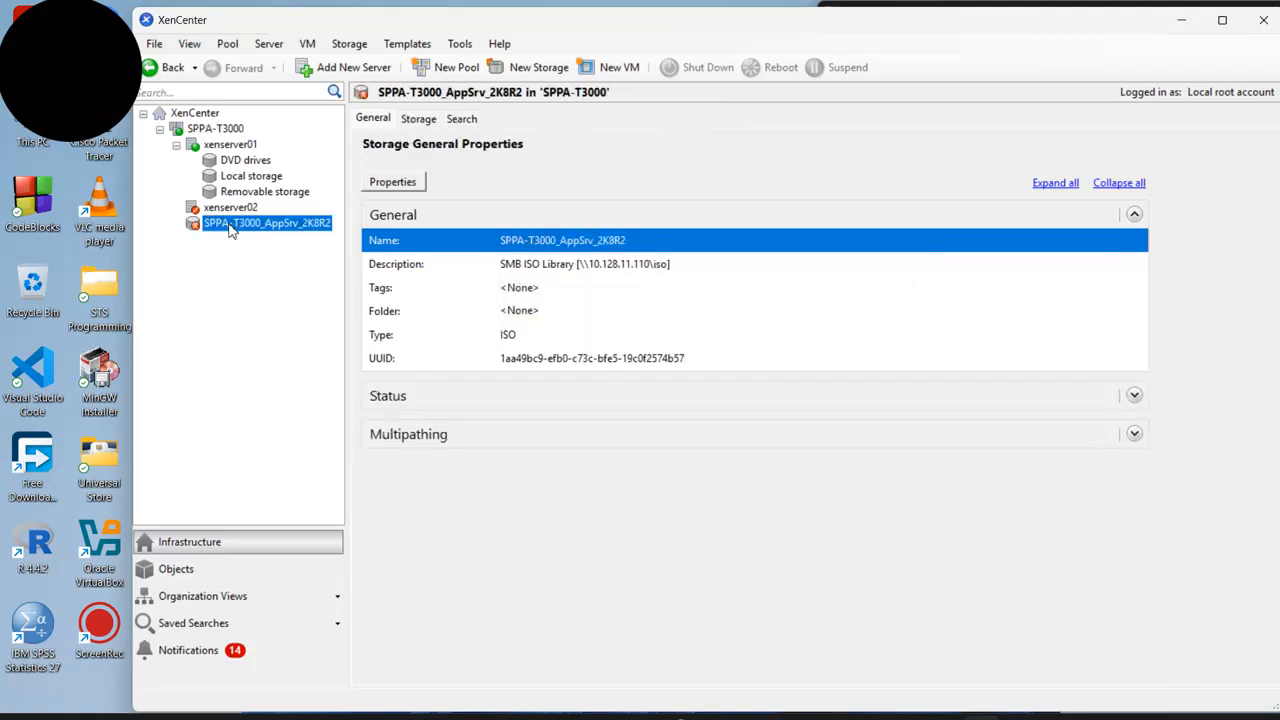
pyautogui.rightClick(233, 225)
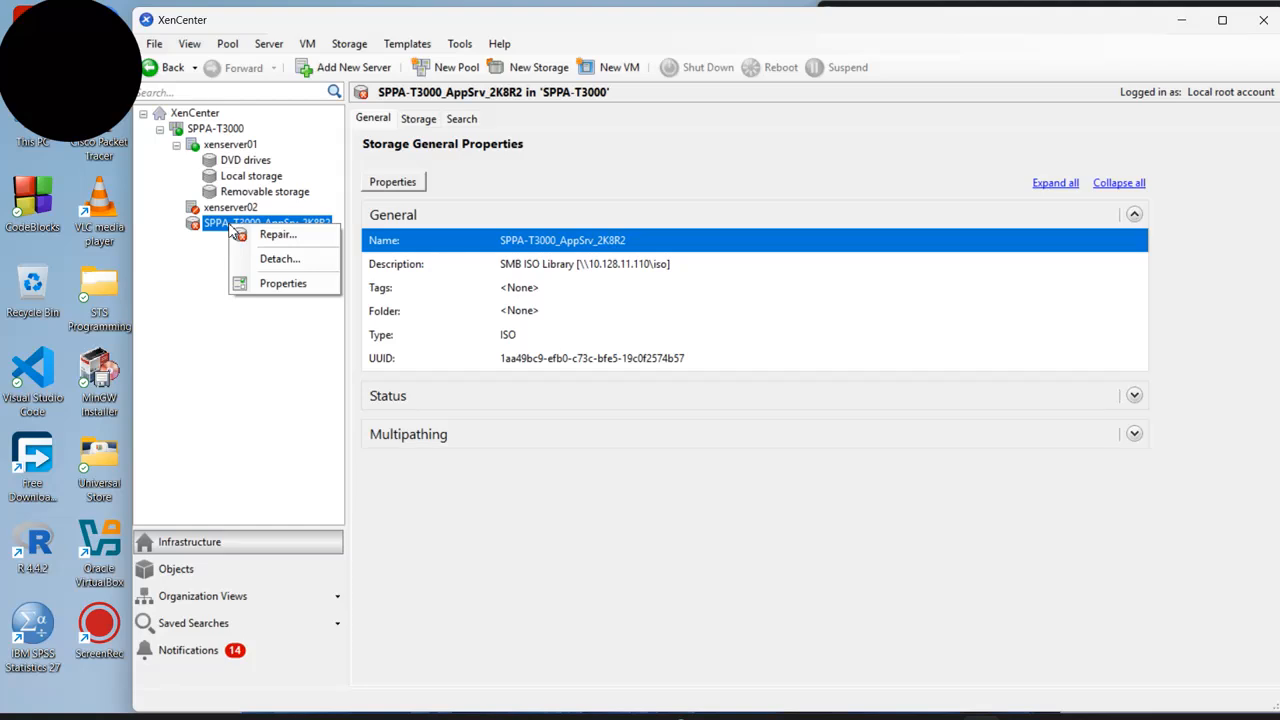
pyautogui.click(298, 262)
pyautogui.click(803, 428)
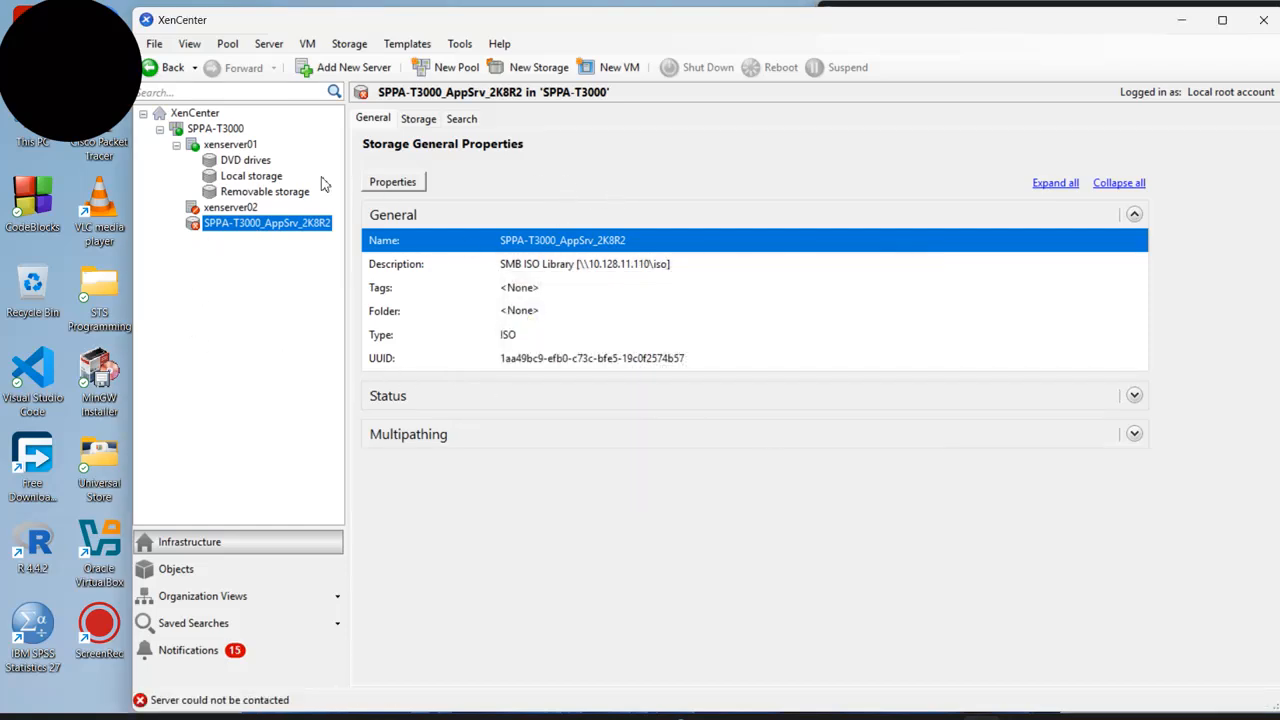
pyautogui.click(232, 148)
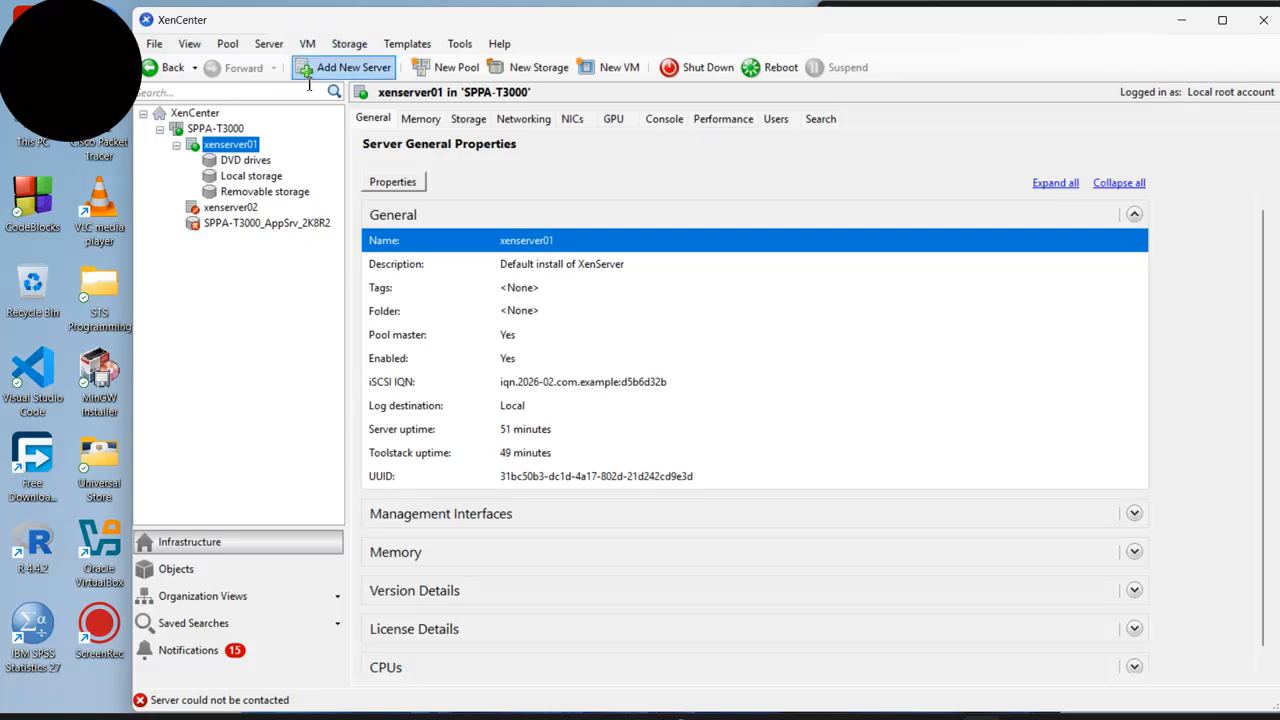
pyautogui.click(351, 50)
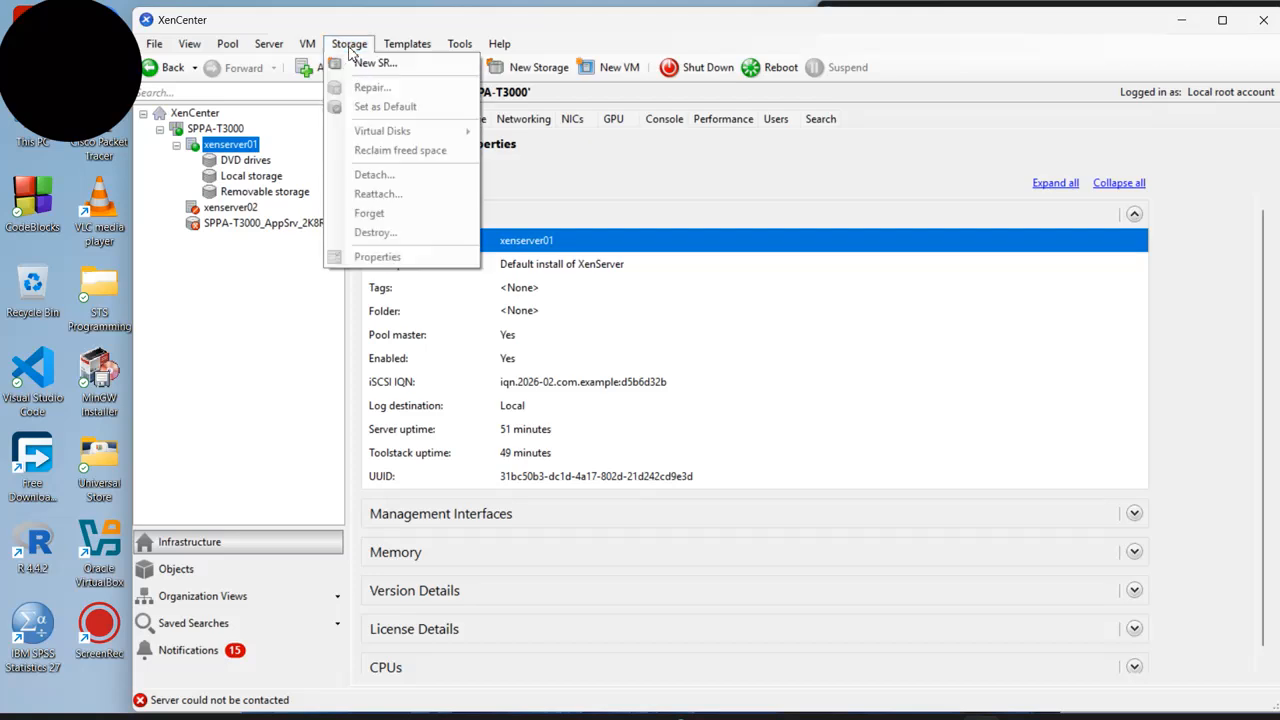
pyautogui.click(372, 63)
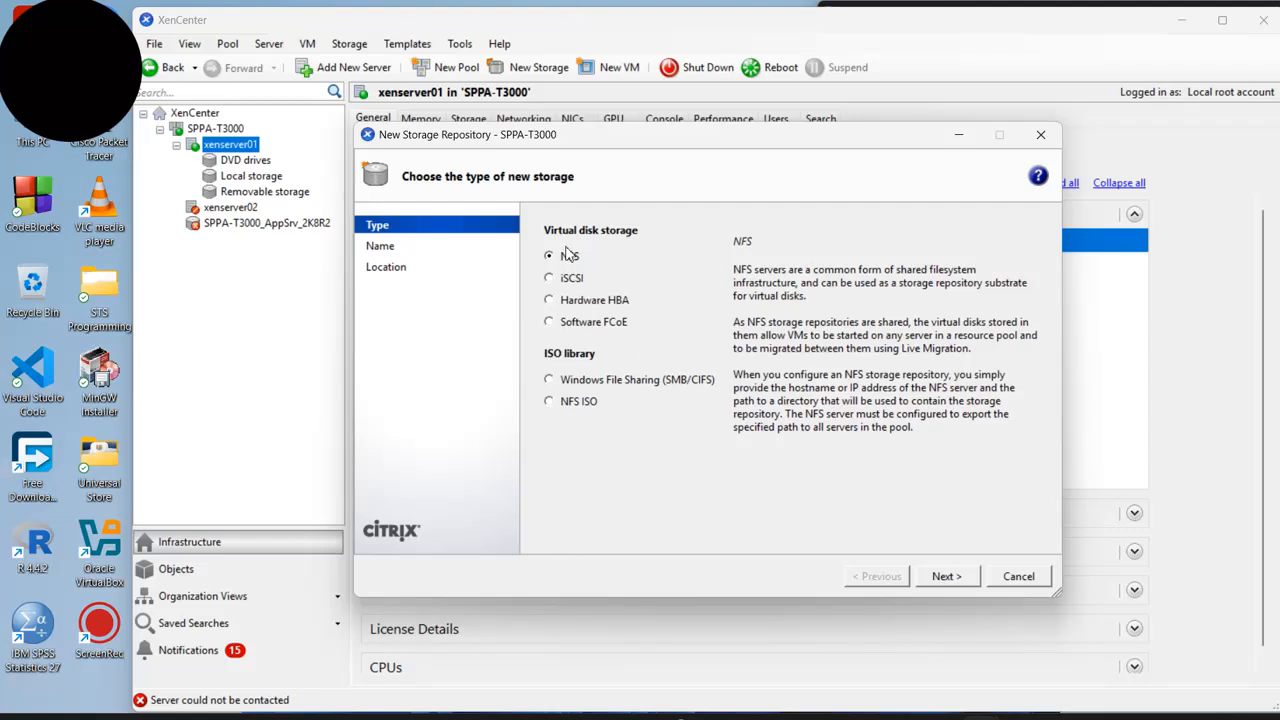
pyautogui.click(549, 381)
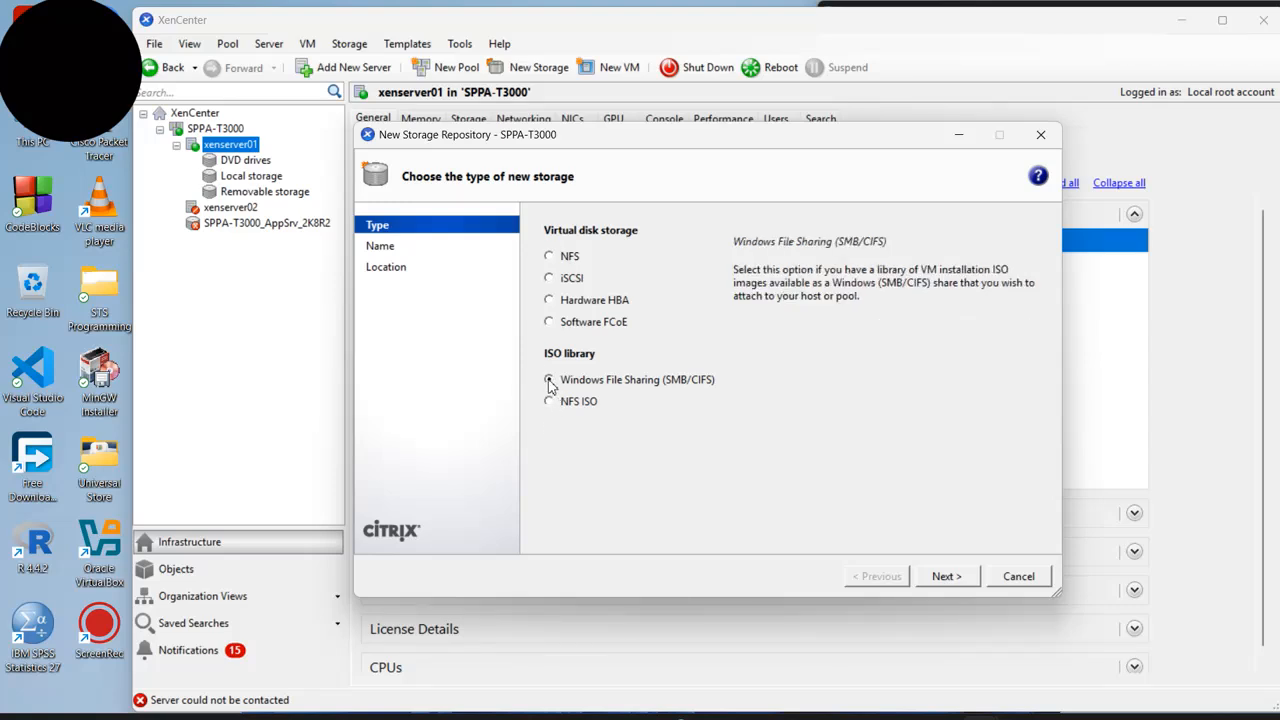
pyautogui.click(1040, 134)
# - Minimize XenCenter, open the C:\ISO folder in File Explorer, and select win7_64_bit.iso
pyautogui.click(1184, 24)
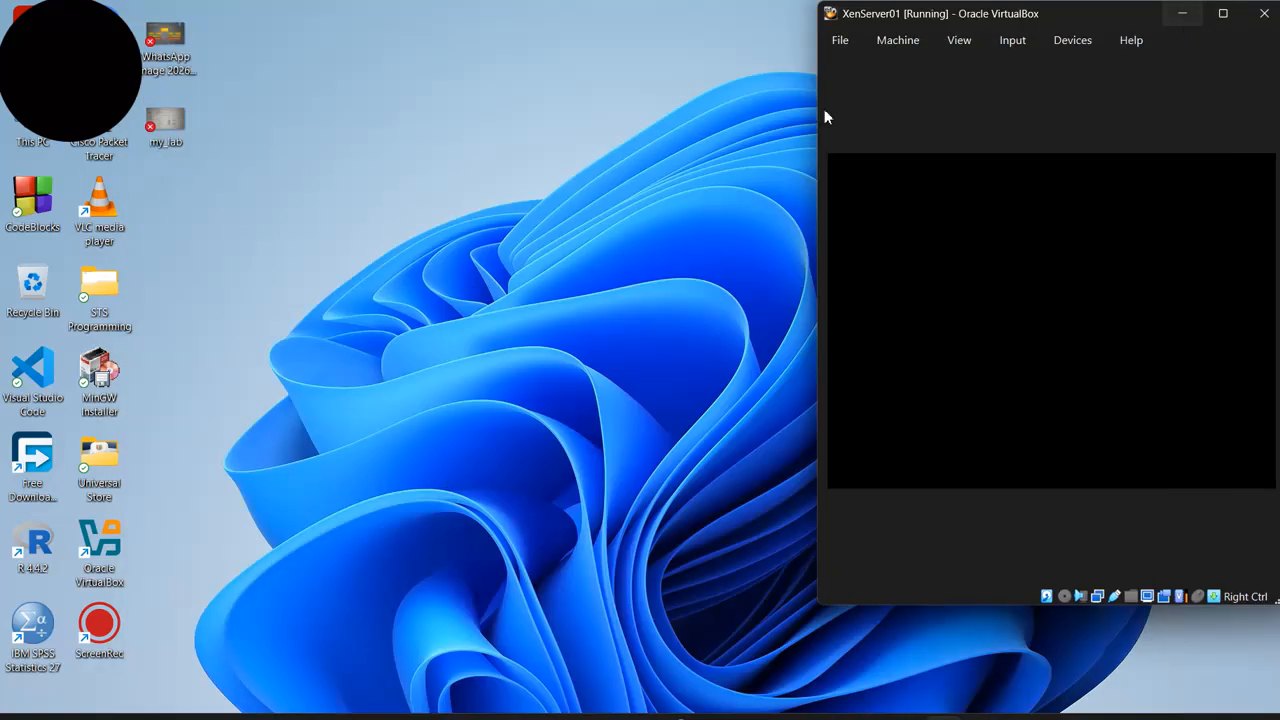
pyautogui.click(16, 134)
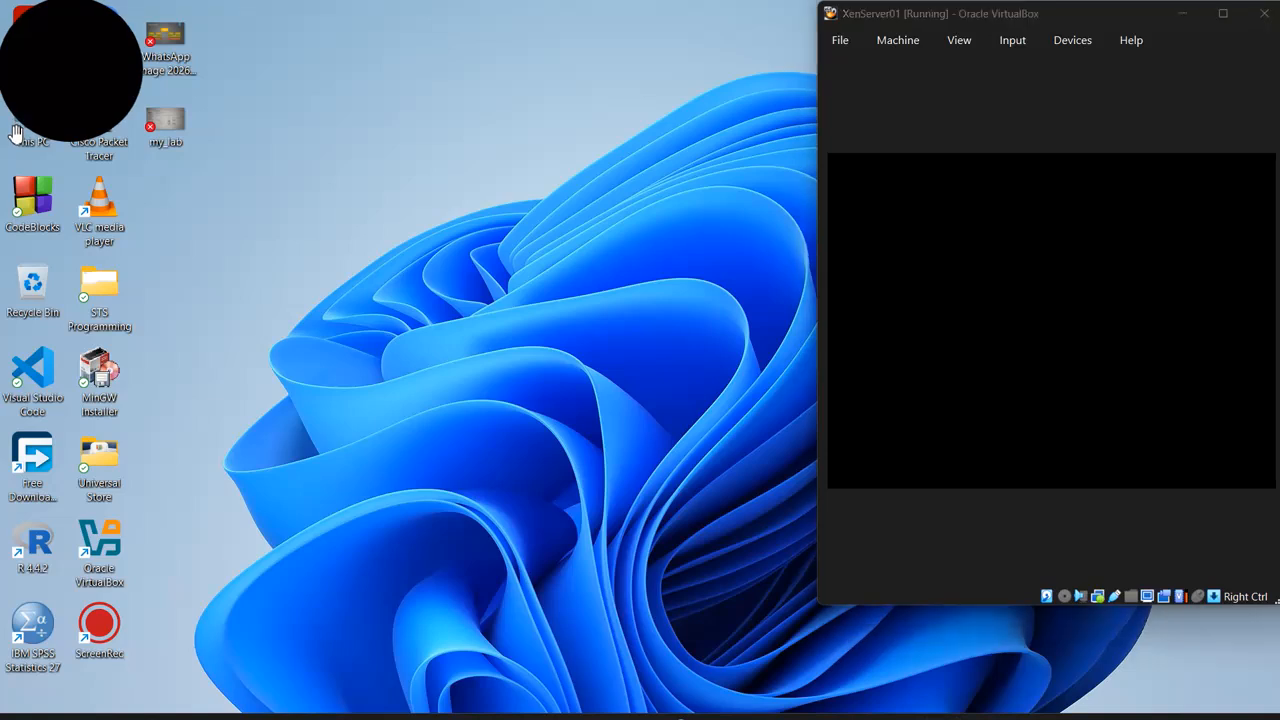
pyautogui.doubleClick(35, 150)
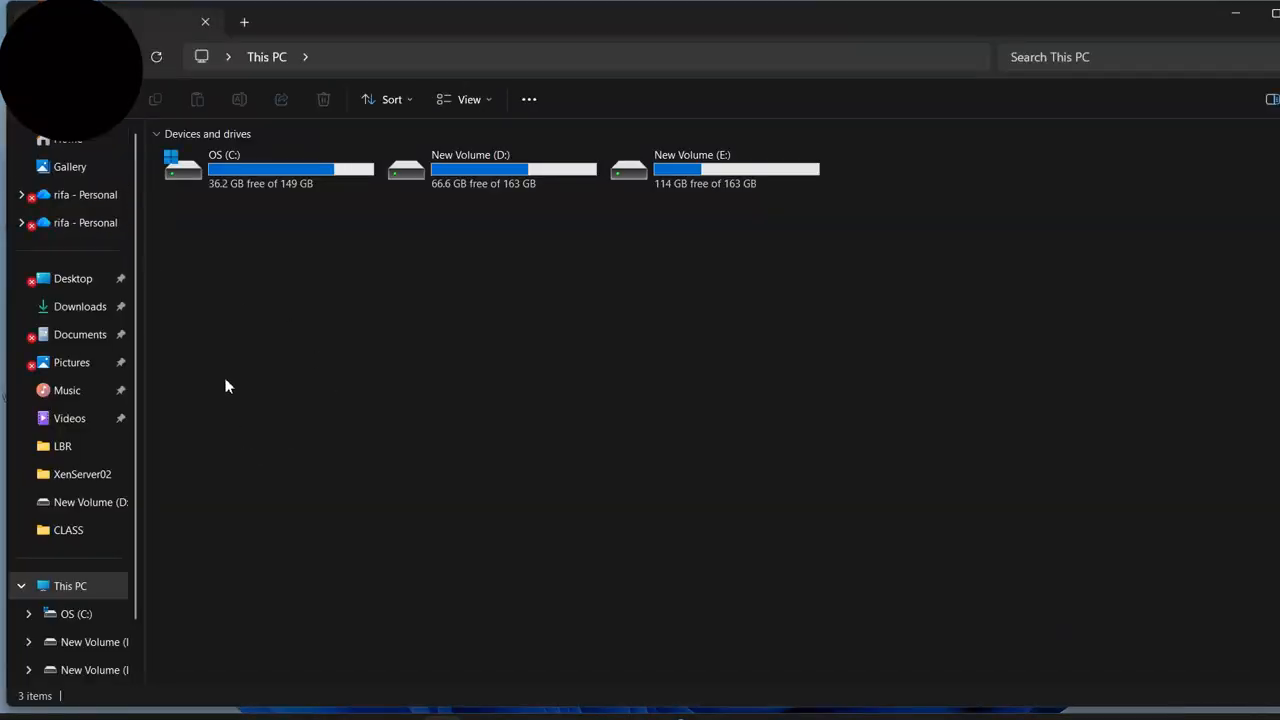
pyautogui.doubleClick(297, 174)
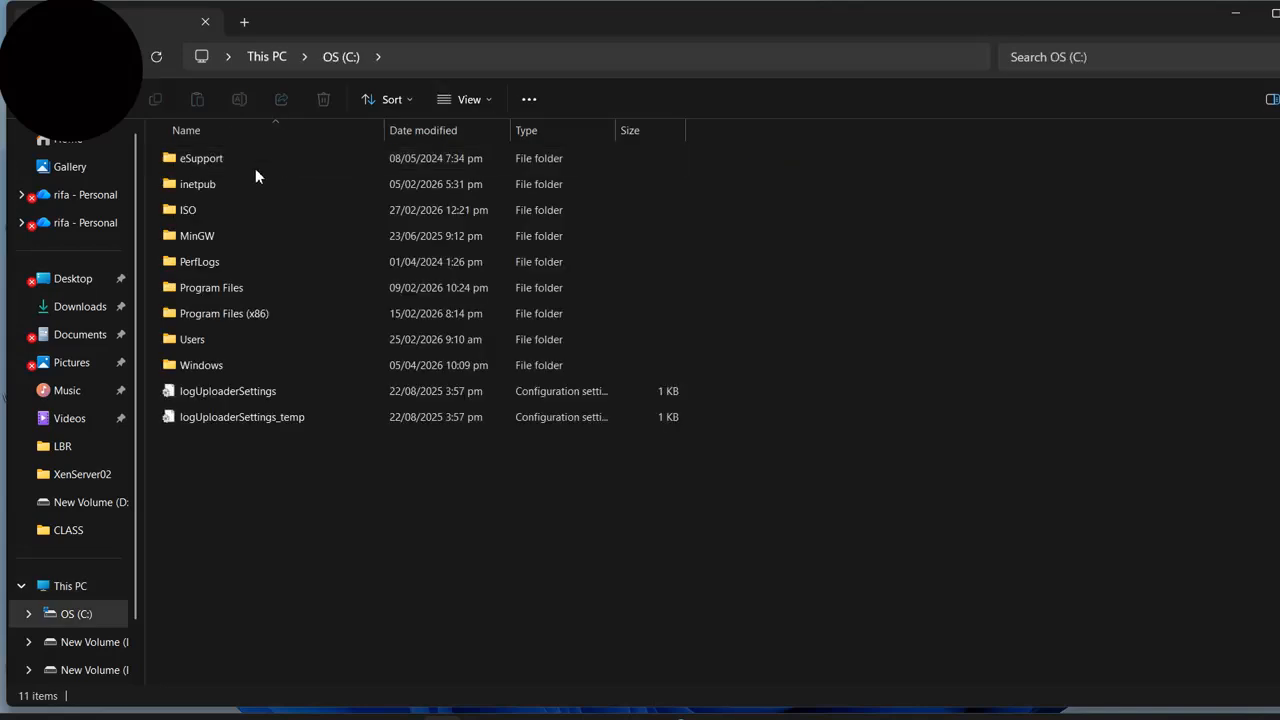
pyautogui.moveTo(66, 27); pyautogui.dragTo(1226, 200)
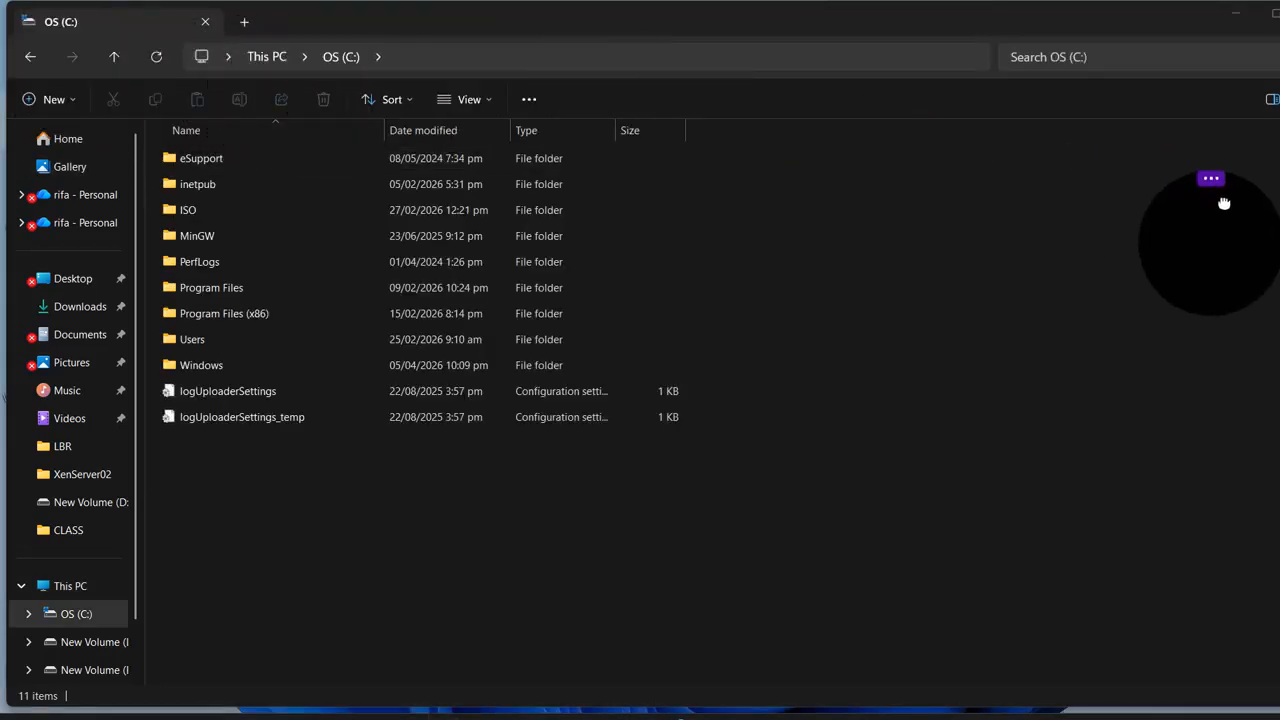
pyautogui.click(29, 58)
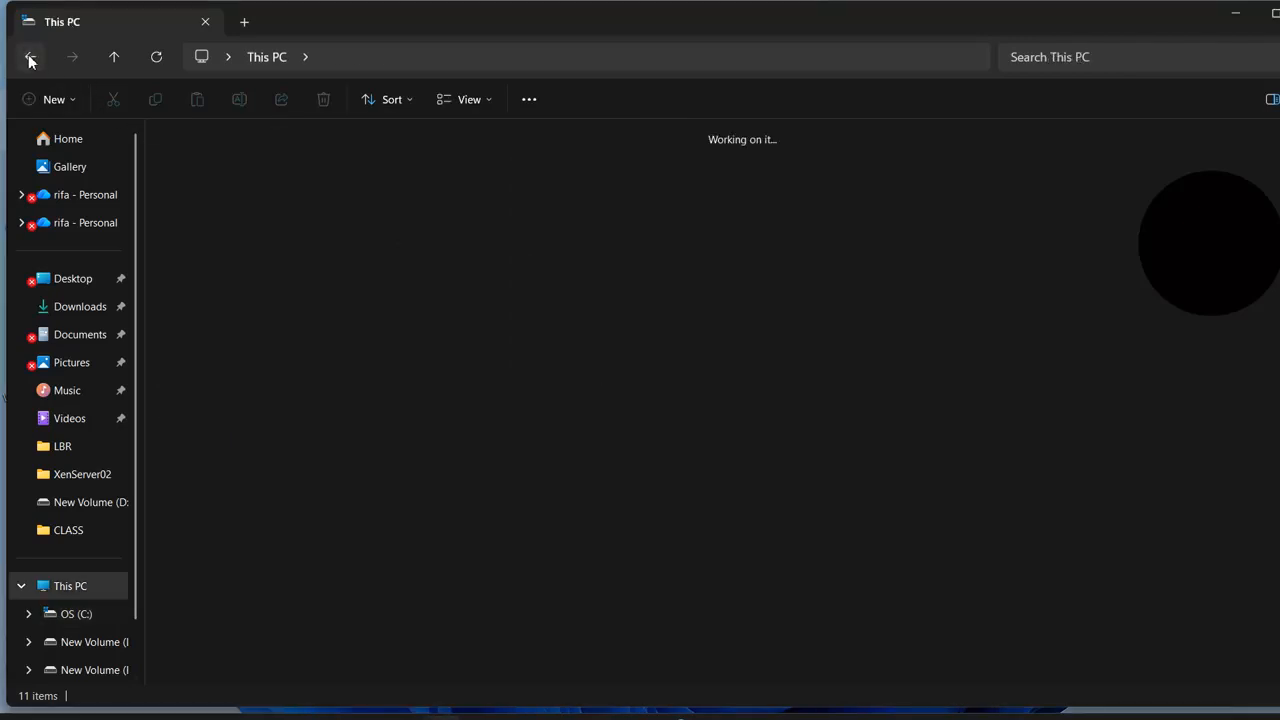
pyautogui.doubleClick(295, 171)
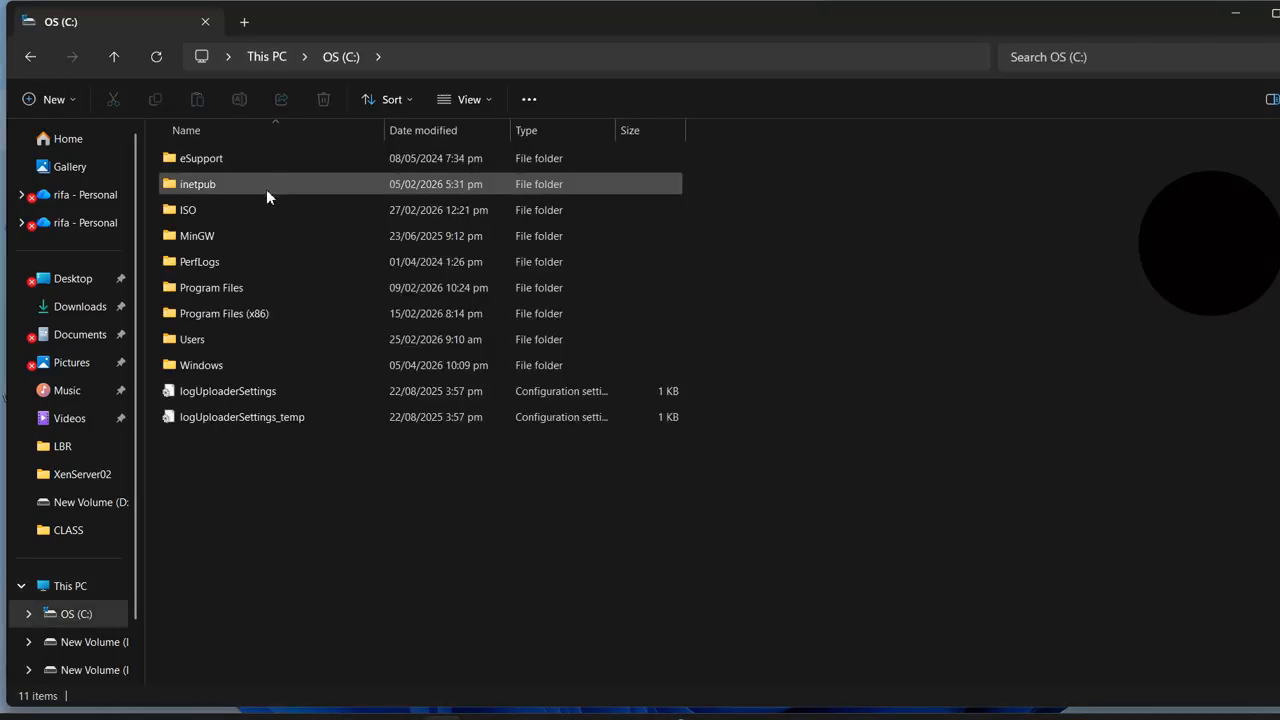
pyautogui.doubleClick(213, 208)
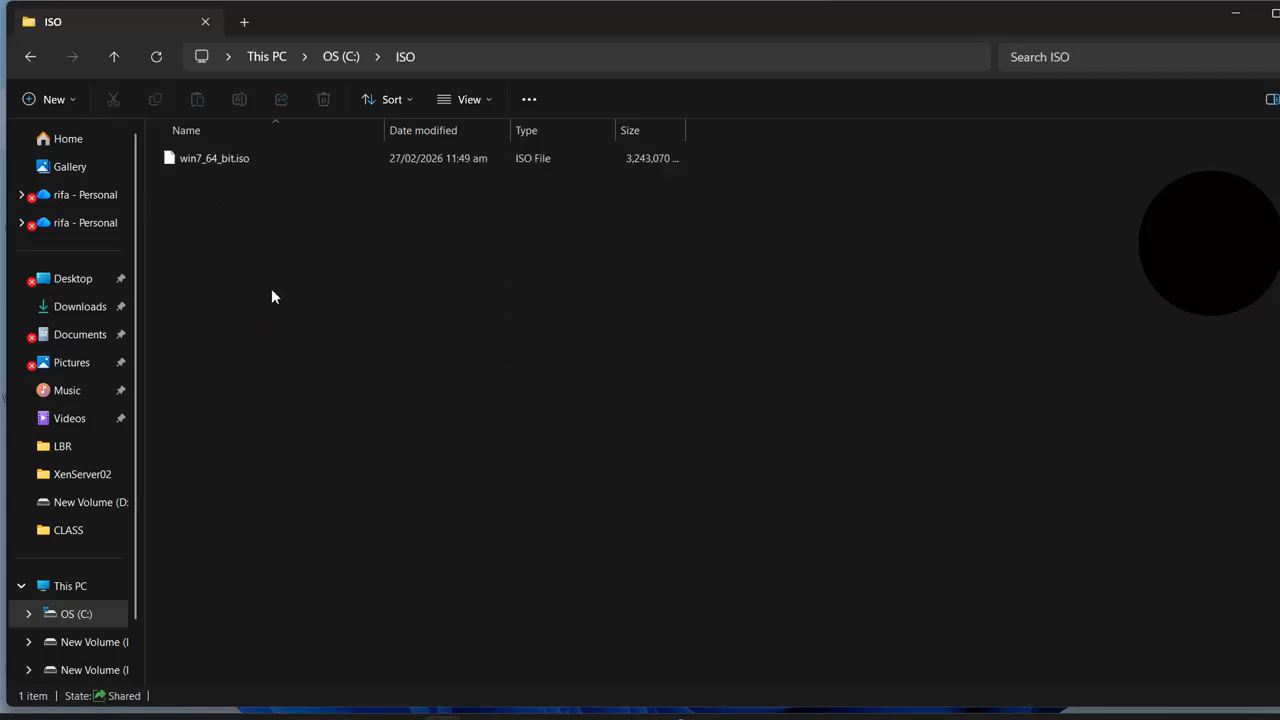
pyautogui.click(224, 161)
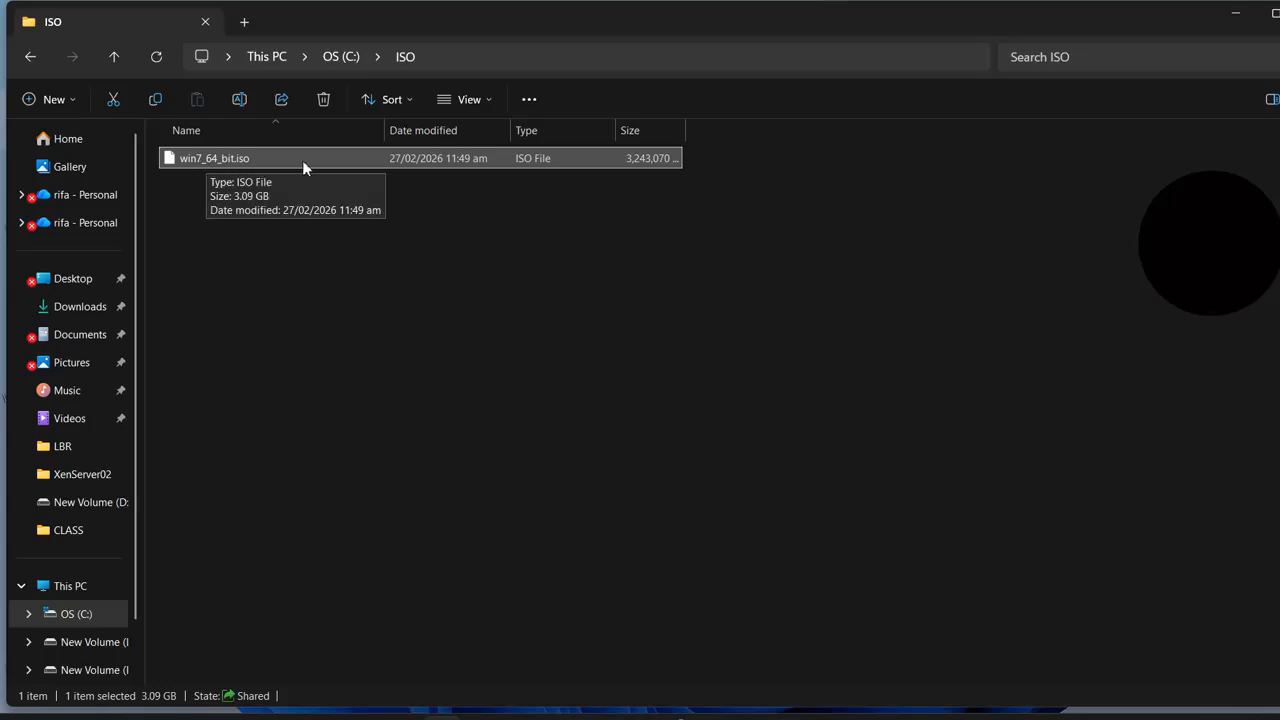
# - Return to the C: drive and open the sharing properties of the ISO folder
pyautogui.click(30, 58)
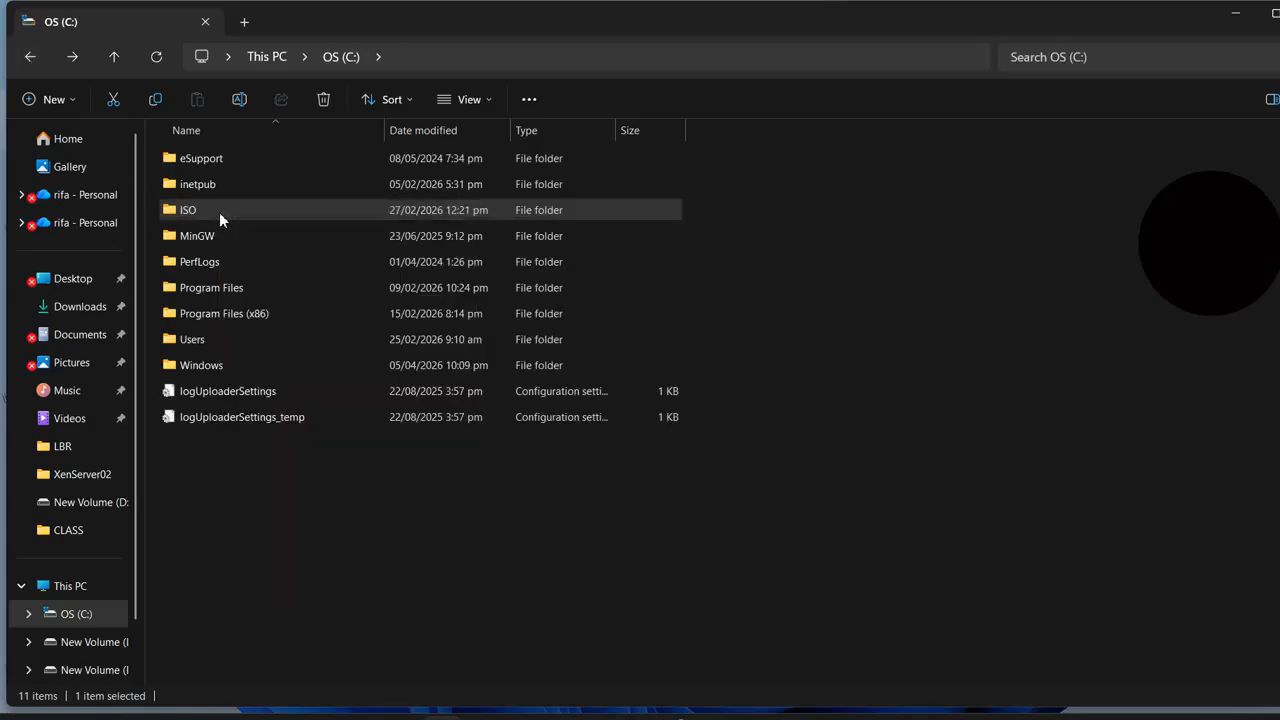
pyautogui.rightClick(219, 212)
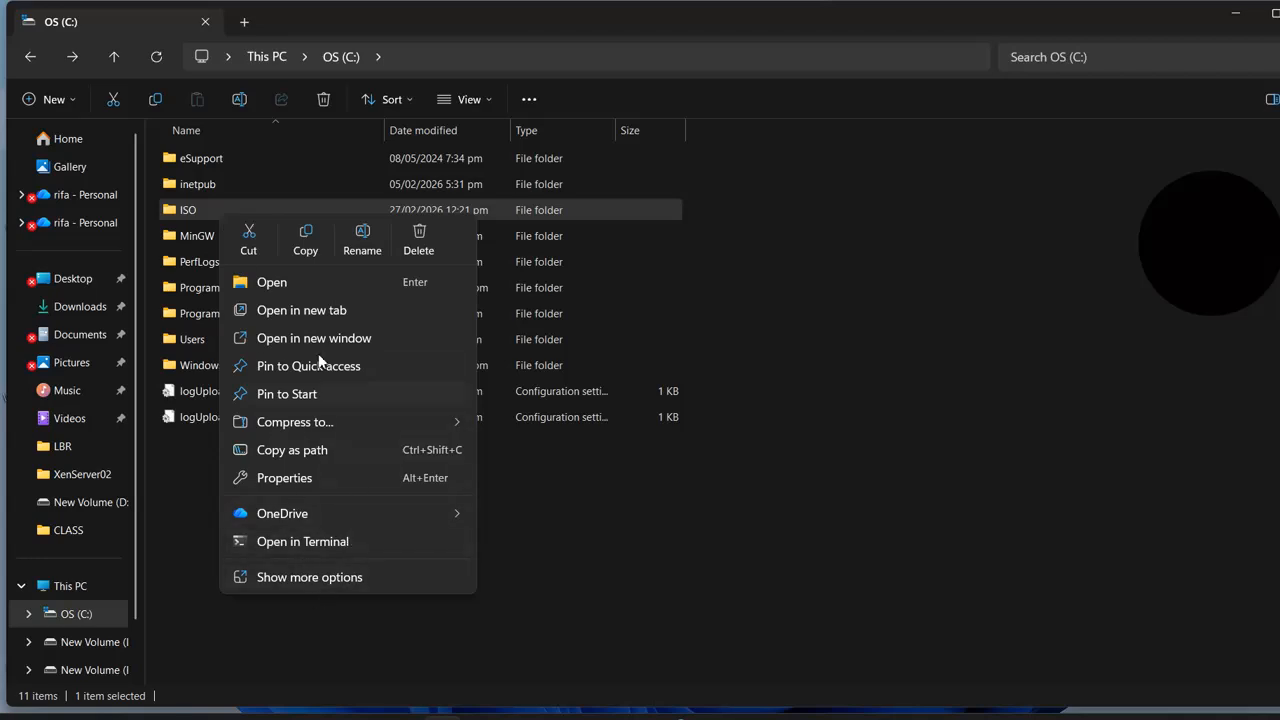
pyautogui.click(343, 578)
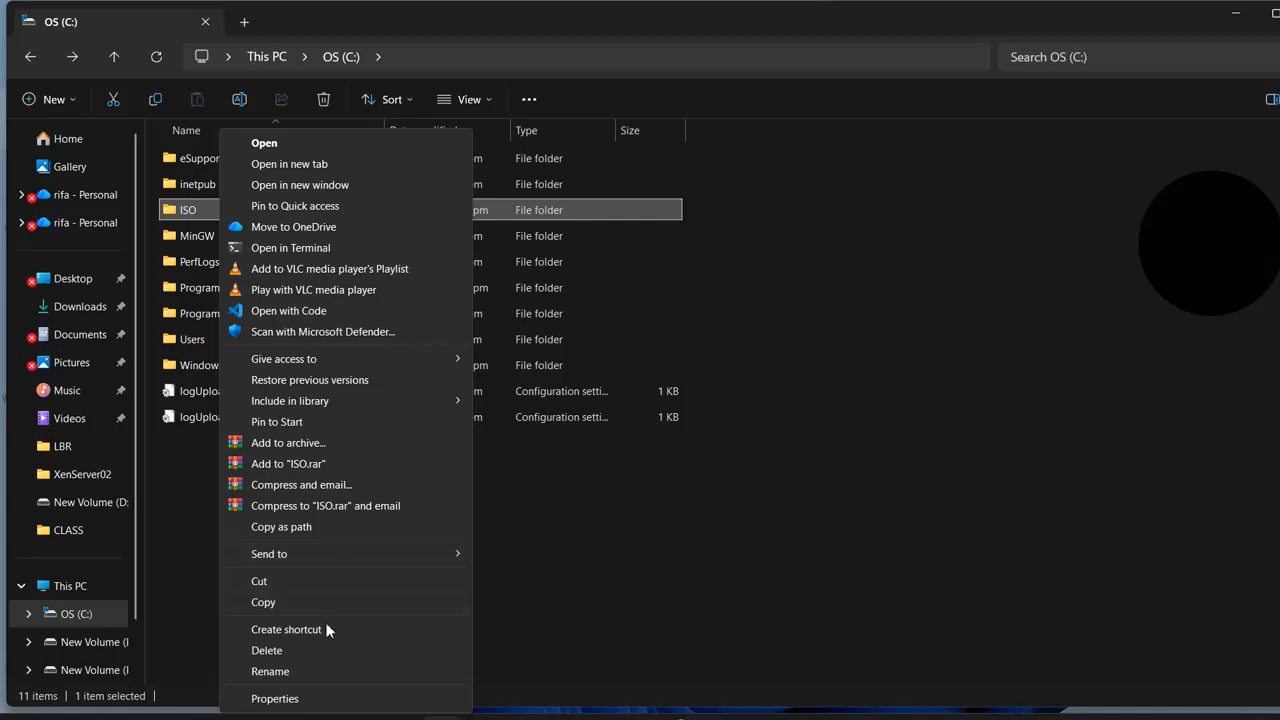
pyautogui.click(275, 698)
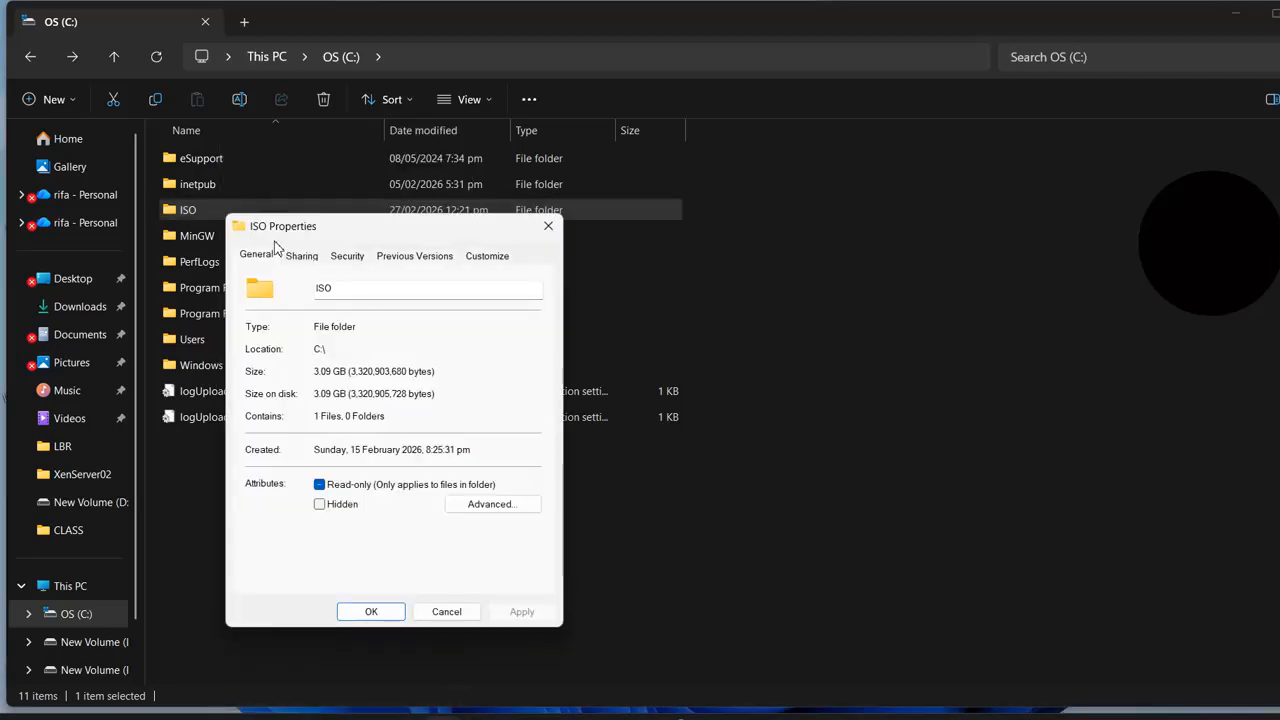
pyautogui.click(302, 257)
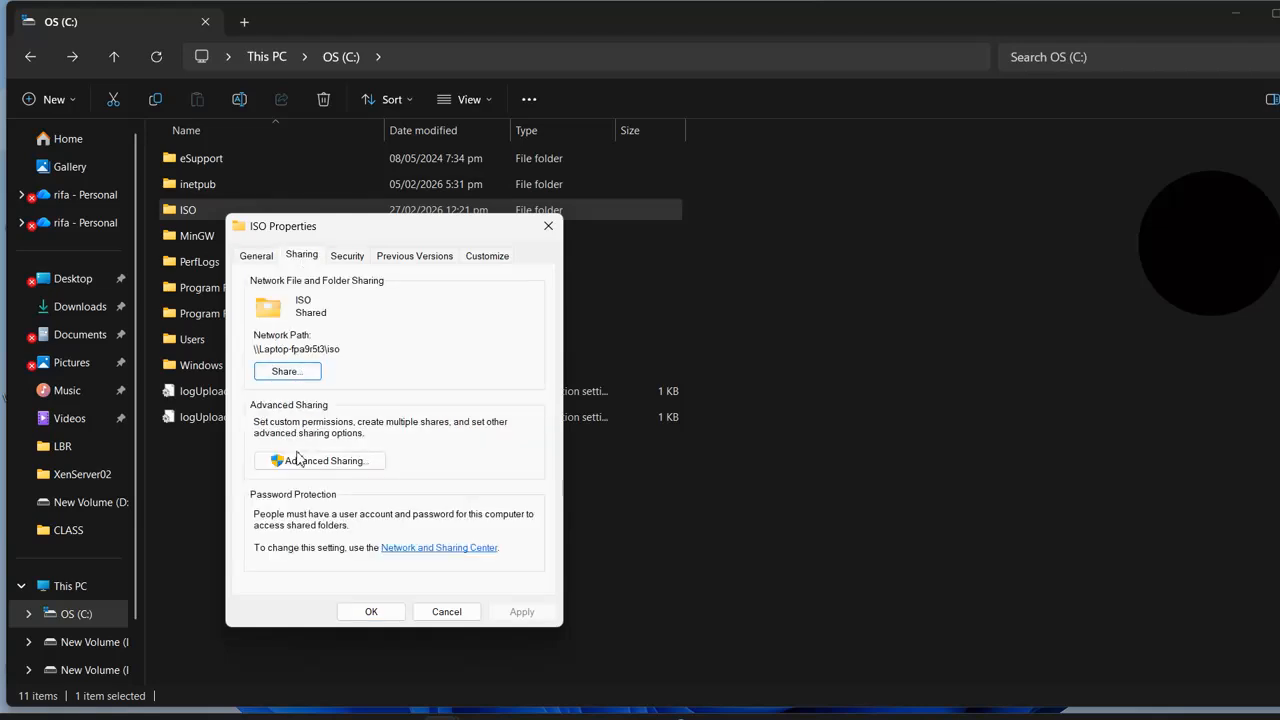
pyautogui.click(287, 371)
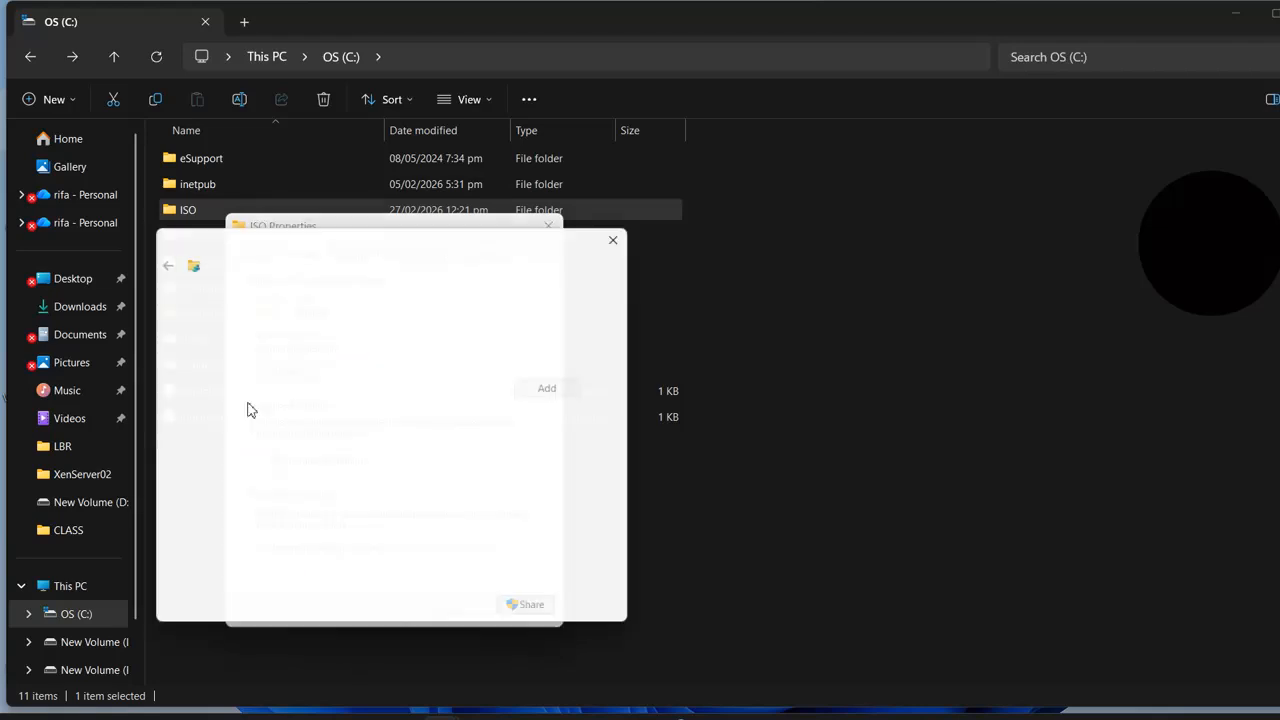
pyautogui.click(627, 232)
# - Check the ISO folder's advanced sharing settings and share permissions, and close its properties and the File Explorer window
pyautogui.click(348, 463)
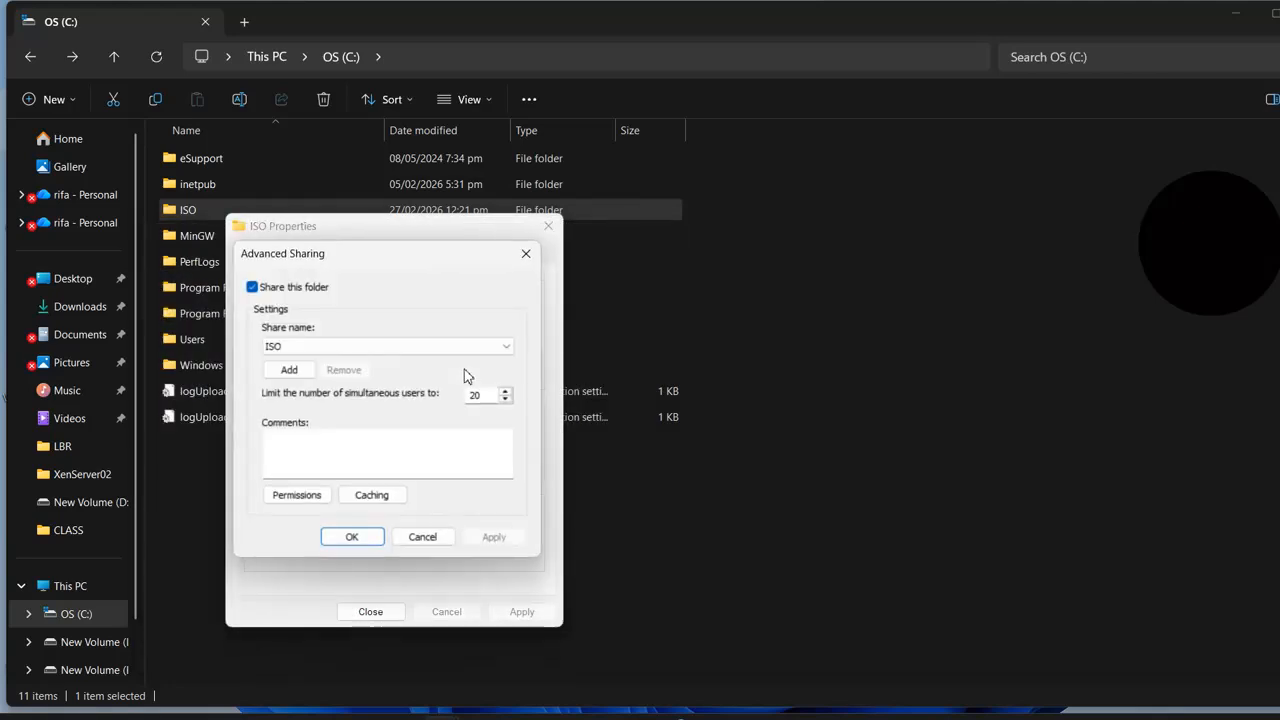
pyautogui.click(507, 346)
pyautogui.click(508, 346)
pyautogui.click(440, 457)
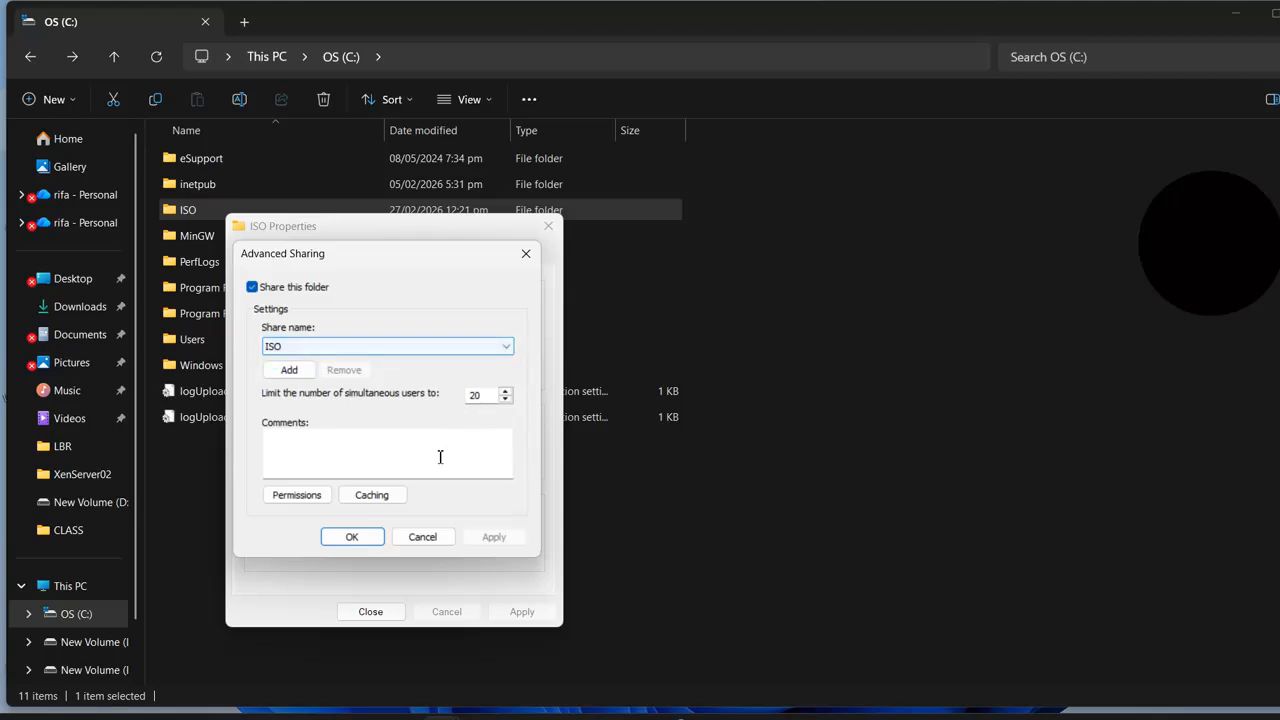
pyautogui.click(297, 495)
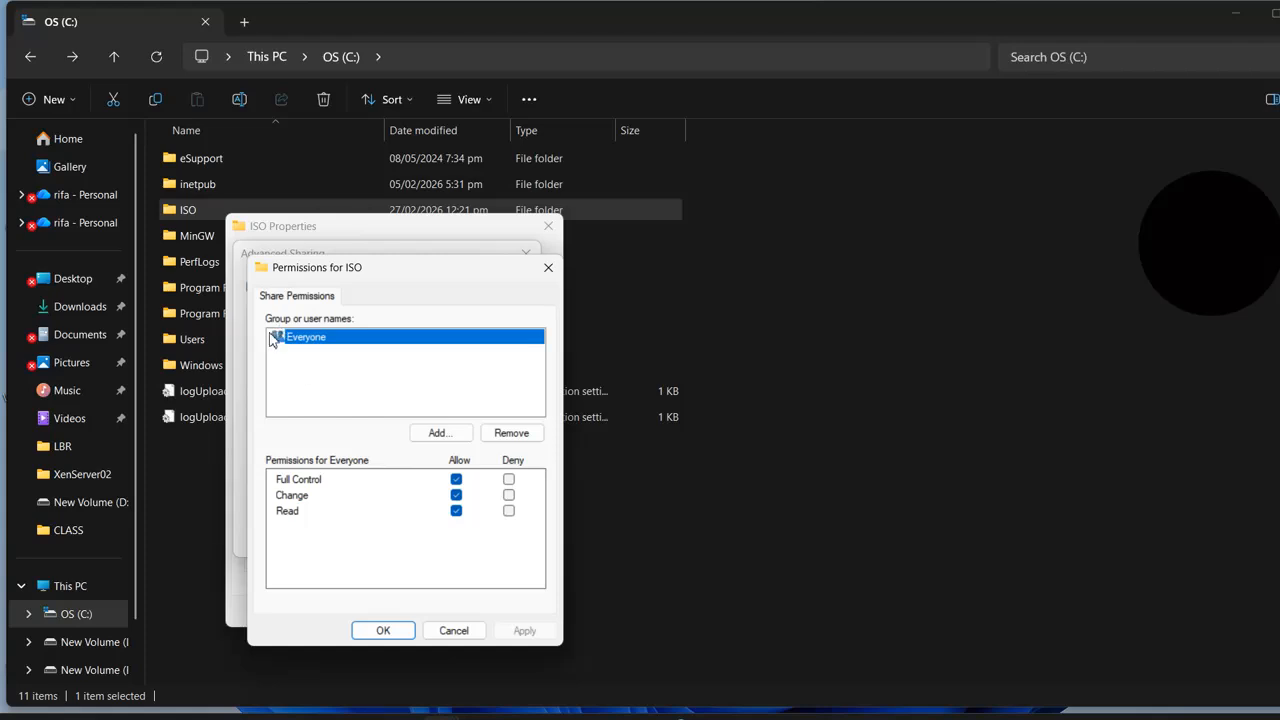
pyautogui.click(548, 267)
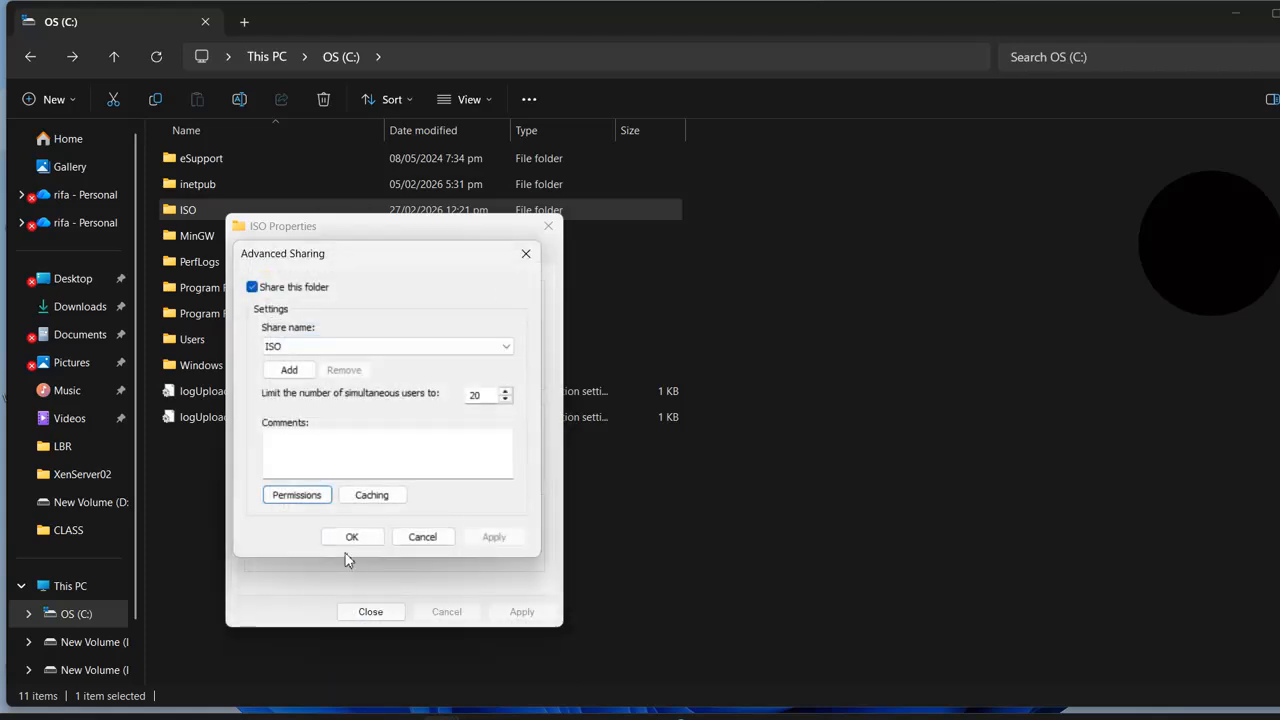
pyautogui.click(350, 543)
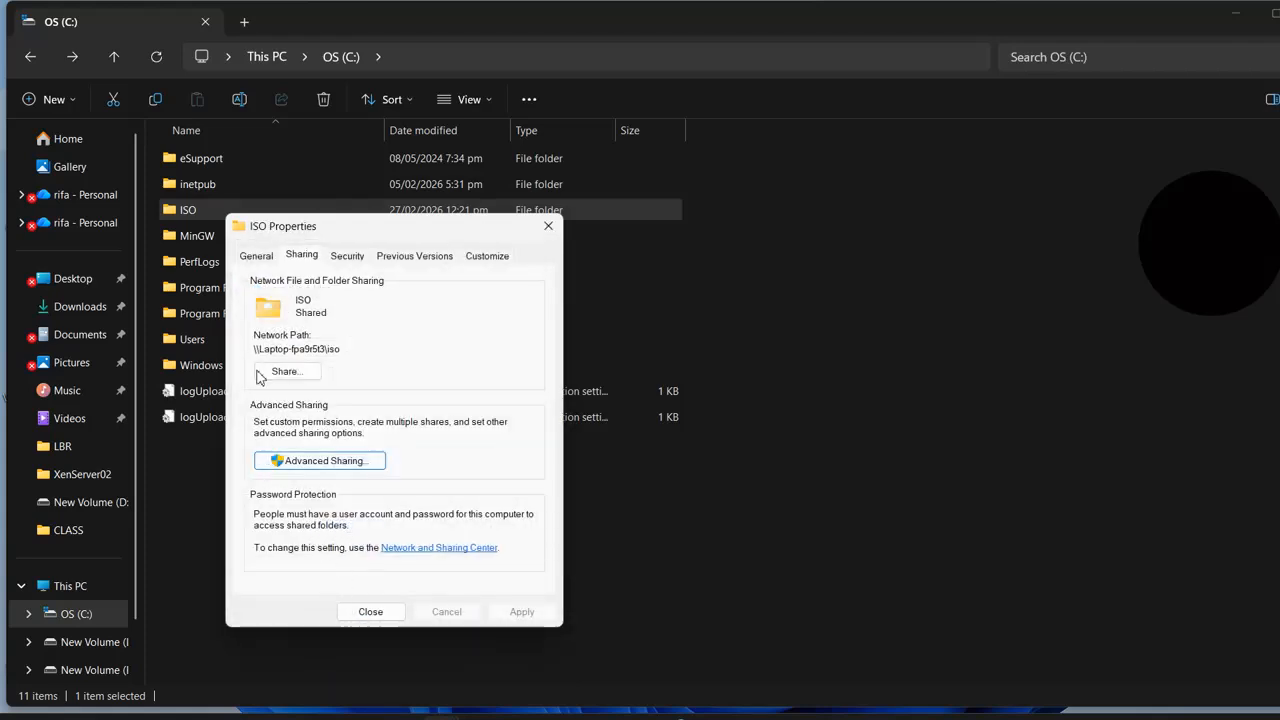
pyautogui.click(548, 226)
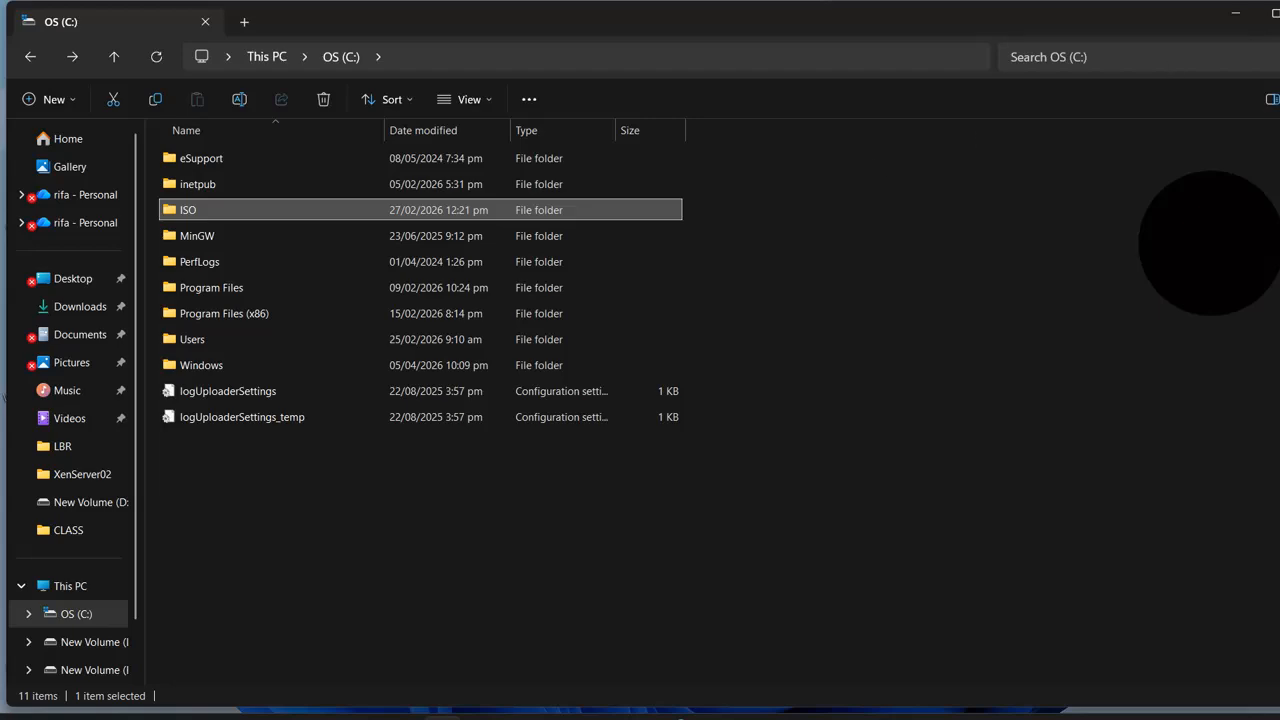
pyautogui.hotkey('alt', 'F4')
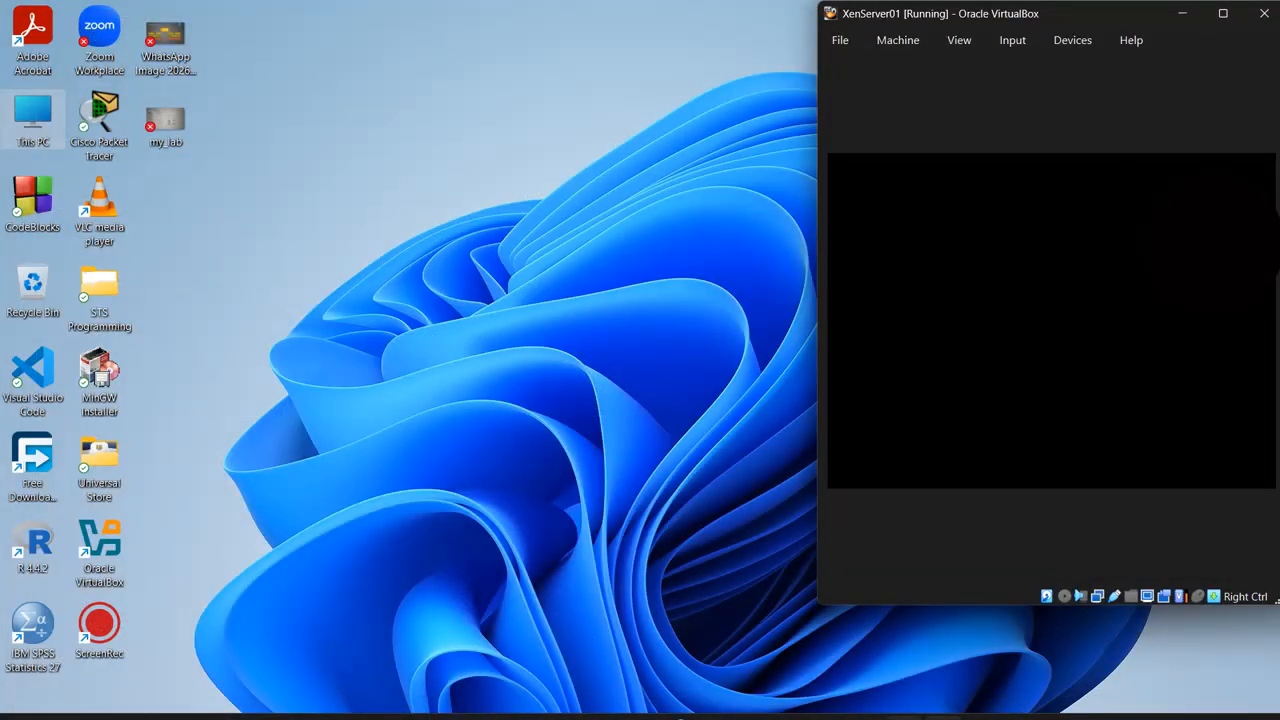
# - Run ipconfig in Command Prompt to look up the Wi-Fi IPv4 address, and move its window clear of the Run dialog
pyautogui.press('super+r')
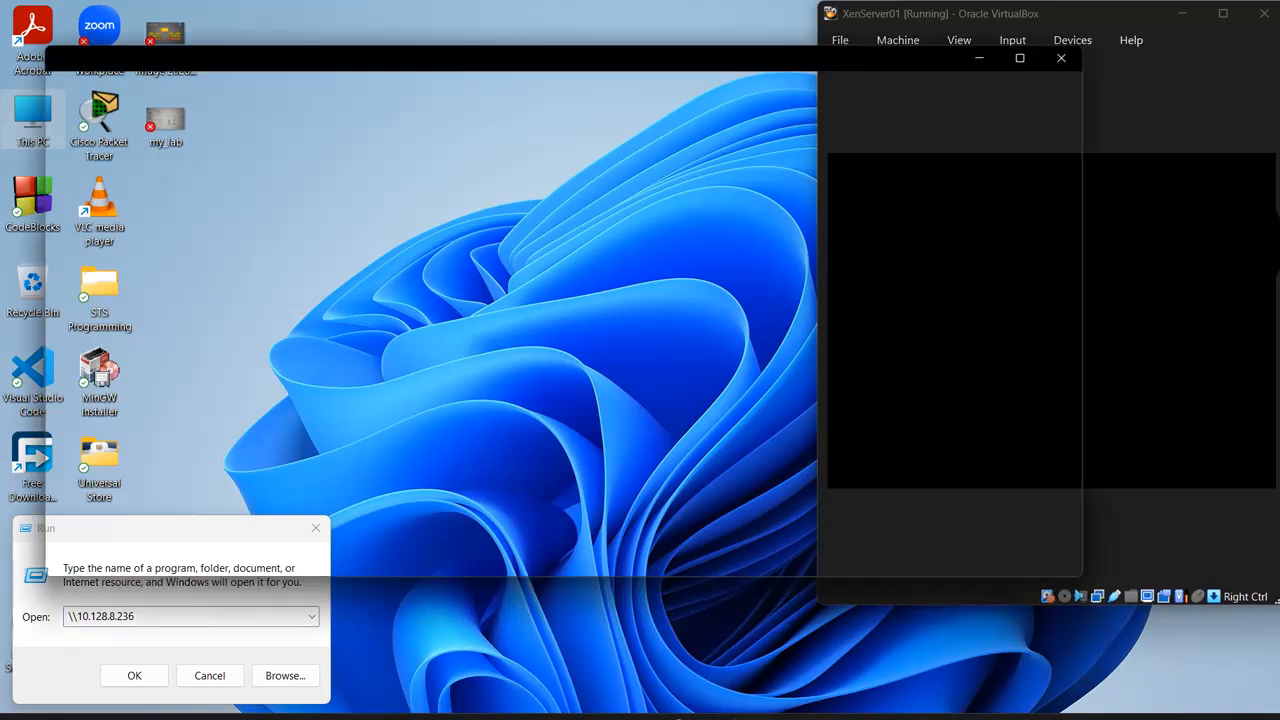
pyautogui.write('ipconfig')
pyautogui.press('Return')
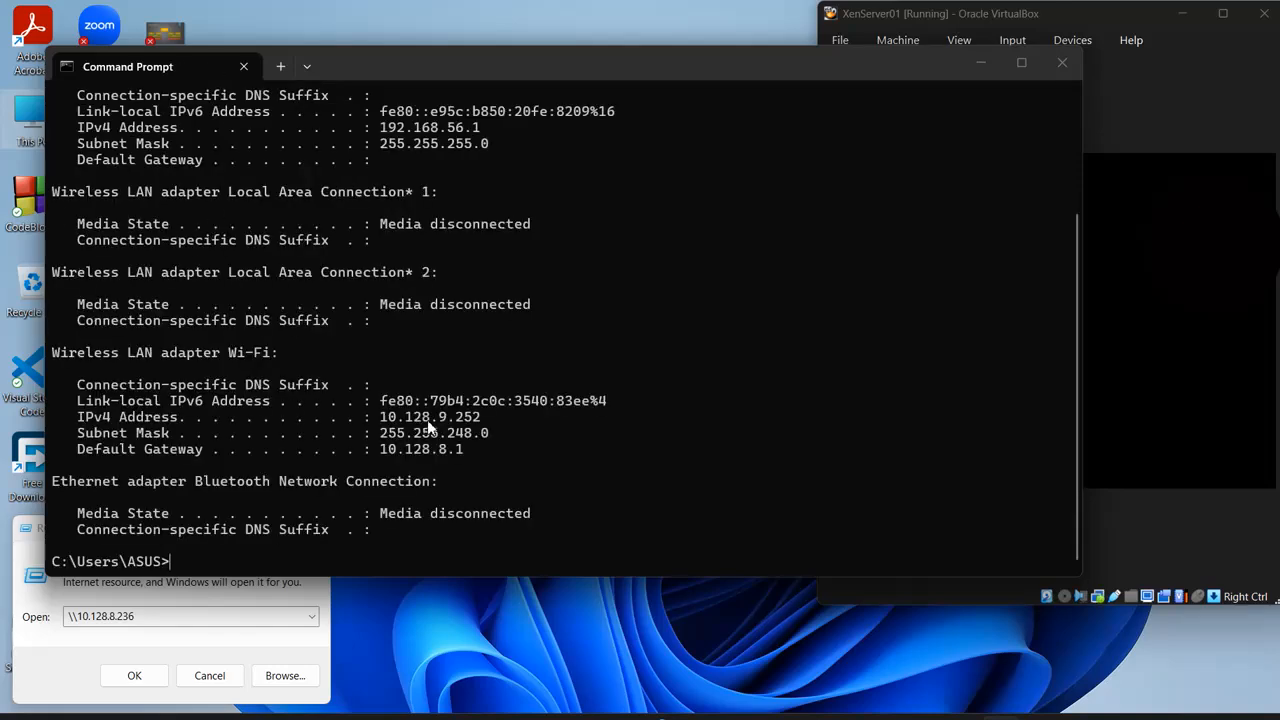
pyautogui.moveTo(384, 73); pyautogui.dragTo(702, 81)
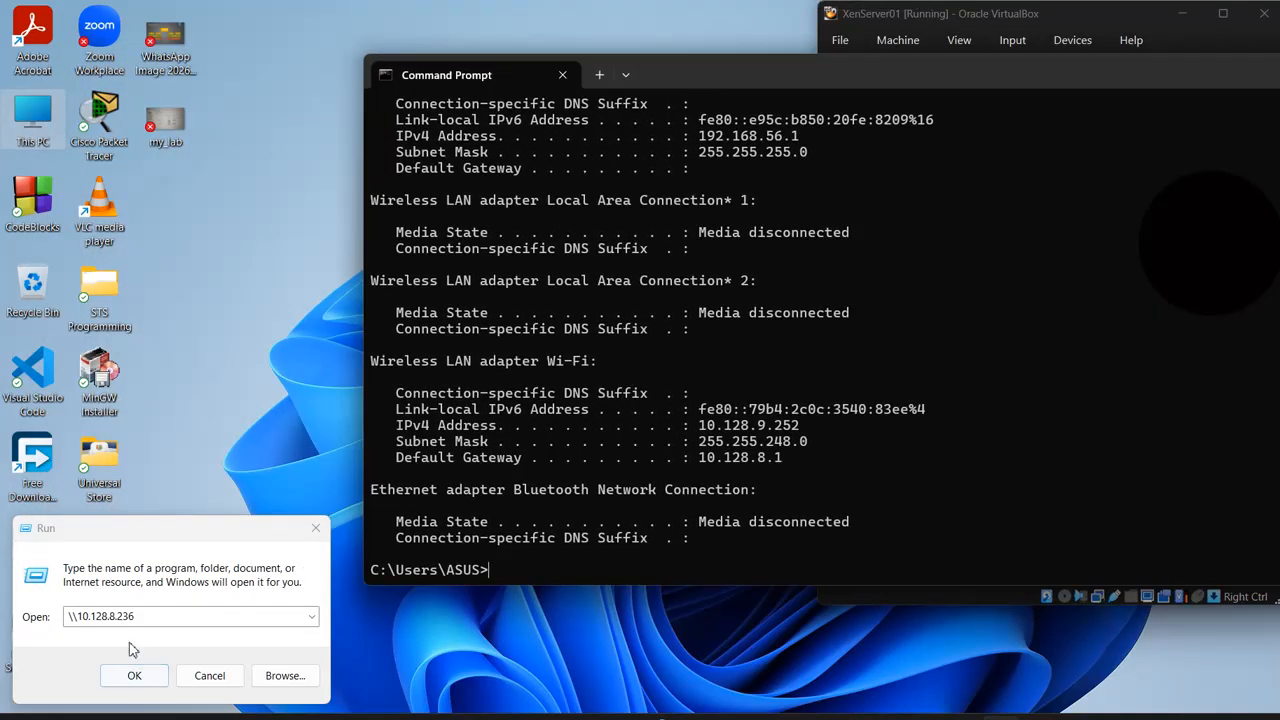
# - Change the address in the Run dialog to \\10.128.9.252 and open that network location
pyautogui.click(148, 618)
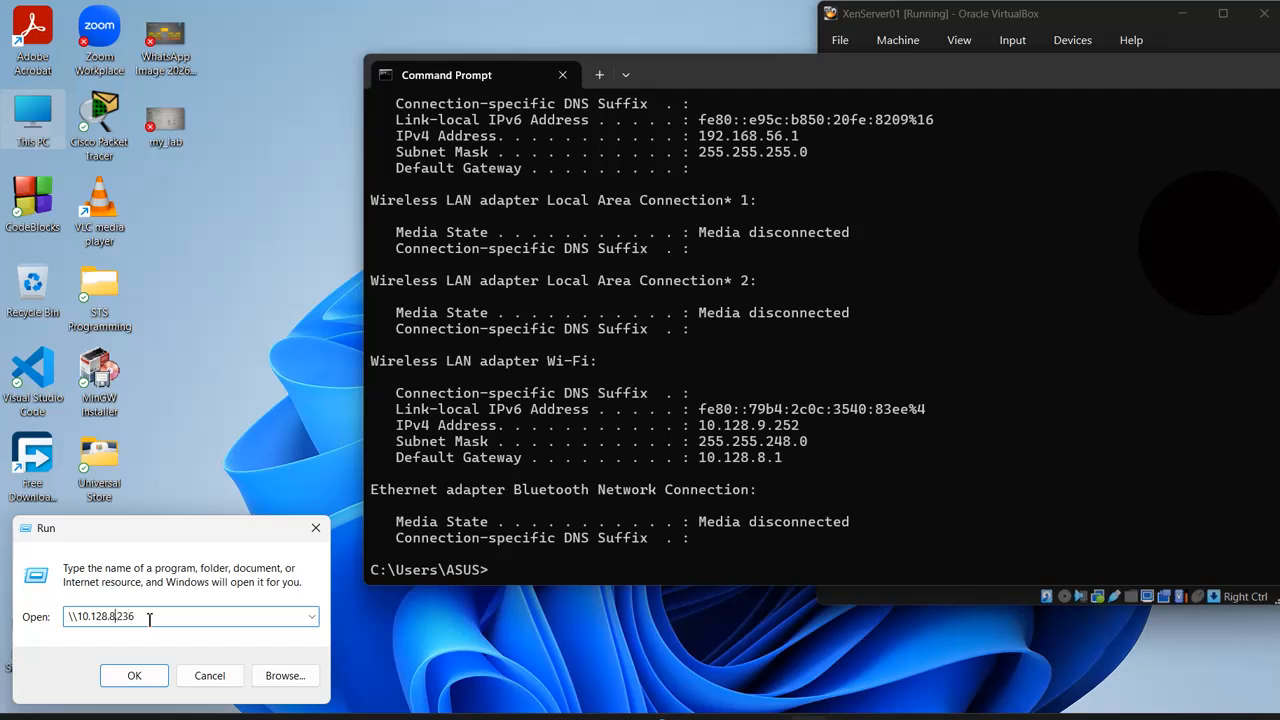
pyautogui.press('Left')
pyautogui.press('Left')
pyautogui.press('Left')
pyautogui.press('Left')
pyautogui.press('BackSpace')
pyautogui.write('9')
pyautogui.press('BackSpace')
pyautogui.press('BackSpace')
pyautogui.write('5')
pyautogui.click(138, 678)
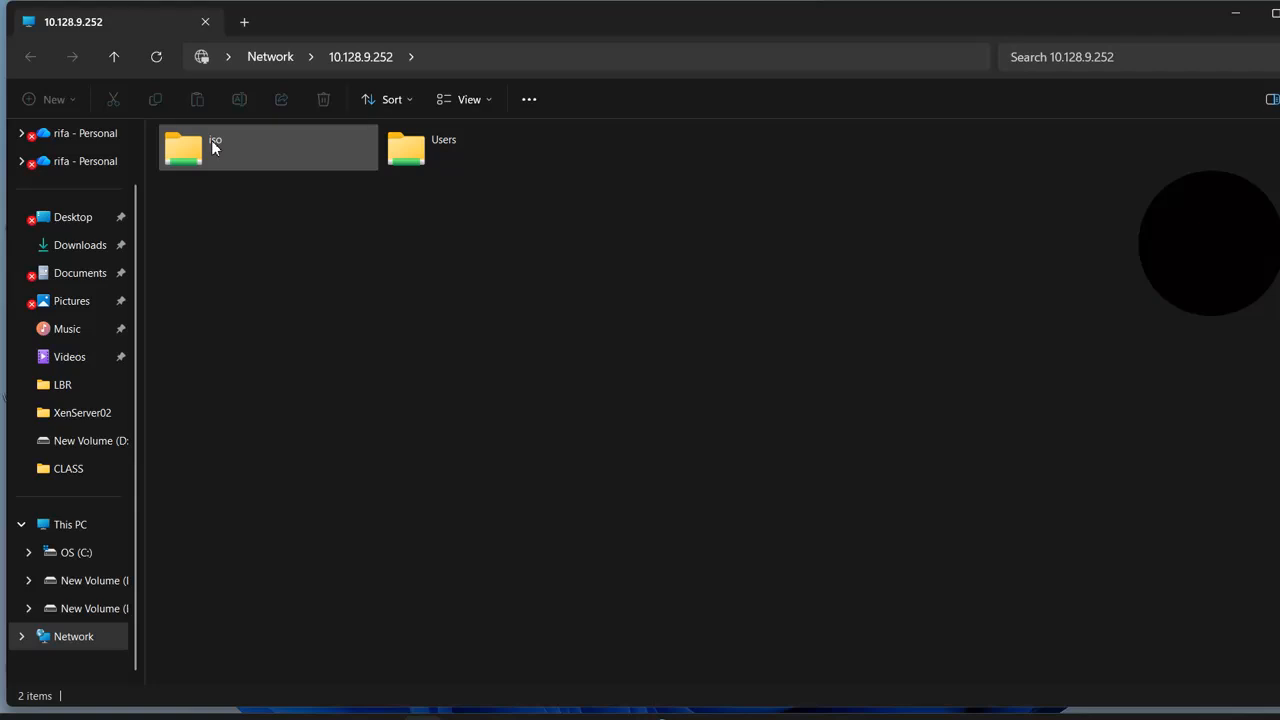
# - Open the shared iso folder on 10.128.9.252 and copy its network path \\10.128.9.252\iso
pyautogui.doubleClick(213, 147)
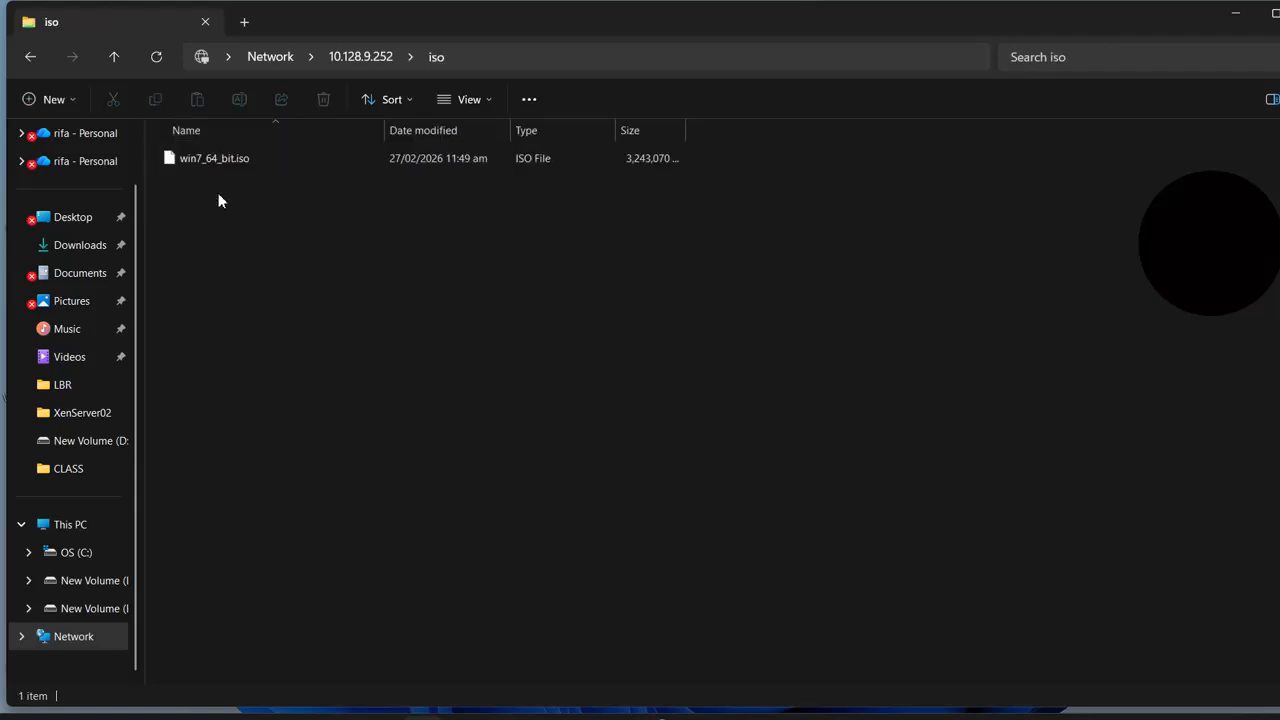
pyautogui.click(236, 164)
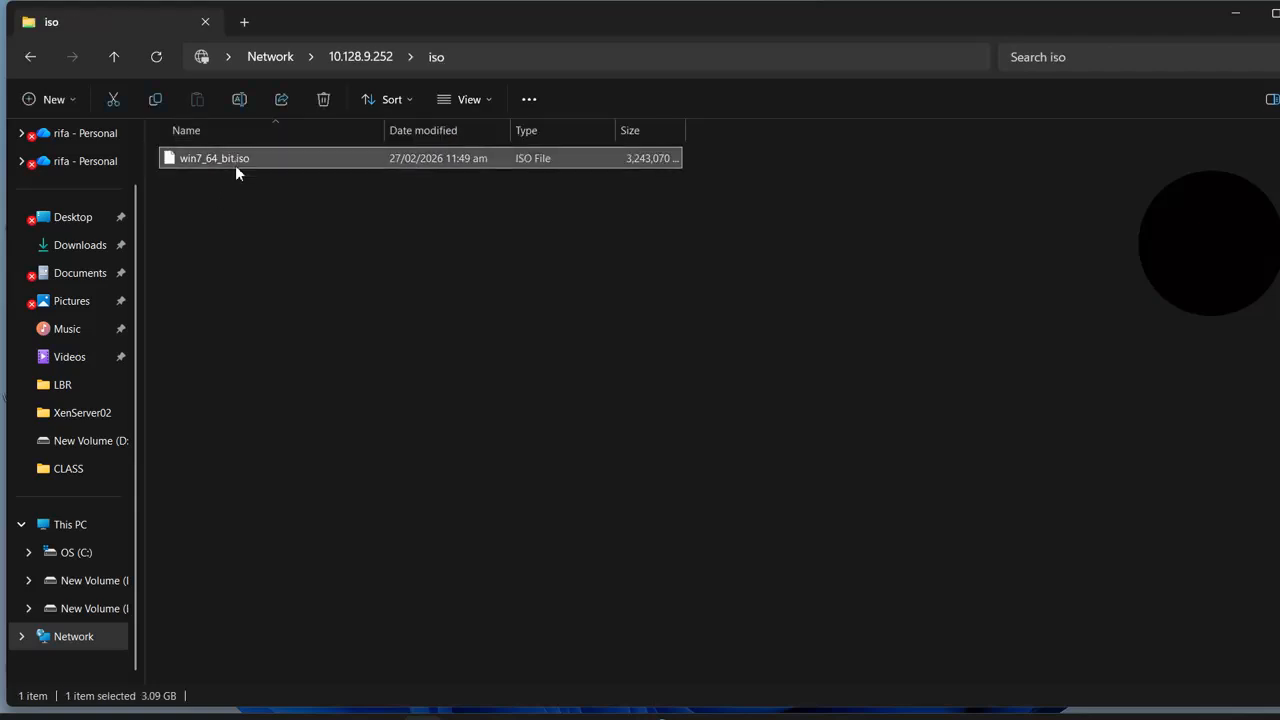
pyautogui.click(537, 57)
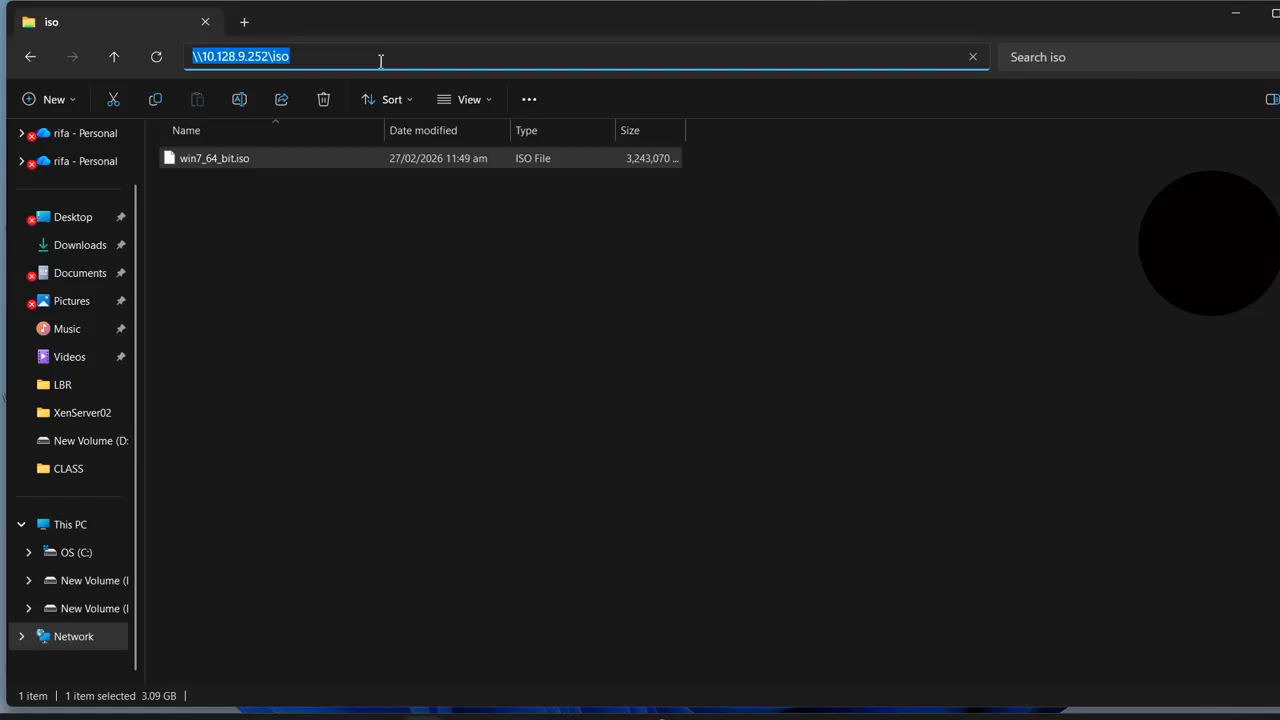
pyautogui.rightClick(256, 65)
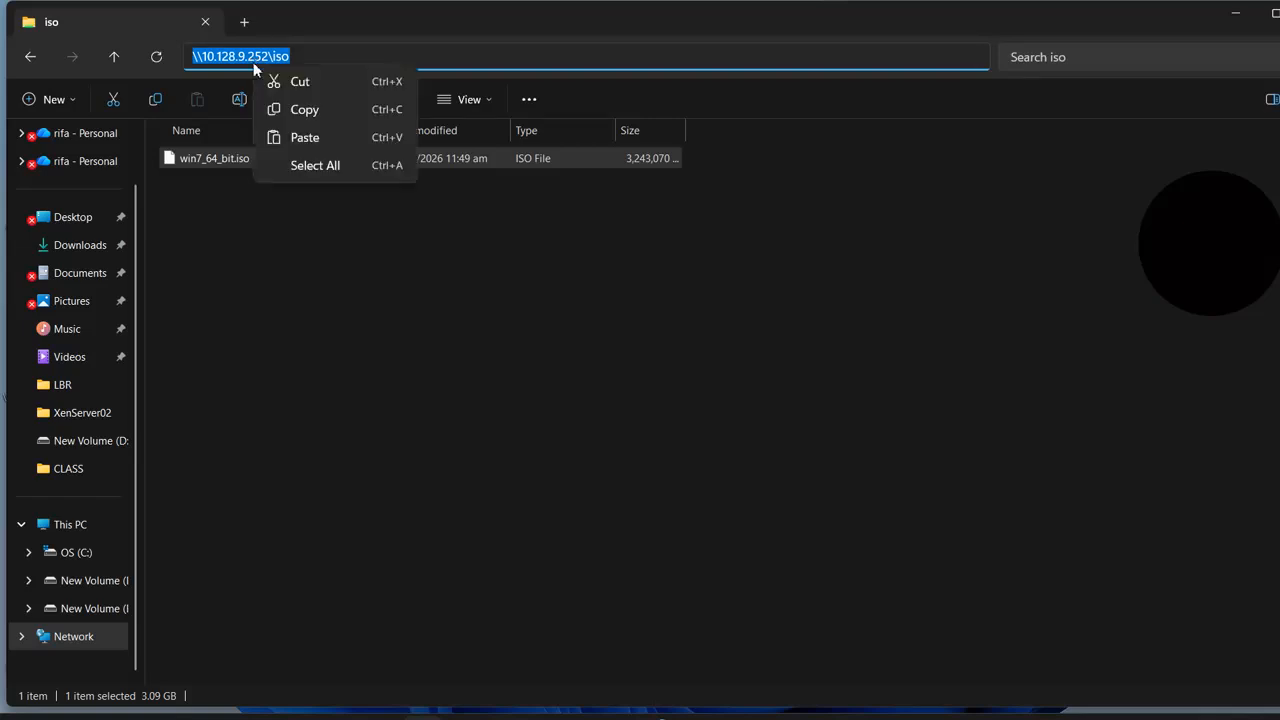
pyautogui.click(306, 110)
pyautogui.click(286, 256)
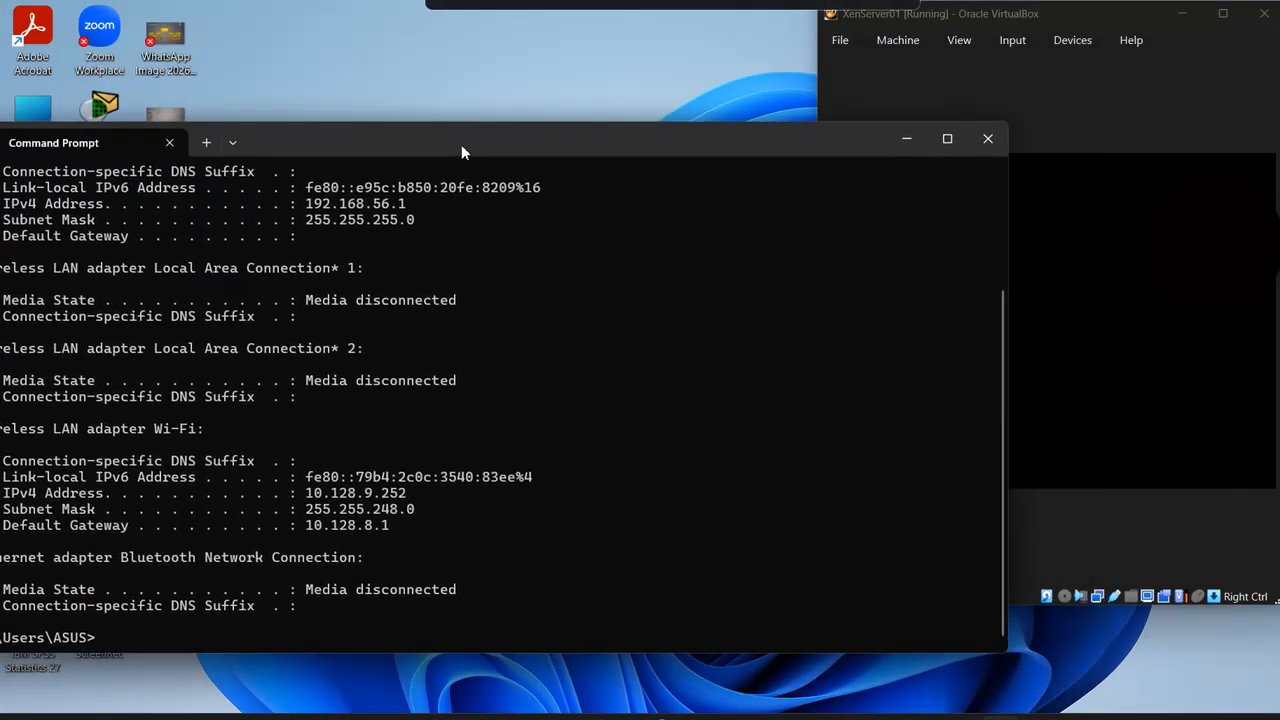
# - Switch to XenCenter and start a new Windows File Sharing (SMB/CIFS) storage repository named SMB ISO library
pyautogui.moveTo(461, 144); pyautogui.dragTo(458, 143)
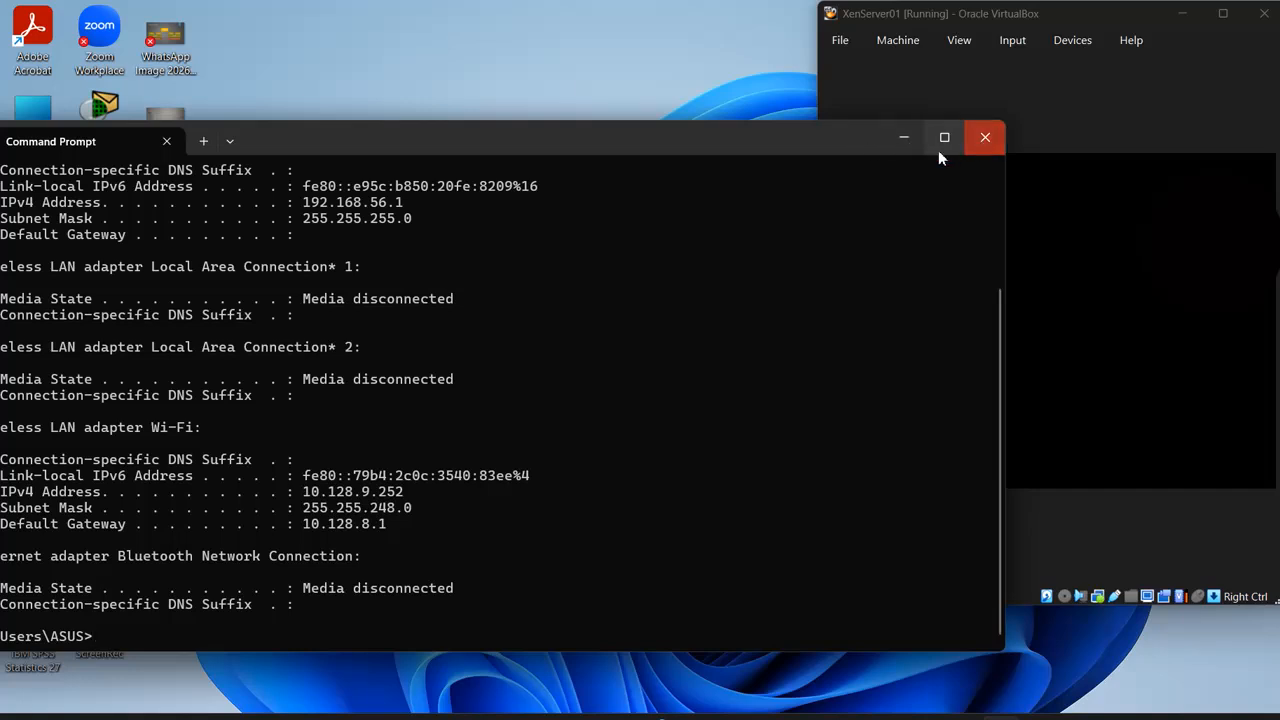
pyautogui.click(907, 145)
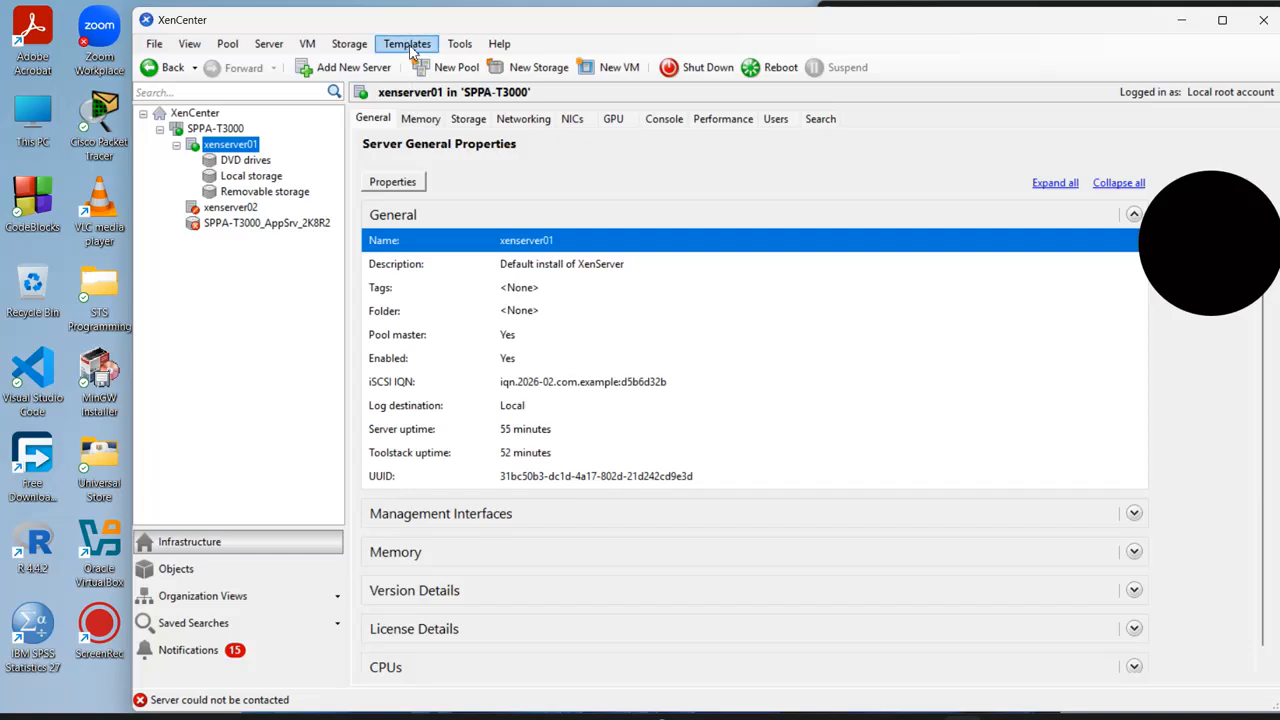
pyautogui.click(407, 45)
pyautogui.click(352, 46)
pyautogui.click(355, 47)
pyautogui.click(377, 64)
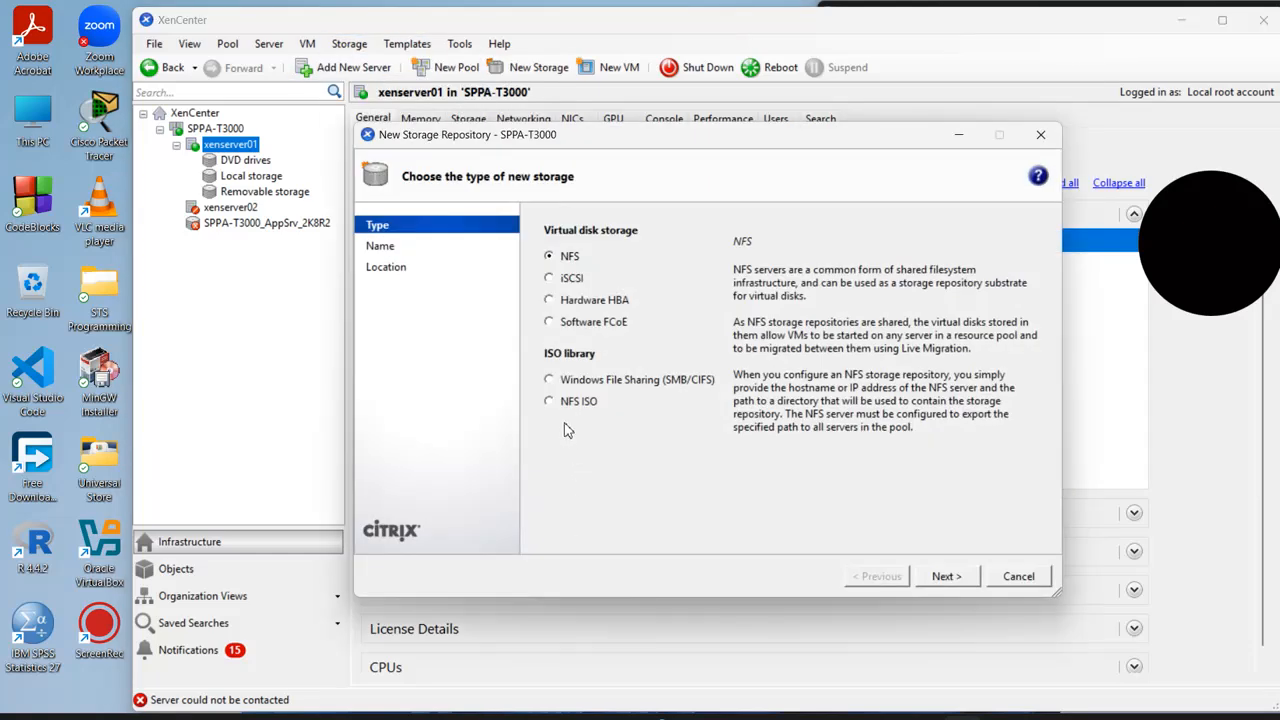
pyautogui.click(549, 381)
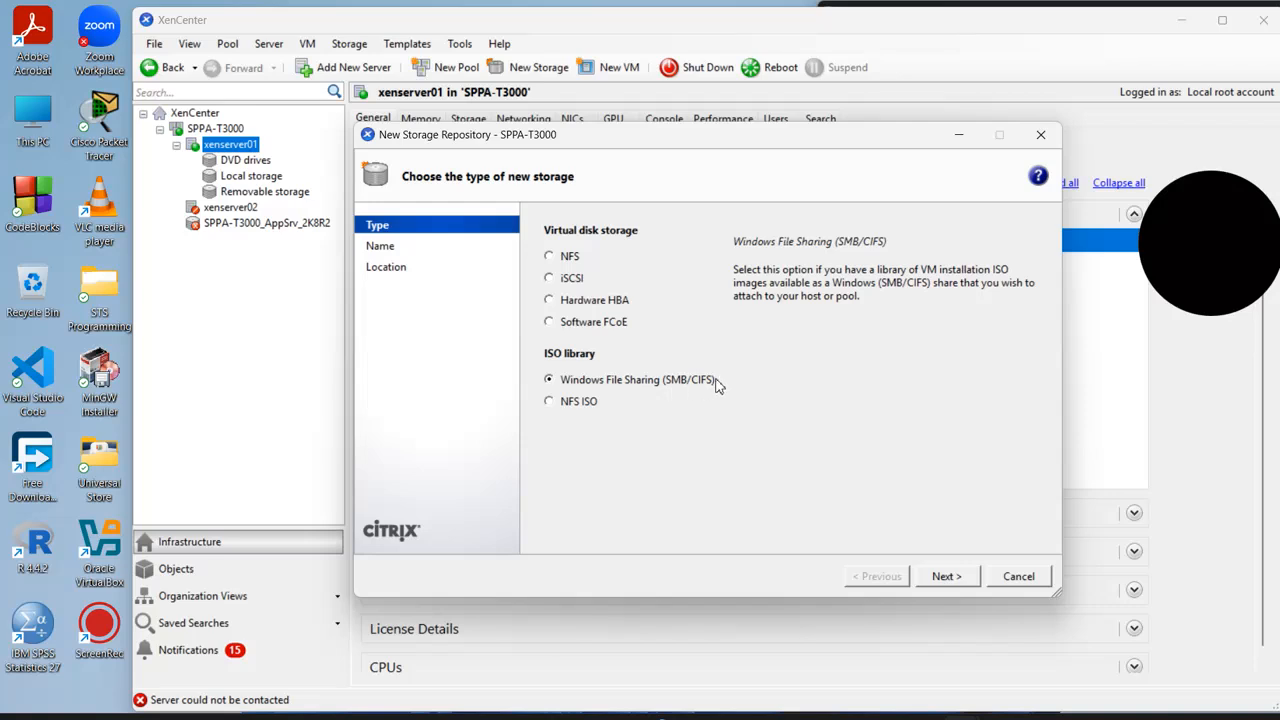
pyautogui.click(941, 580)
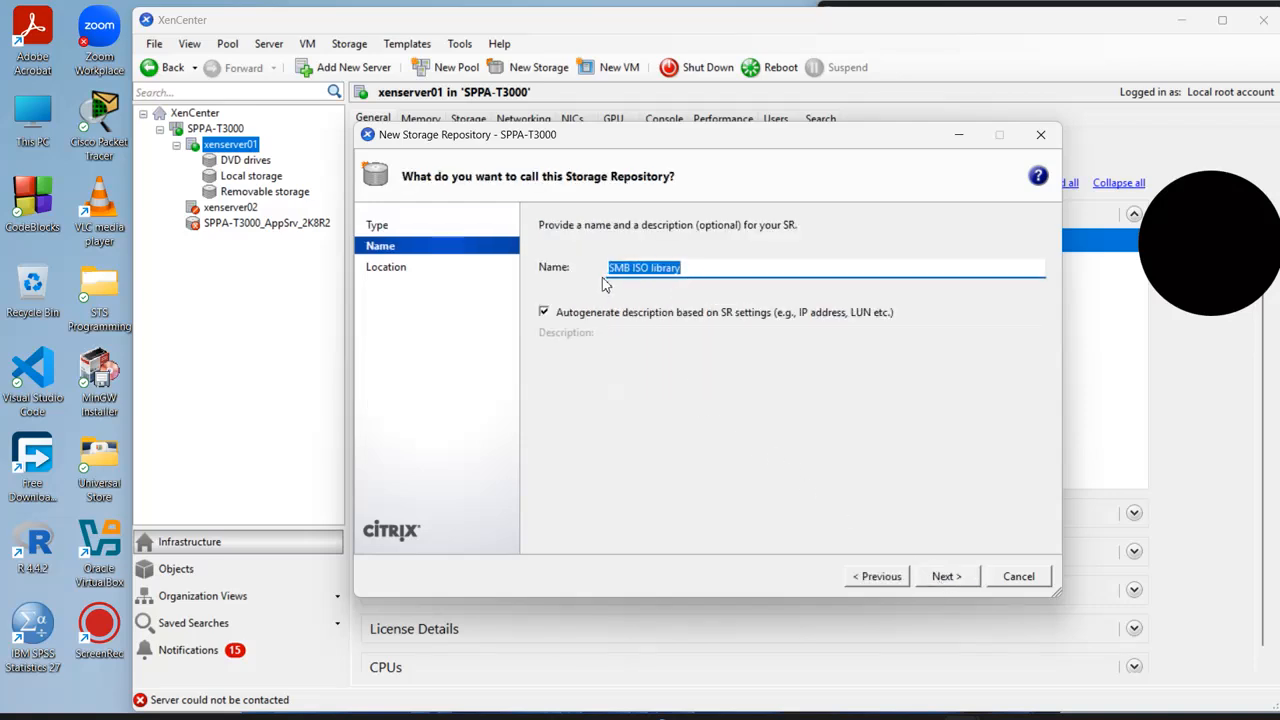
pyautogui.click(943, 576)
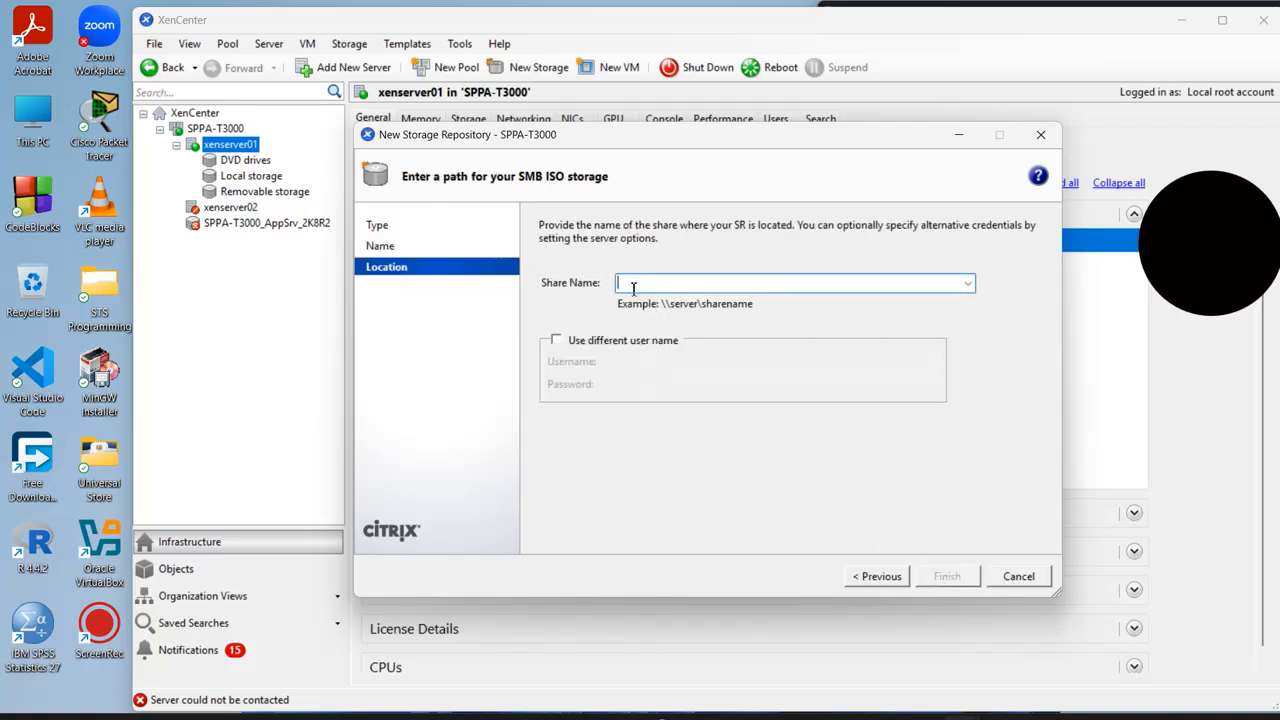
# - Set the share name to \\10.128.9.252\iso and enable the use of a different user name
pyautogui.hotkey('ctrl', 'v')
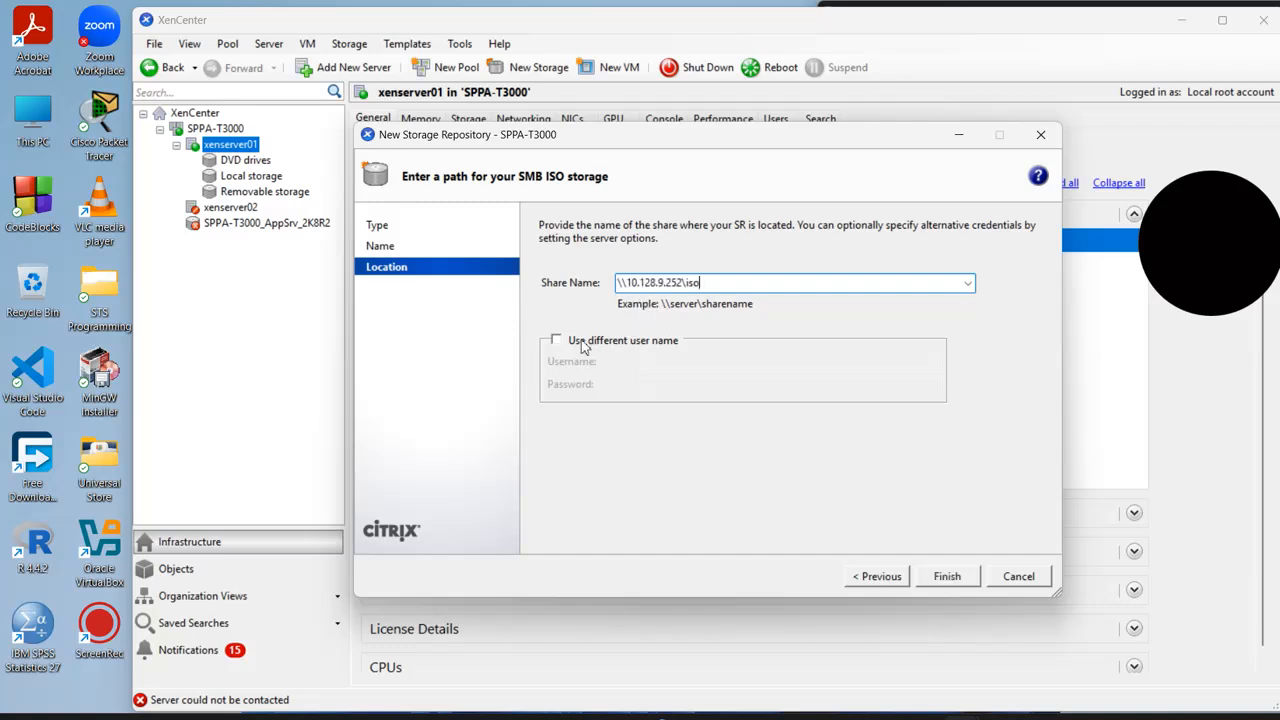
pyautogui.click(557, 341)
pyautogui.click(672, 363)
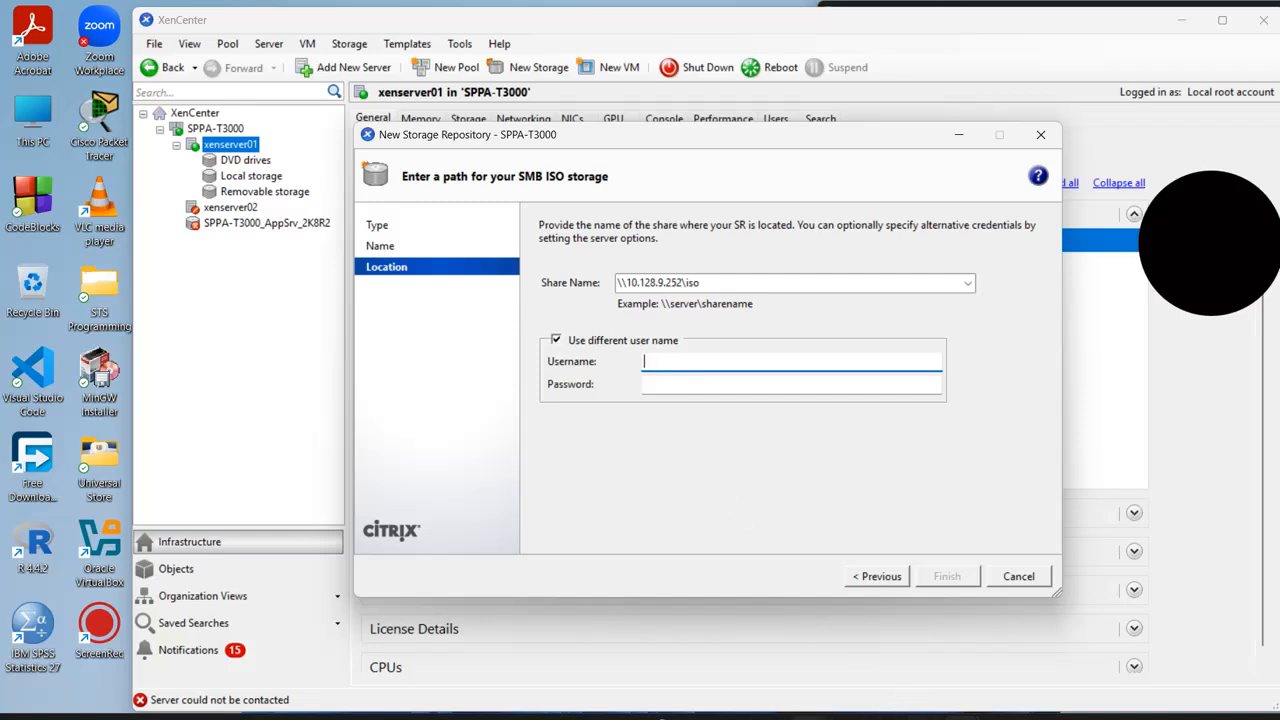
# - Run whoami in Command Prompt to look up the Windows account name, and return to the storage repository wizard
pyautogui.click(1000, 717)
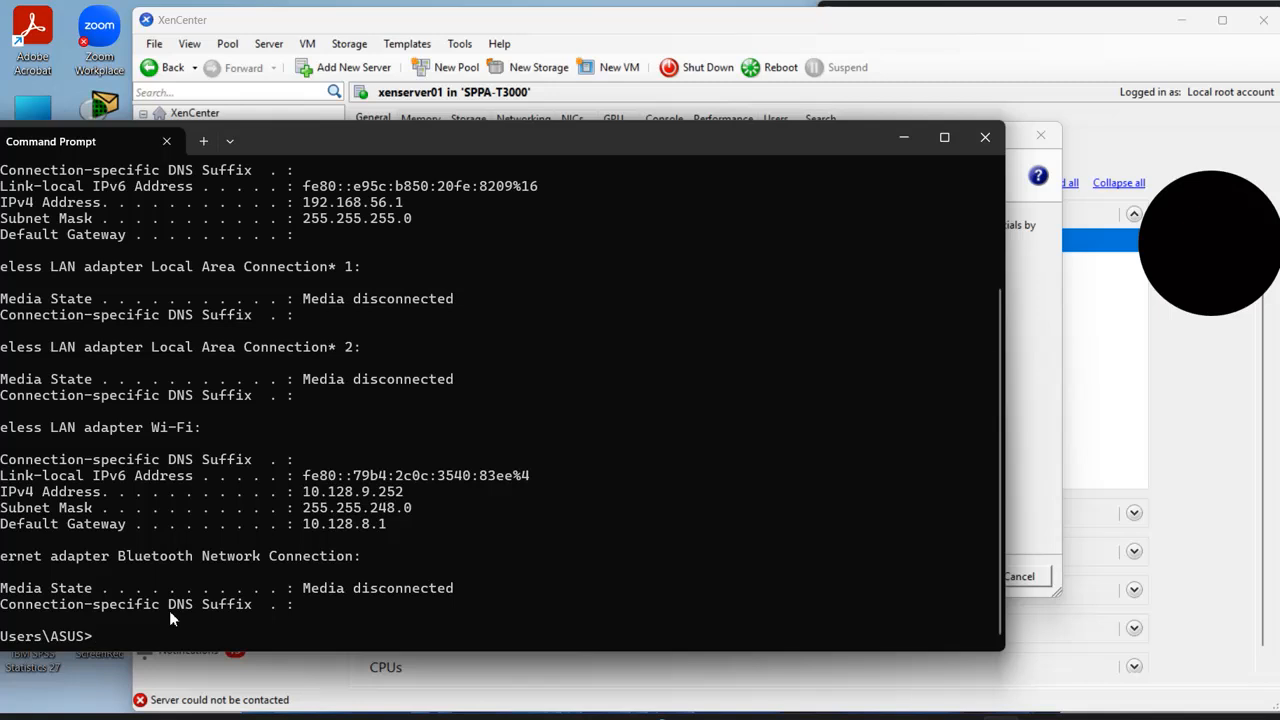
pyautogui.write('whoami')
pyautogui.press('Return')
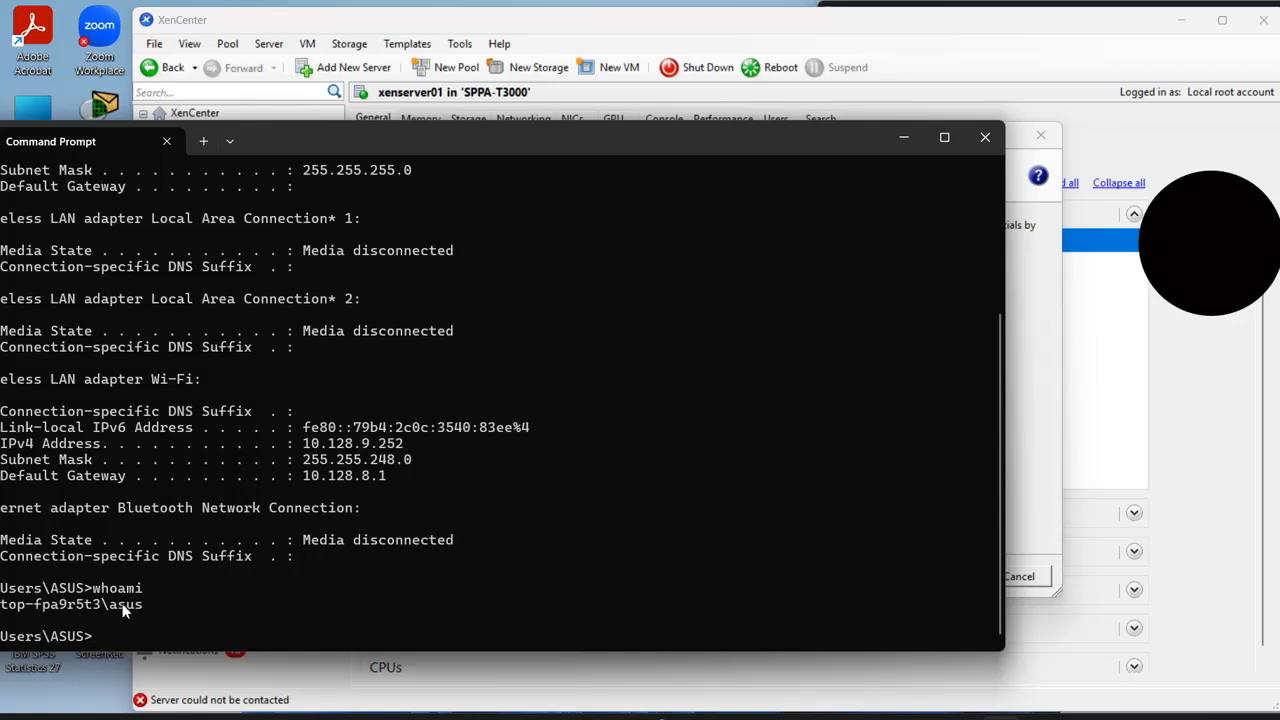
pyautogui.moveTo(114, 604); pyautogui.dragTo(145, 606)
pyautogui.click(916, 143)
# - Enter the Windows account's username and password for the share and finish creating the SMB ISO storage repository
pyautogui.write('asus')
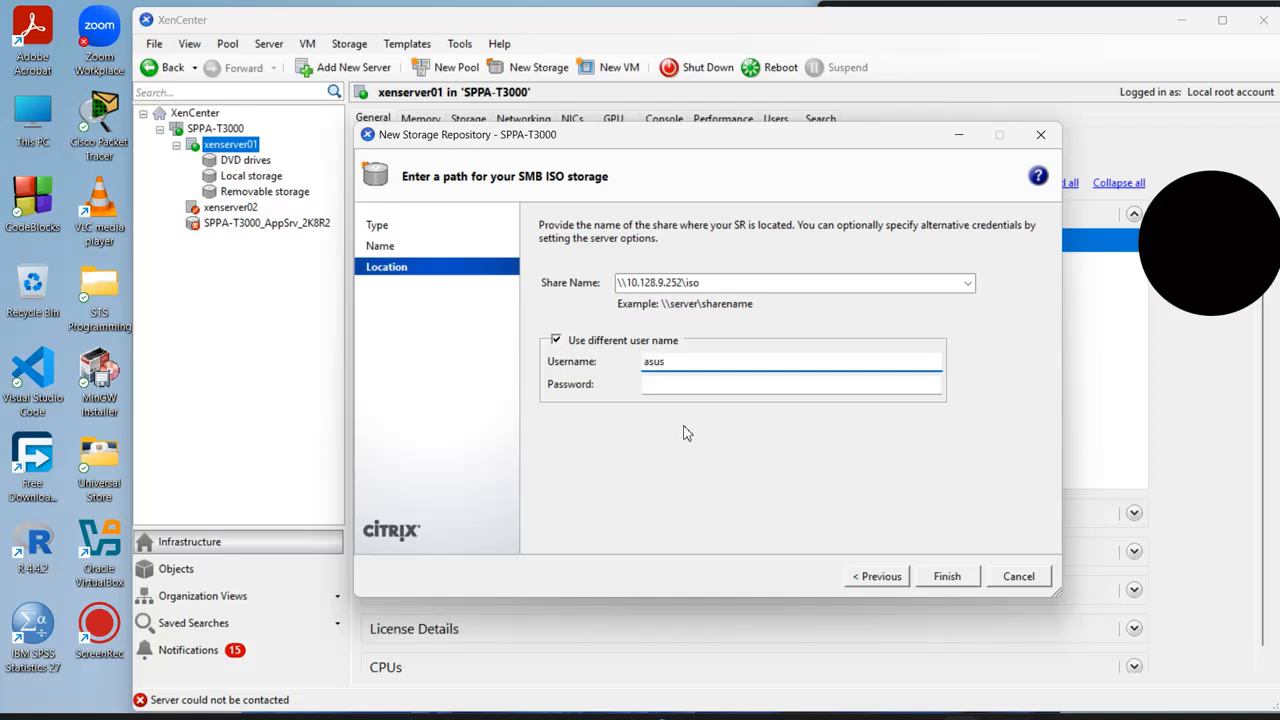
pyautogui.click(686, 388)
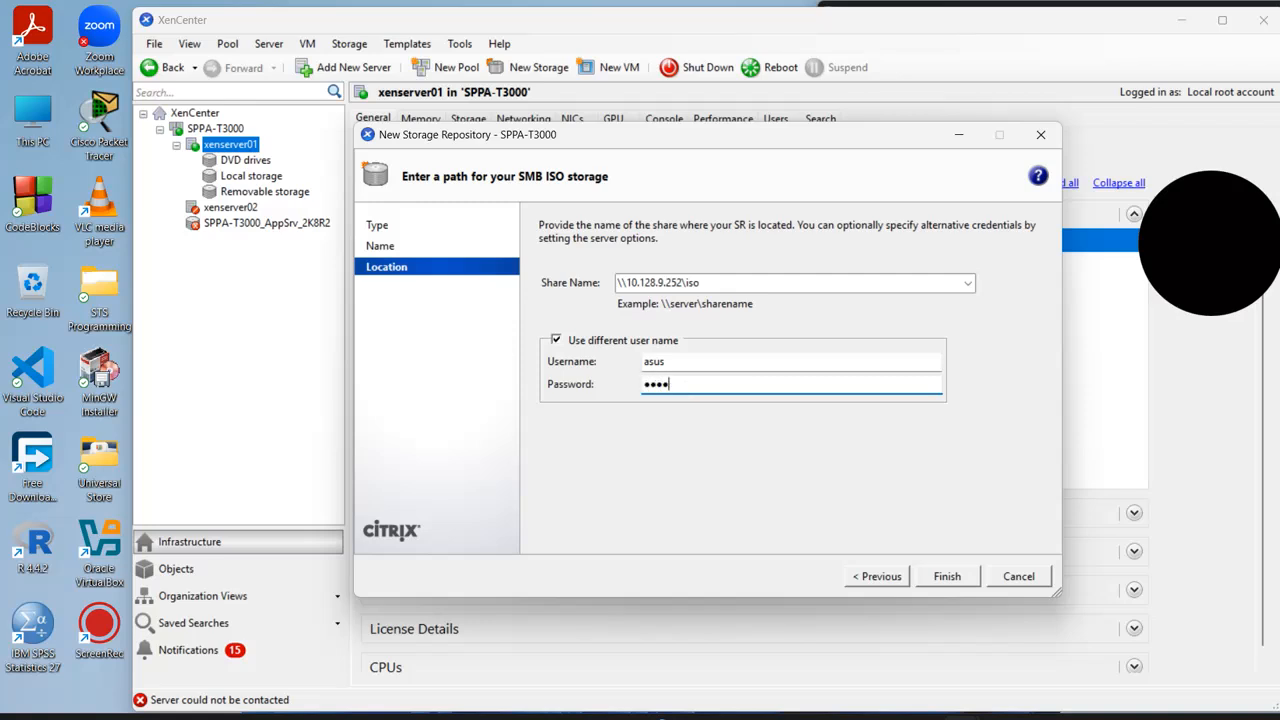
pyautogui.click(947, 577)
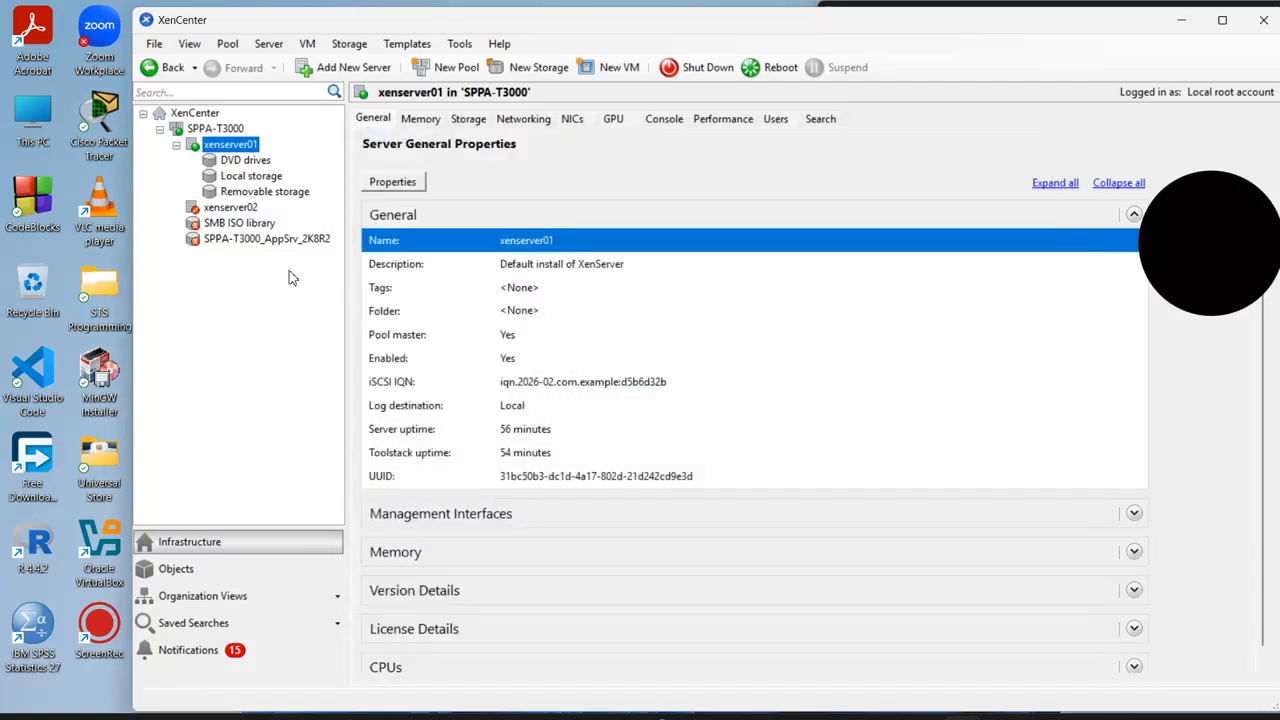
# - Examine the general properties of SPPA-T3000_AppSrv_2K8R2 and SMB ISO library, and the disks stored in SMB ISO library
pyautogui.click(240, 244)
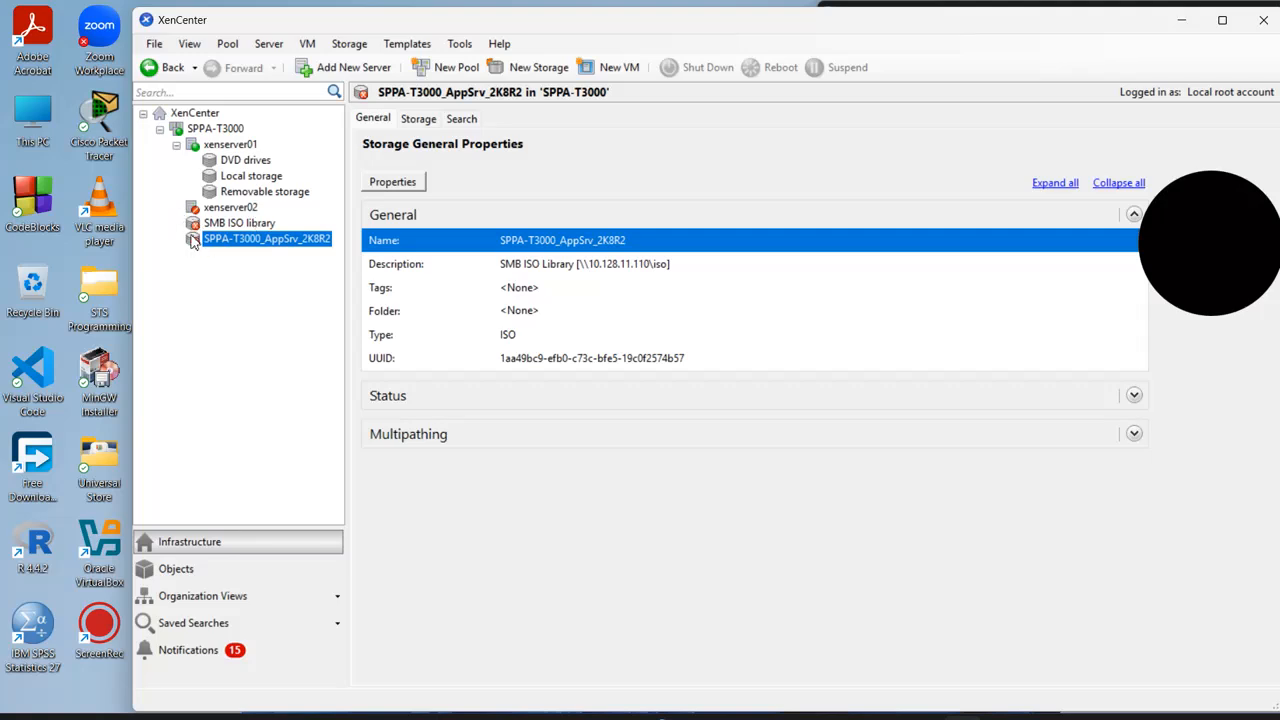
pyautogui.click(206, 226)
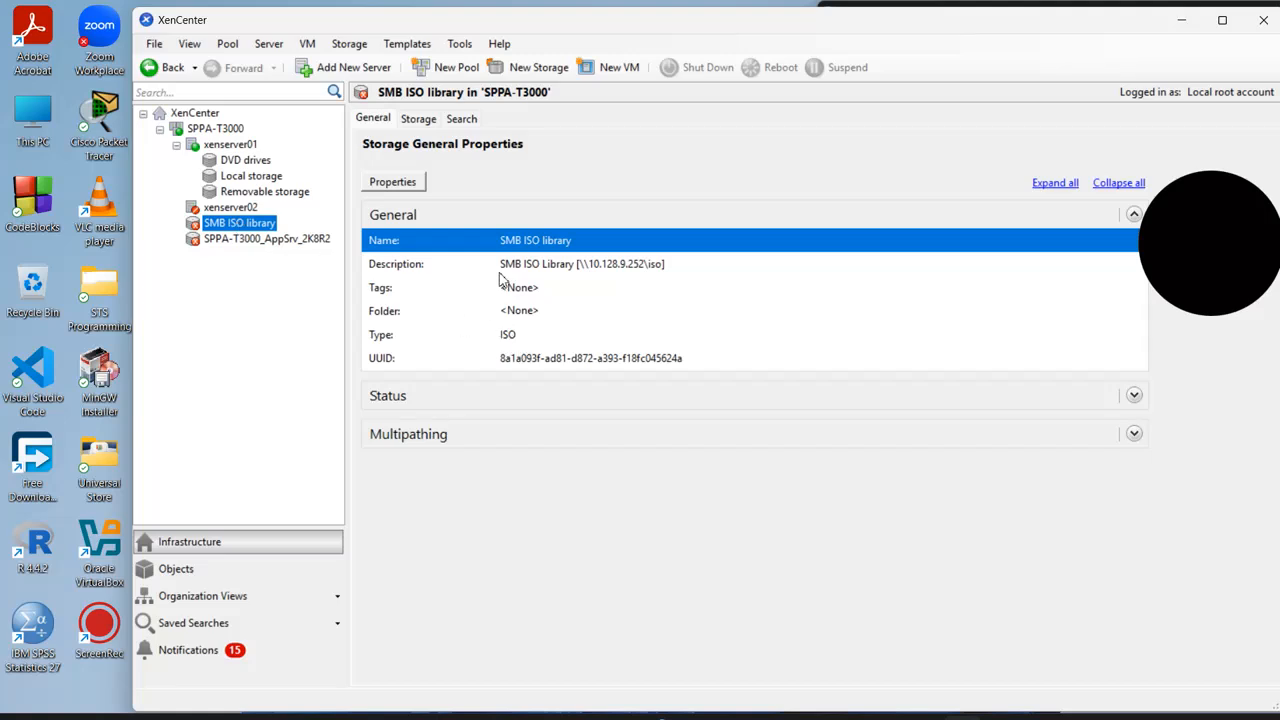
pyautogui.click(510, 270)
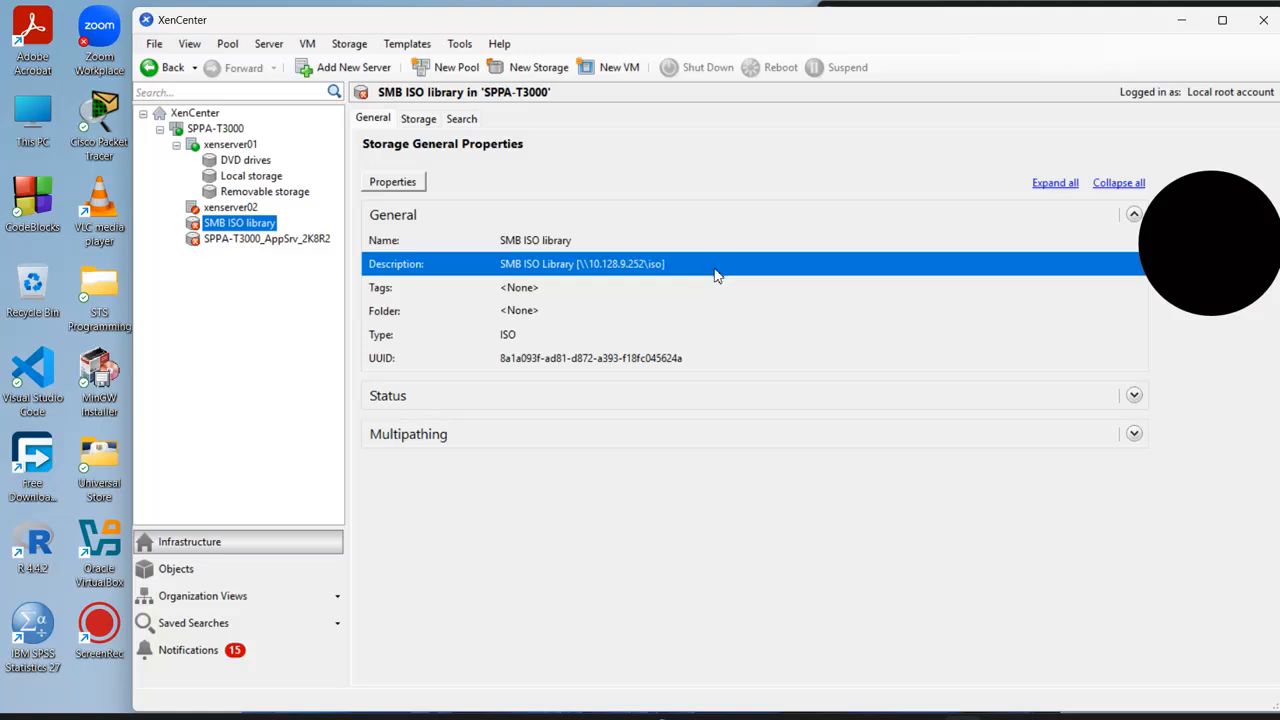
pyautogui.click(533, 246)
pyautogui.click(420, 119)
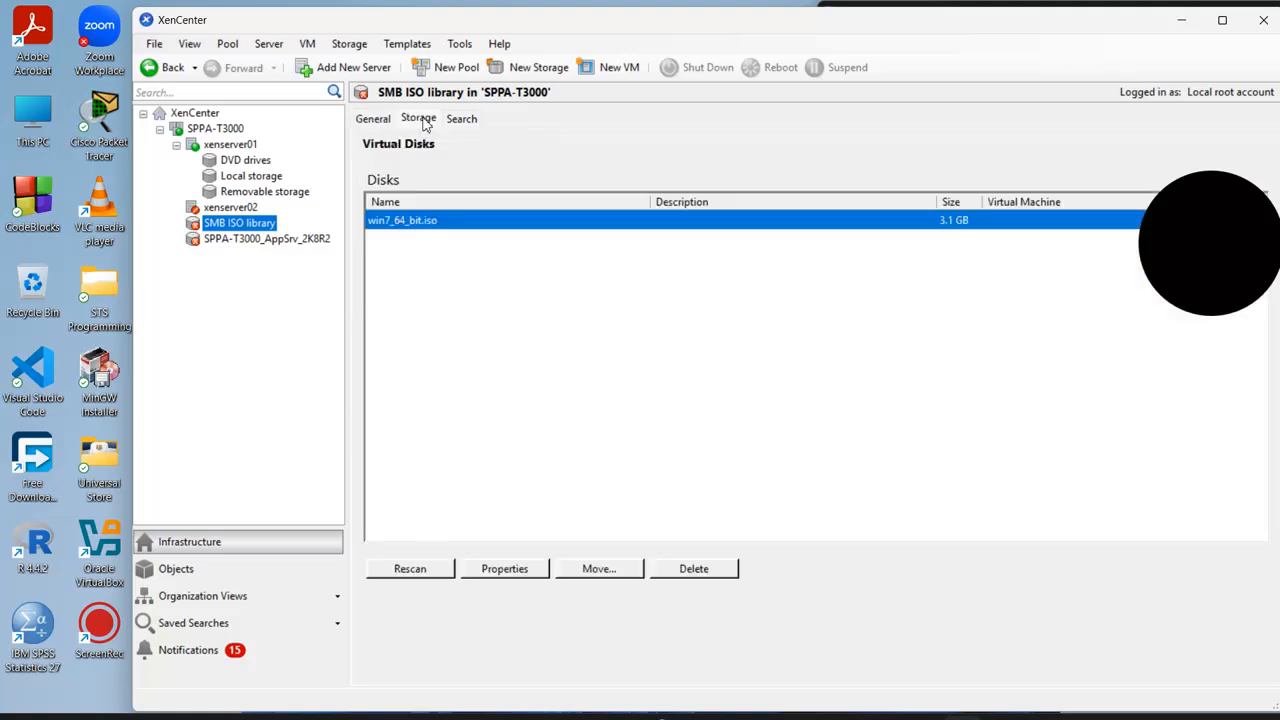
pyautogui.moveTo(1186, 249); pyautogui.dragTo(1171, 462)
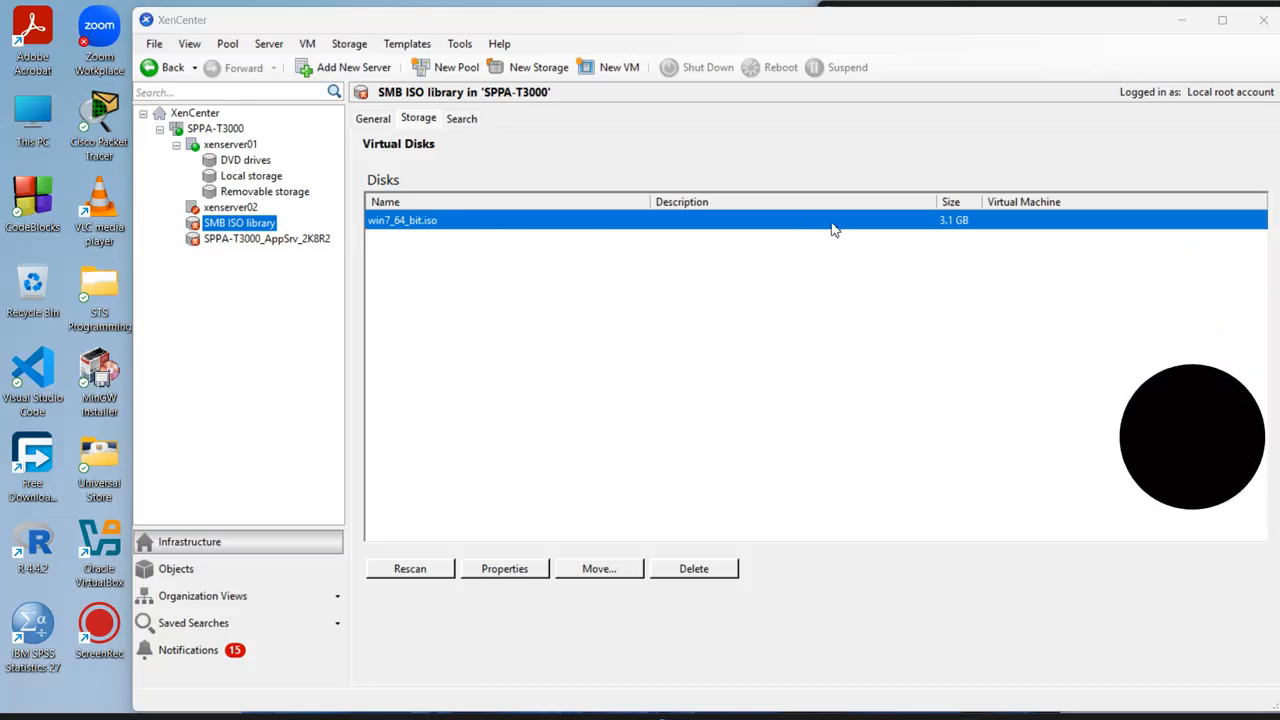
pyautogui.click(374, 120)
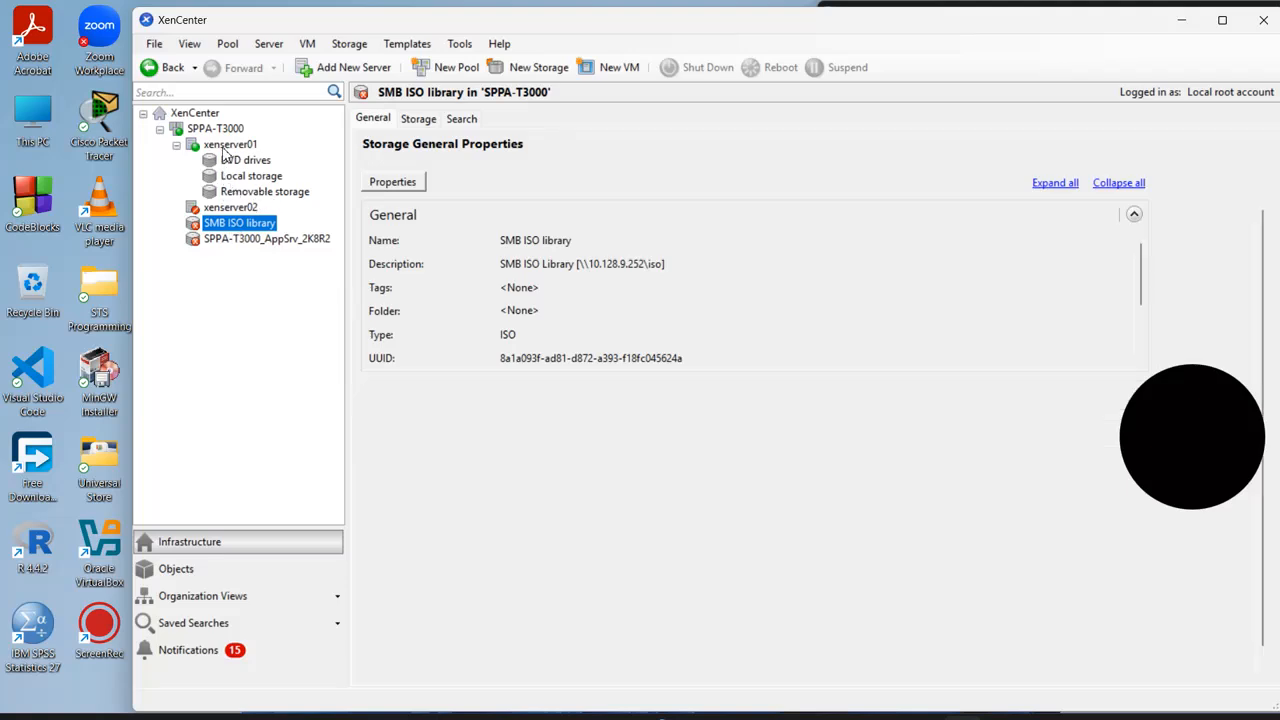
# - Start a new VM on xenserver01 using the Windows 7 (64-bit) template
pyautogui.click(228, 145)
pyautogui.rightClick(225, 152)
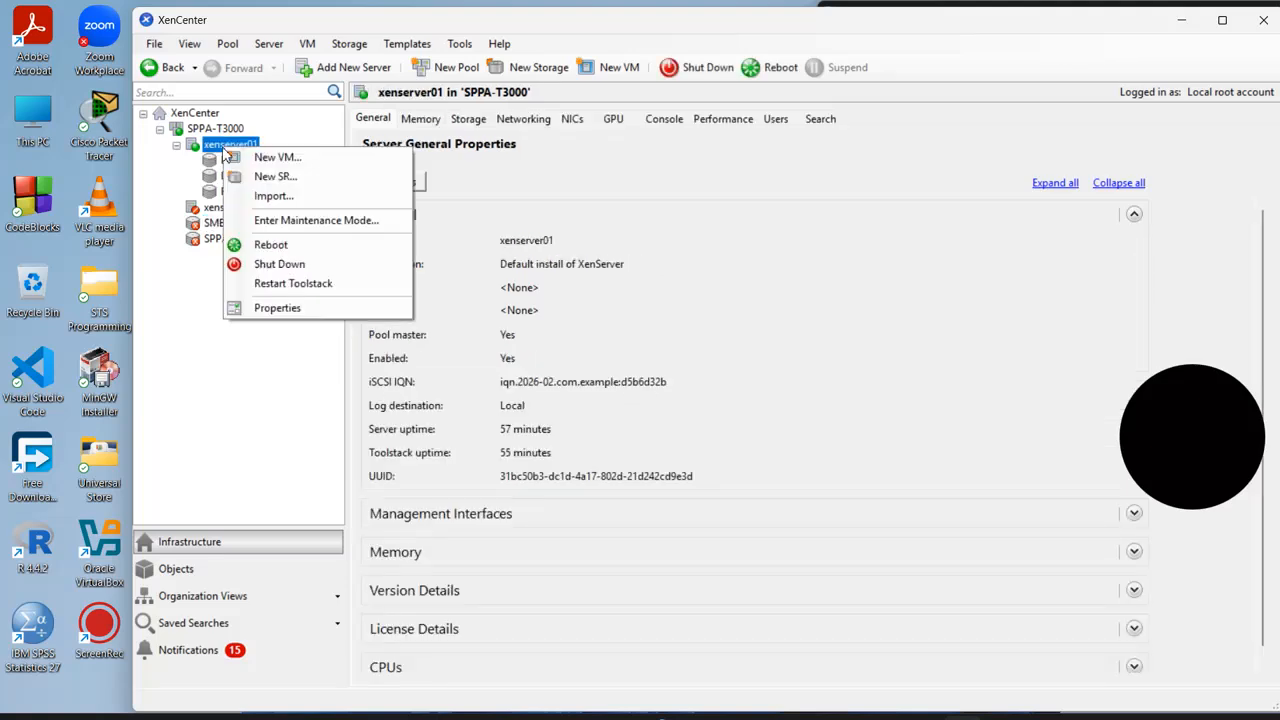
pyautogui.click(286, 160)
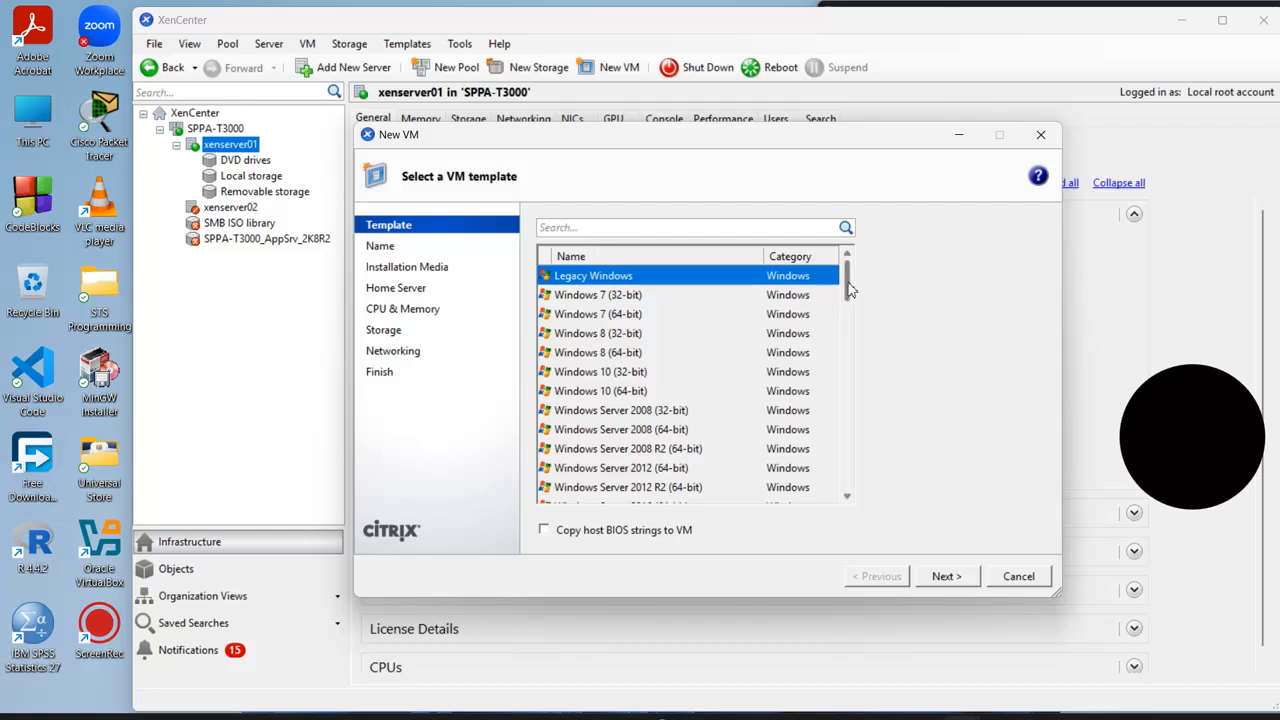
pyautogui.moveTo(849, 291)
pyautogui.mouseDown()
pyautogui.moveTo(850, 309)
pyautogui.moveTo(849, 293)
pyautogui.mouseUp()
pyautogui.click(592, 297)
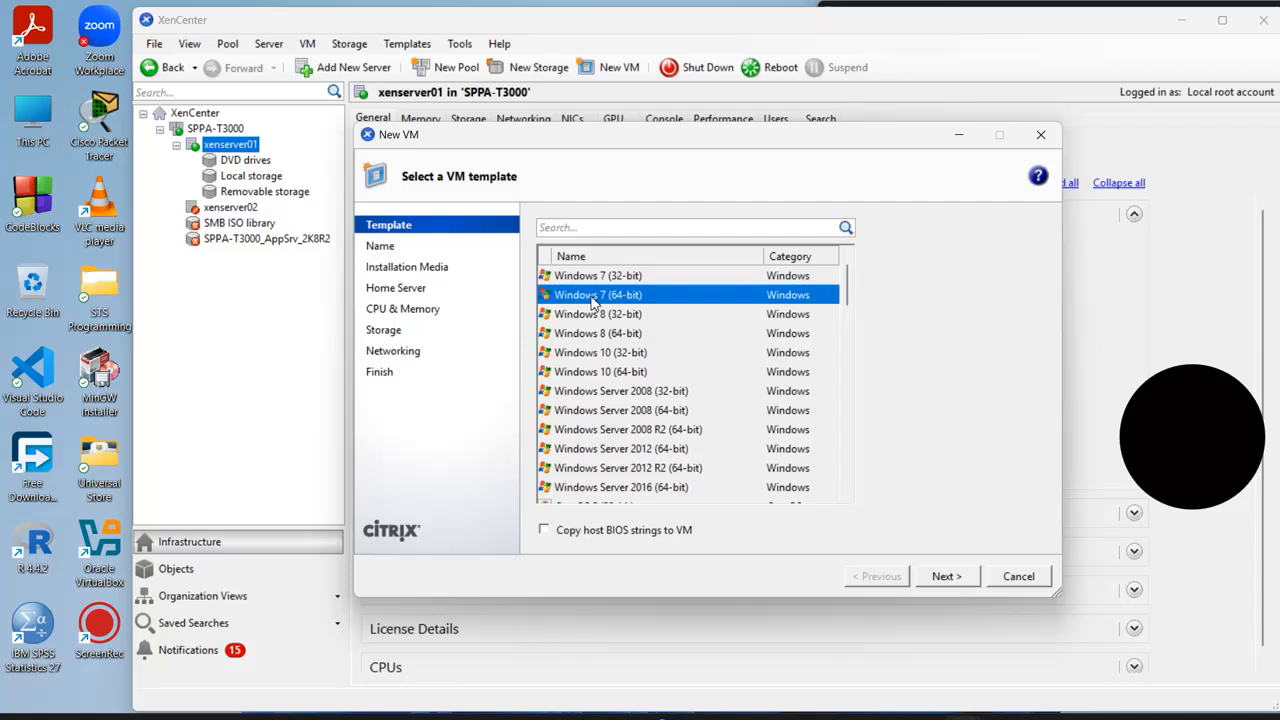
pyautogui.click(948, 580)
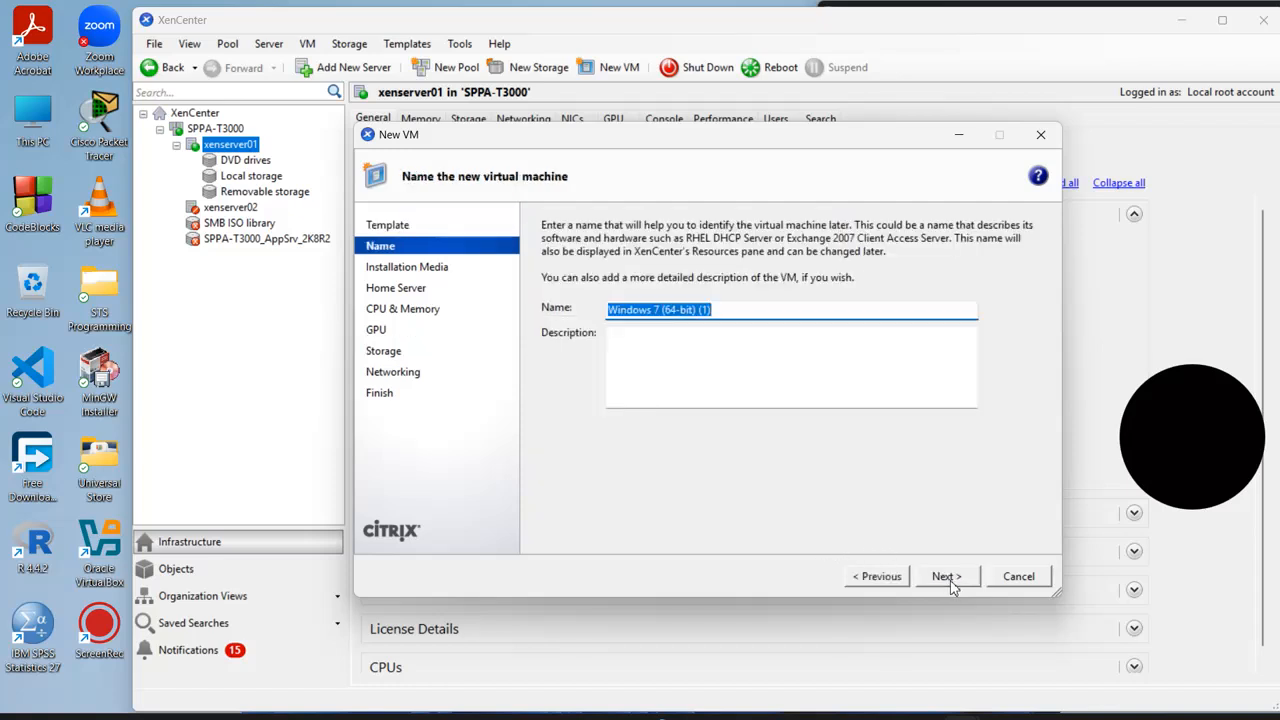
# - Name the VM Windows 7_64 and choose win7_64_bit.iso from the SMB ISO library as its installation media
pyautogui.click(735, 316)
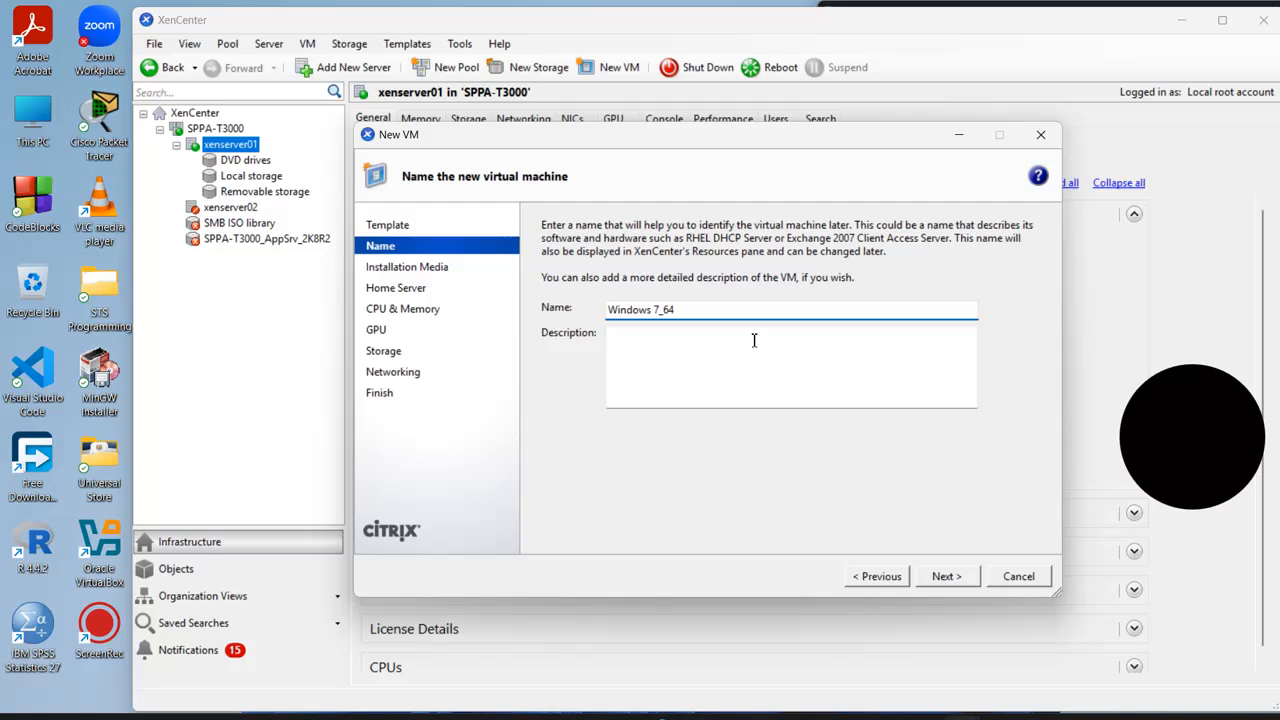
pyautogui.click(951, 578)
pyautogui.click(884, 291)
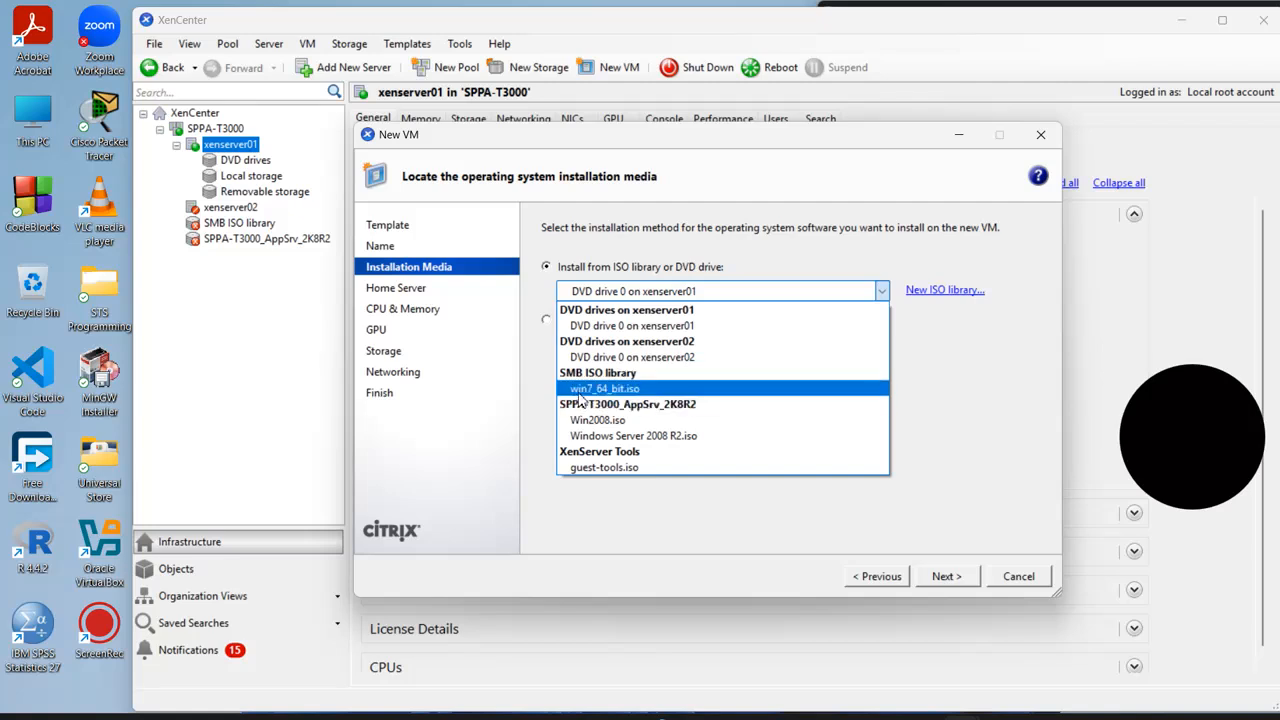
pyautogui.click(634, 391)
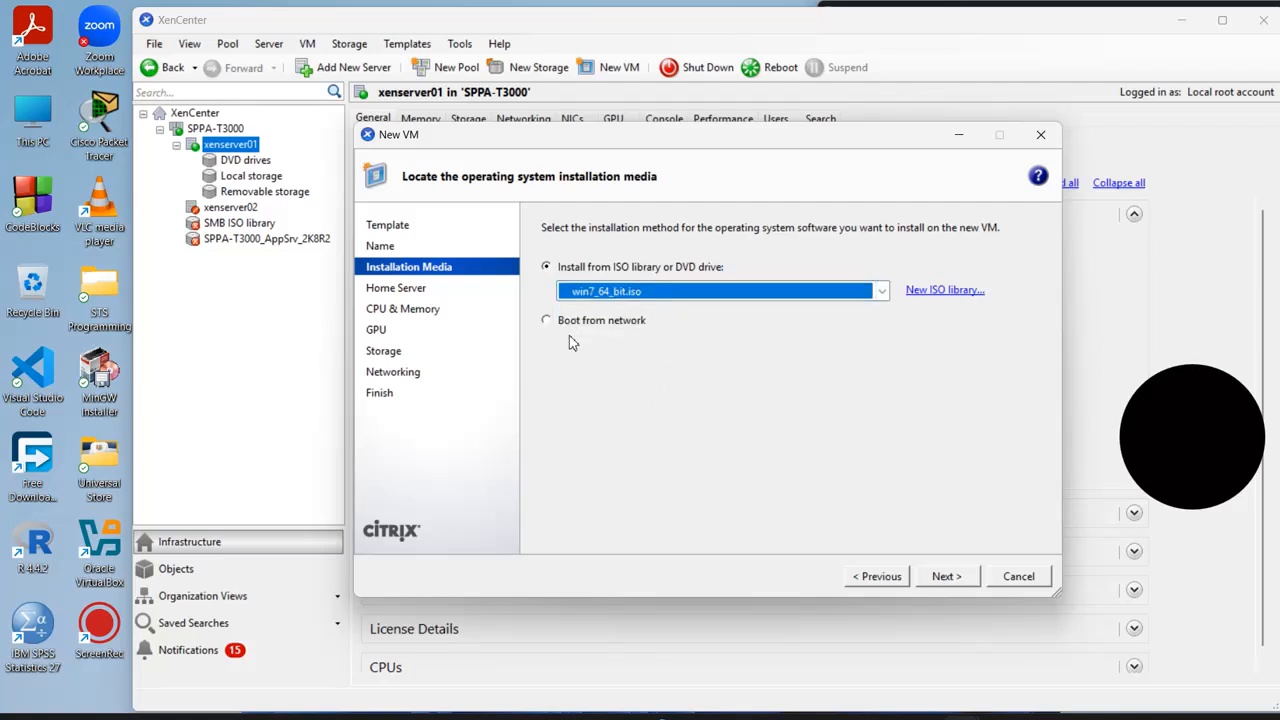
pyautogui.click(947, 577)
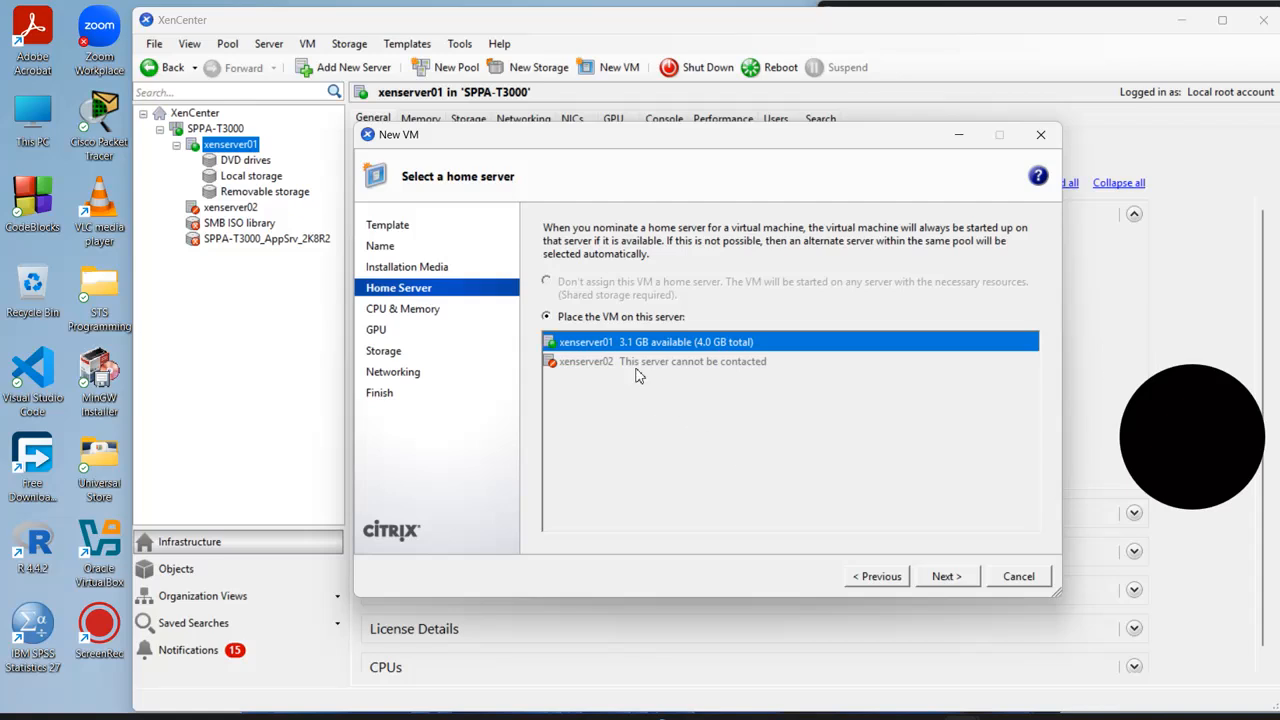
# - Place the VM on home server xenserver01 and set its number of vCPUs to 2
pyautogui.click(945, 577)
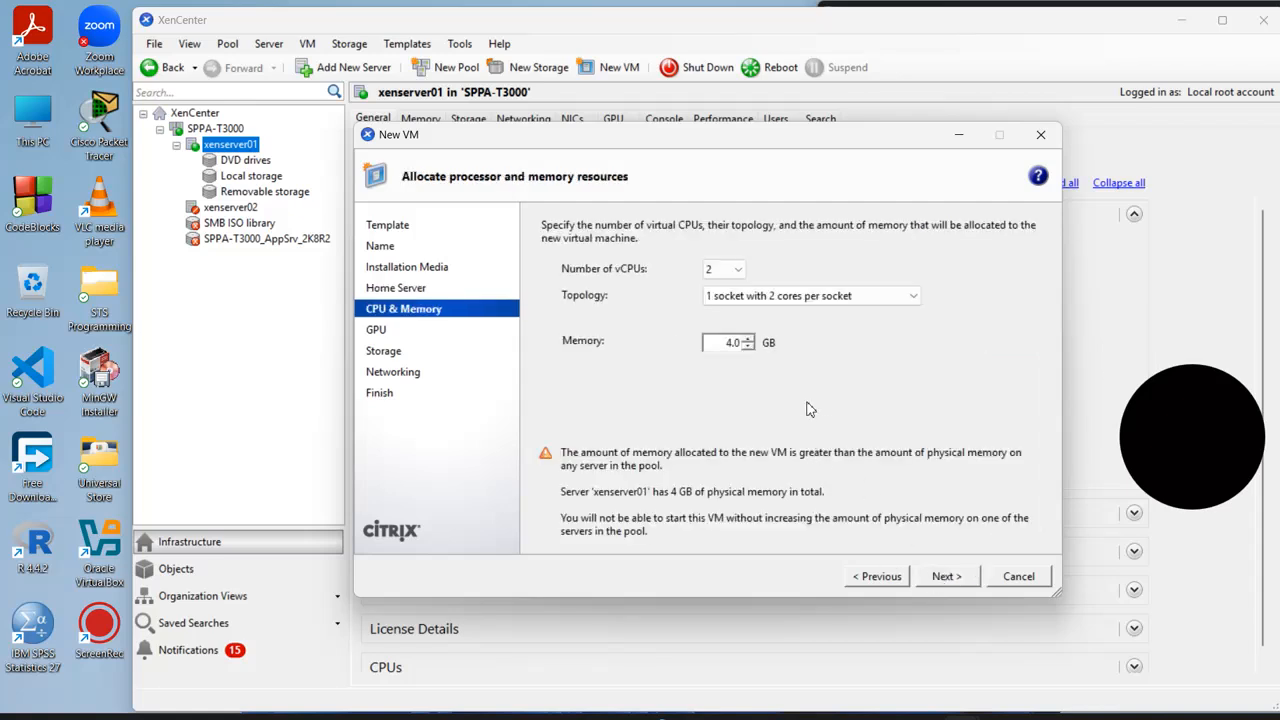
pyautogui.click(737, 270)
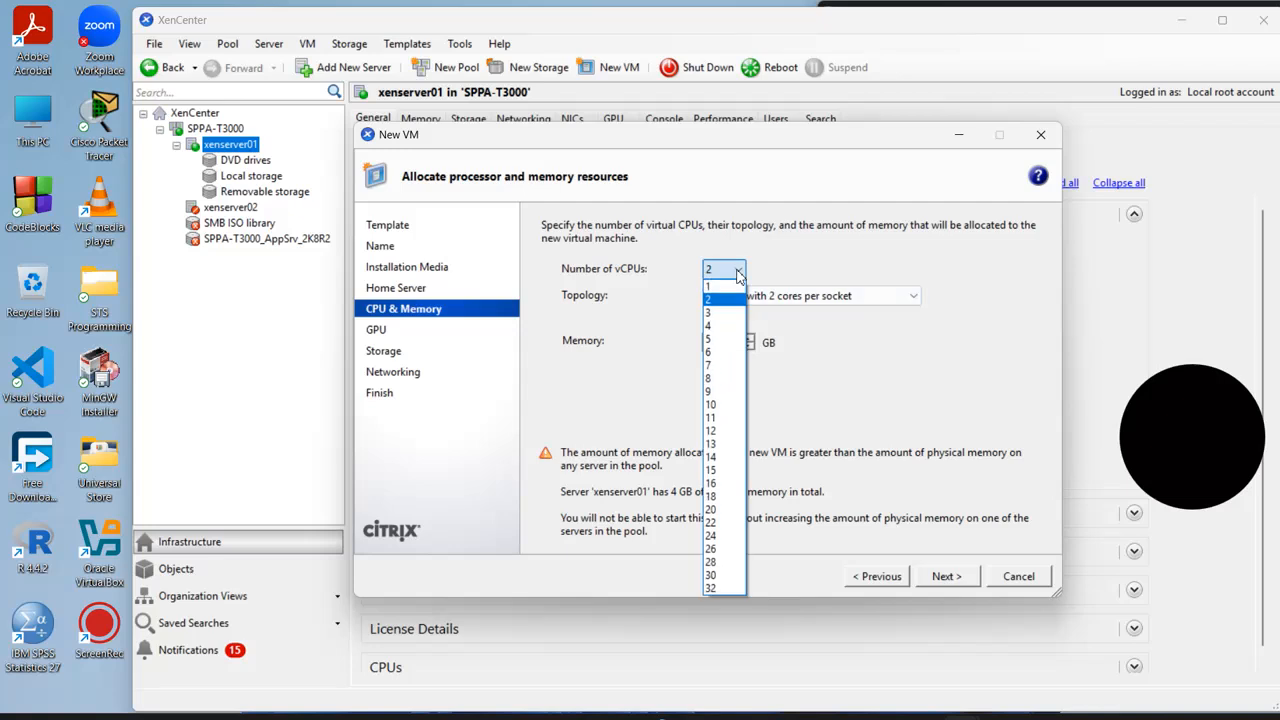
pyautogui.click(737, 274)
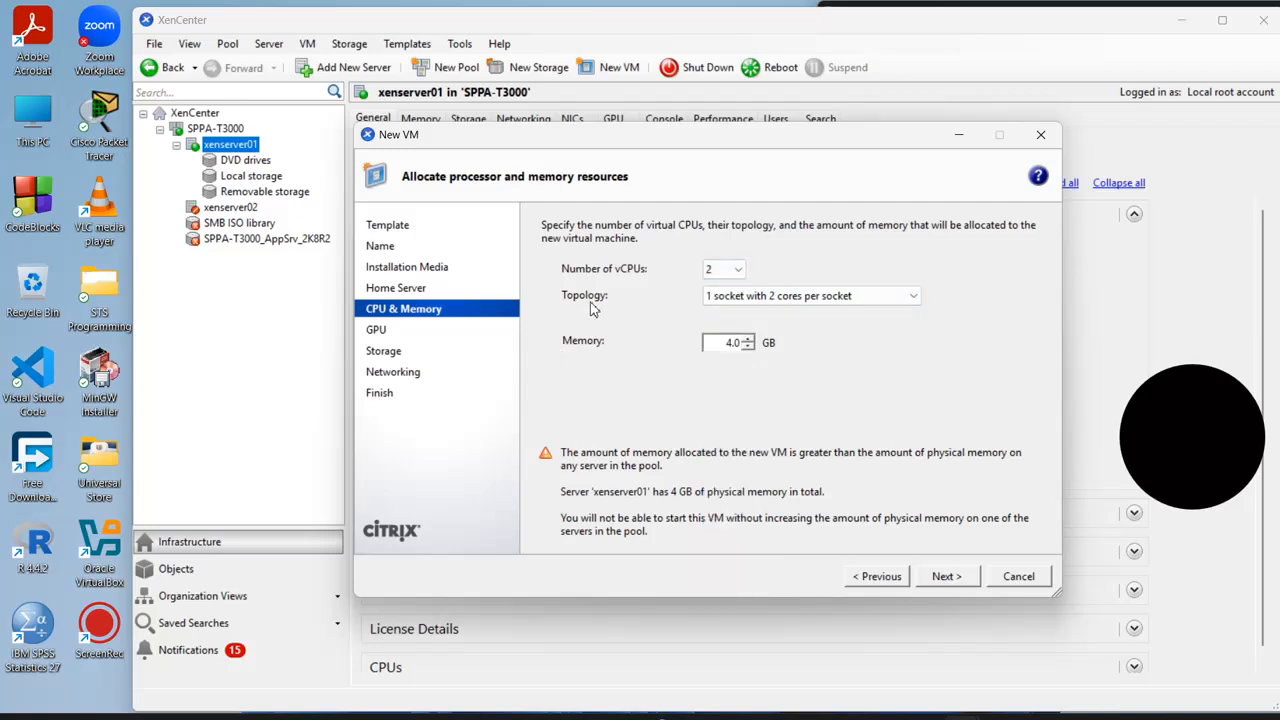
# - Set the VM's topology to 2 sockets with 1 core per socket and its memory to 2 GB, leaving the GPU unassigned
pyautogui.click(913, 302)
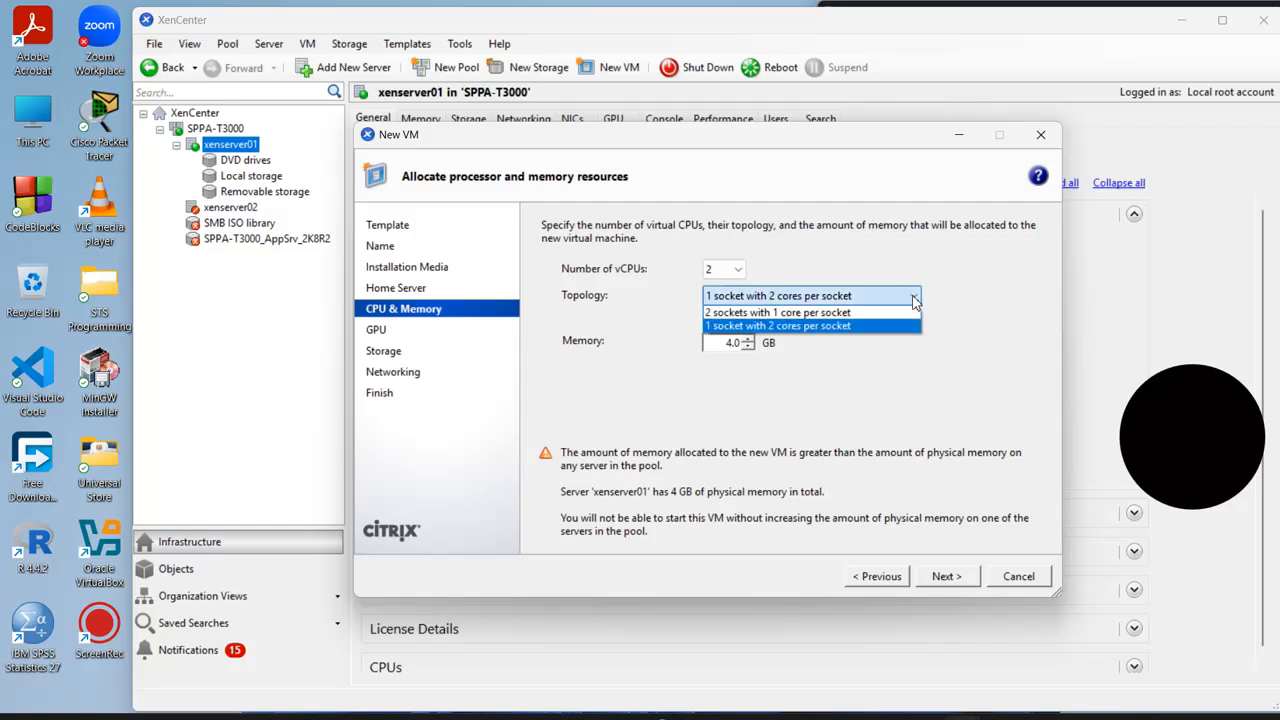
pyautogui.click(884, 314)
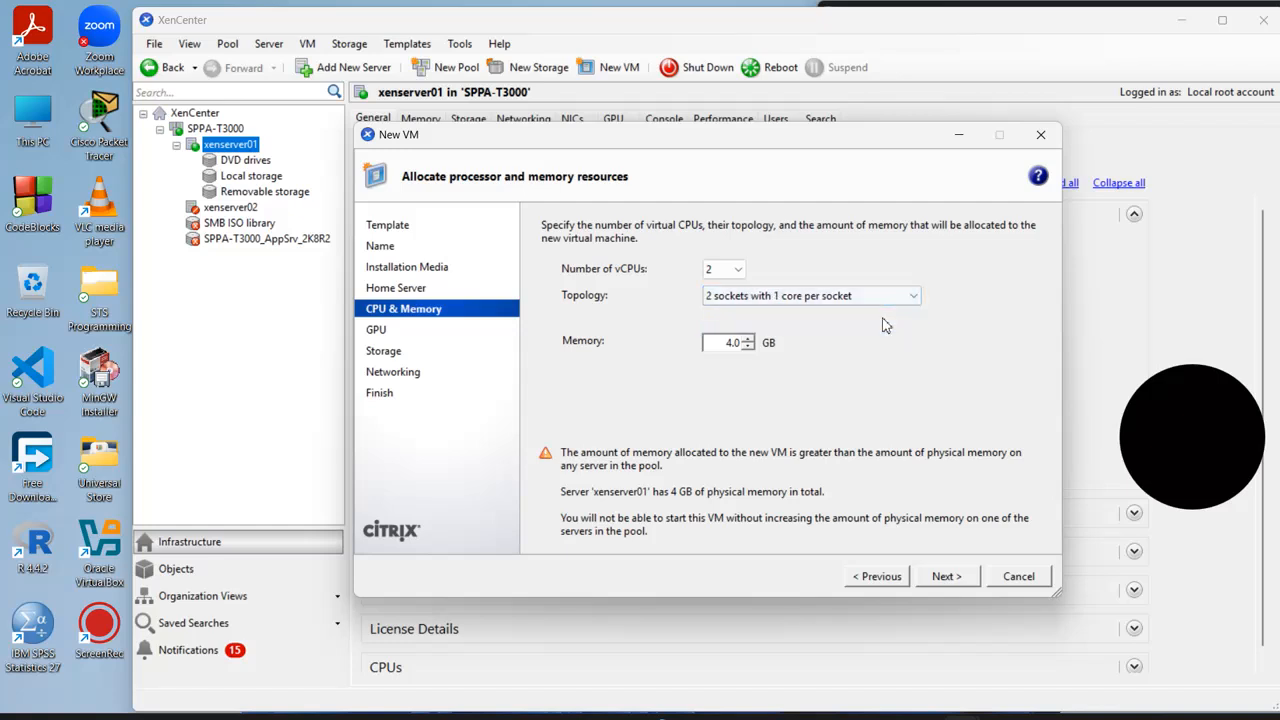
pyautogui.click(748, 346)
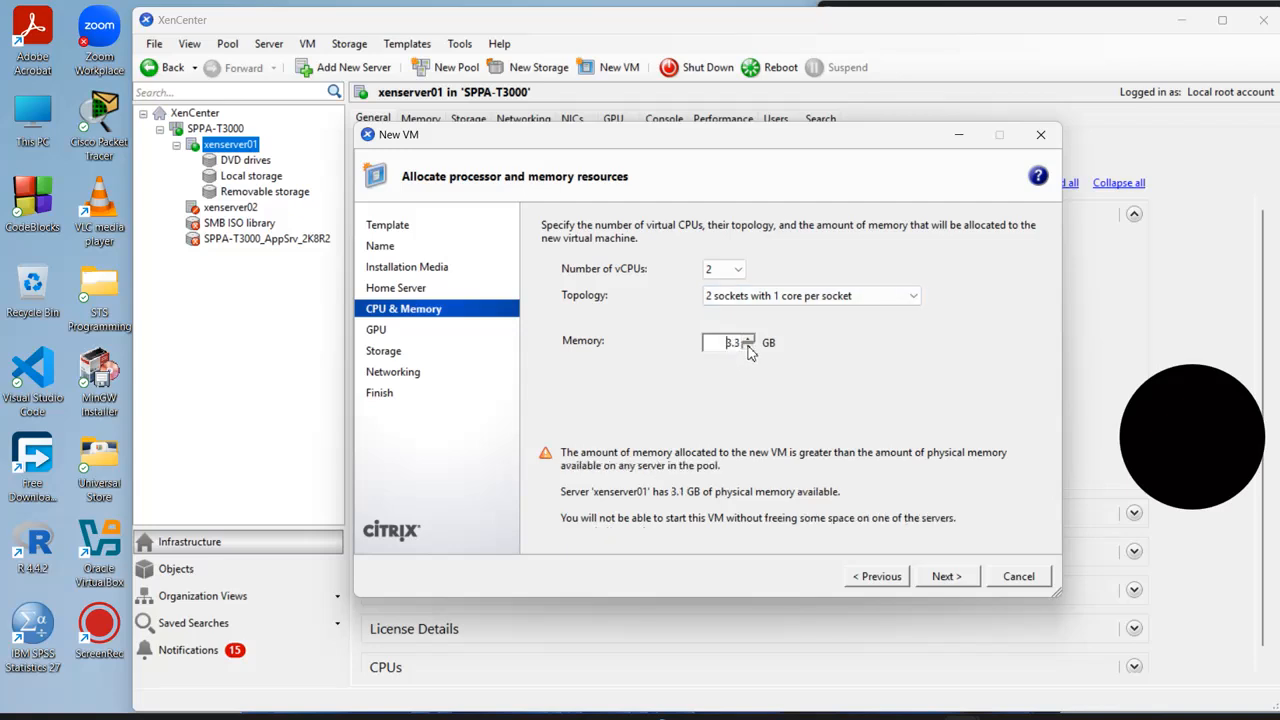
pyautogui.click(748, 346)
pyautogui.click(748, 346)
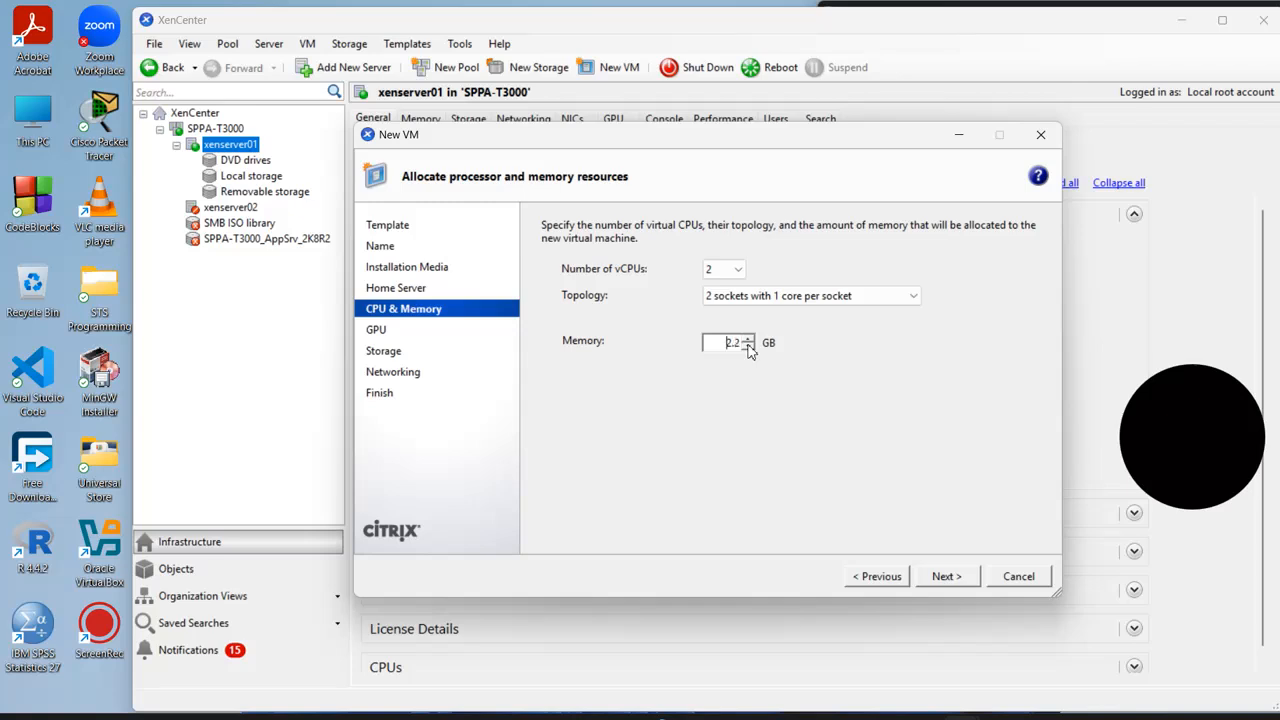
pyautogui.click(948, 580)
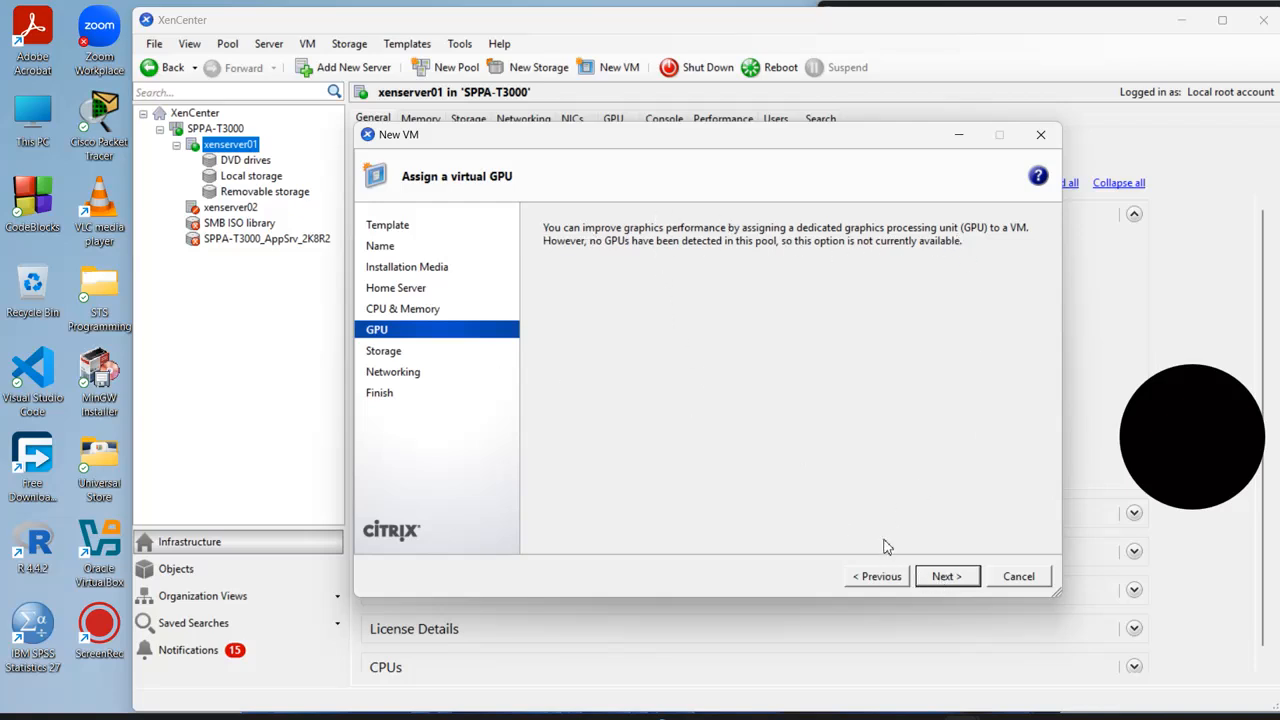
pyautogui.click(955, 577)
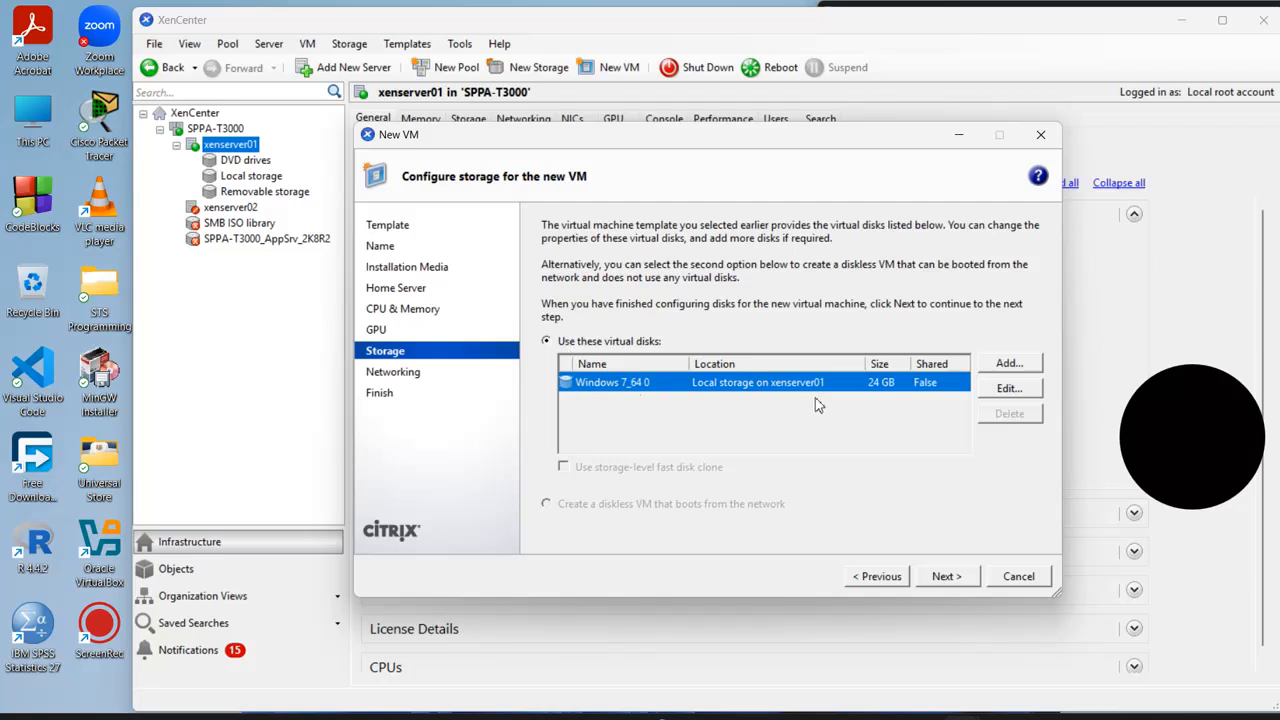
# - Review the Windows 7_64 0 virtual disk and accept it with a size of 24 GB on xenserver01's local storage
pyautogui.click(1009, 388)
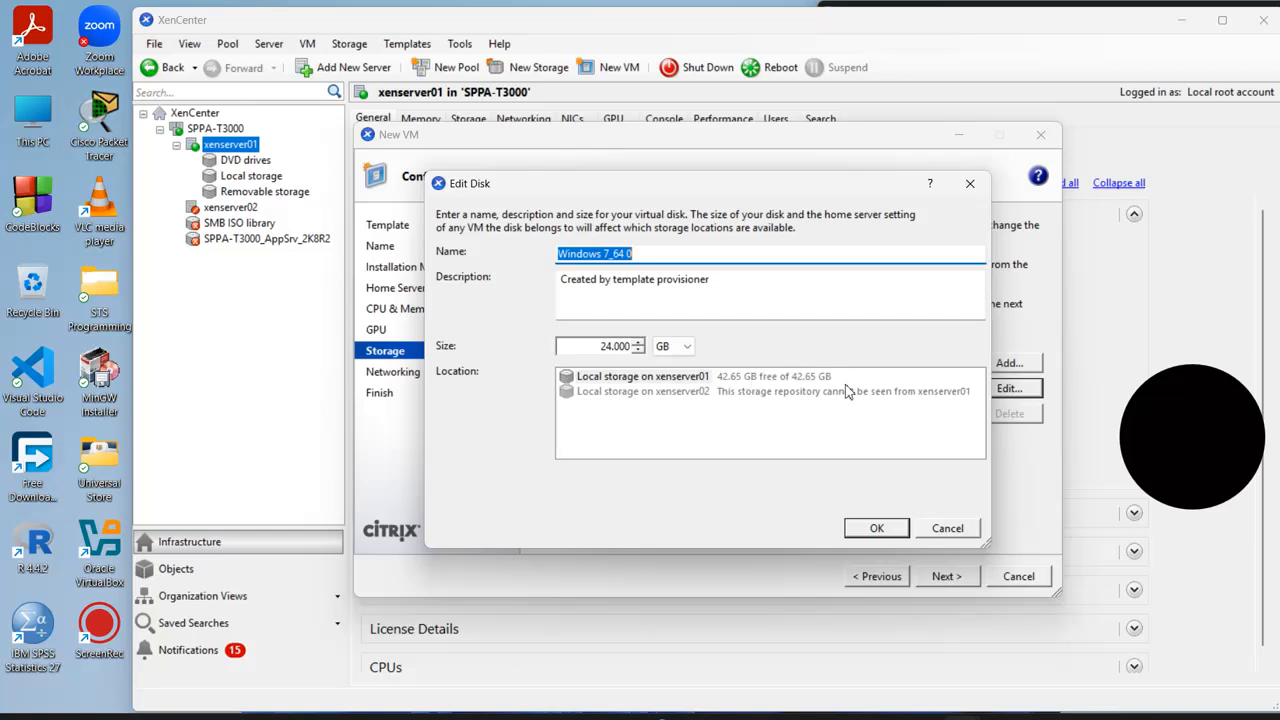
pyautogui.click(638, 351)
pyautogui.click(638, 342)
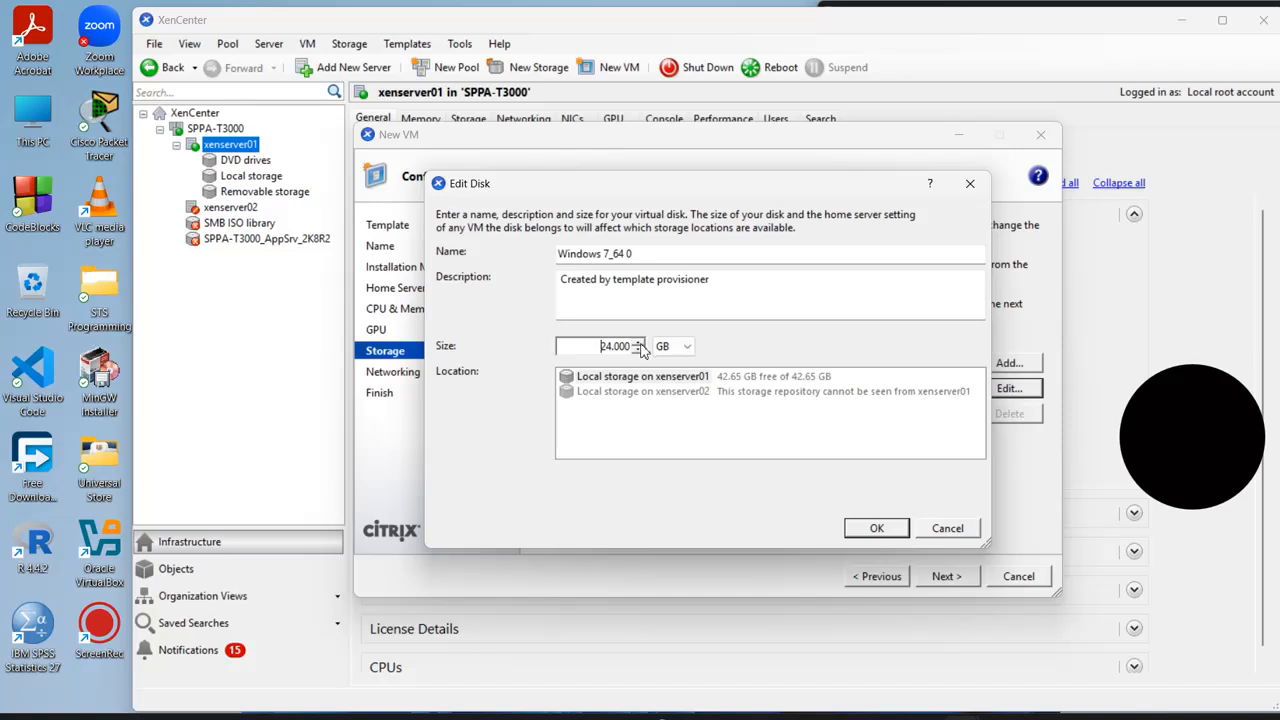
pyautogui.click(877, 530)
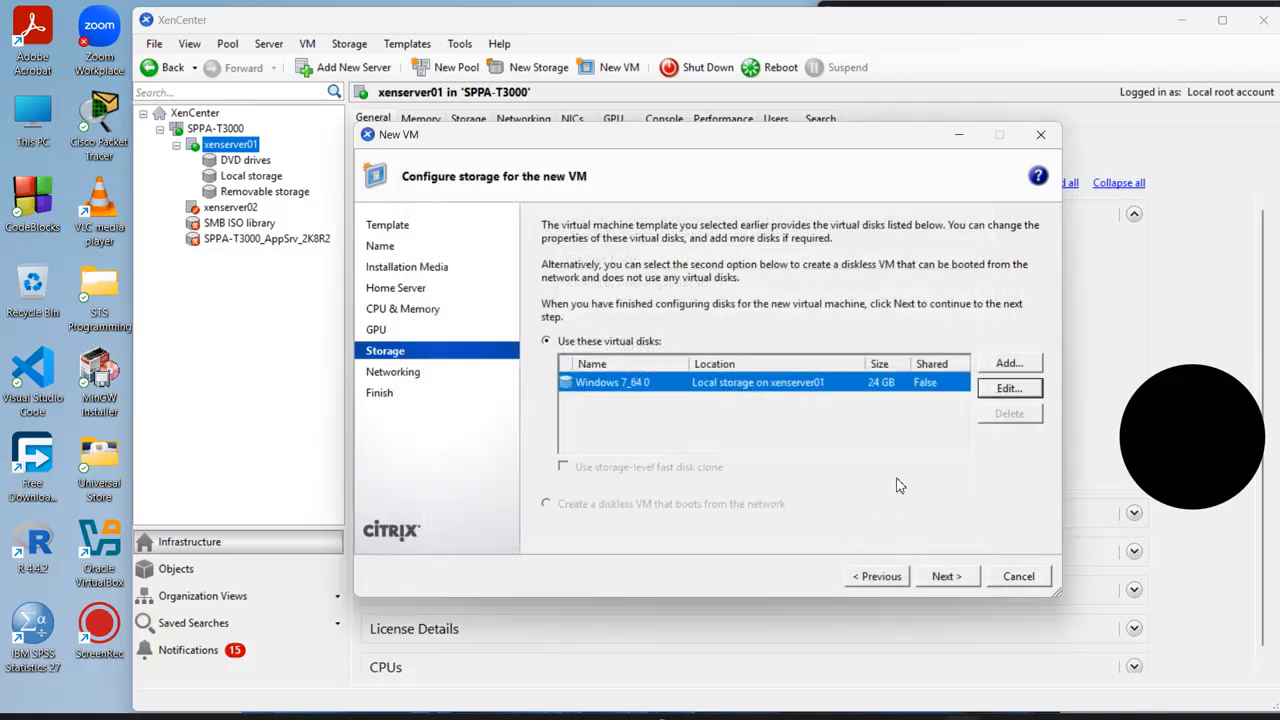
pyautogui.click(945, 578)
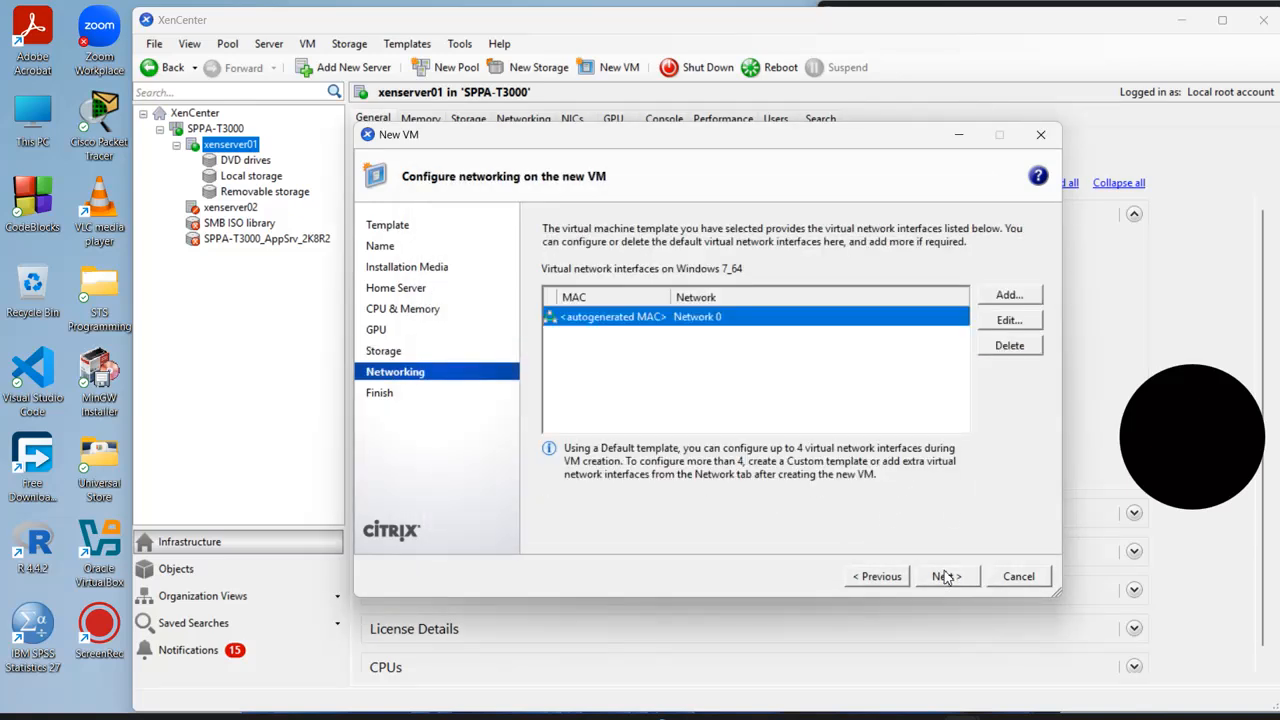
# - Review the virtual network interface and accept Network 0 with an auto-generated MAC address
pyautogui.click(1009, 320)
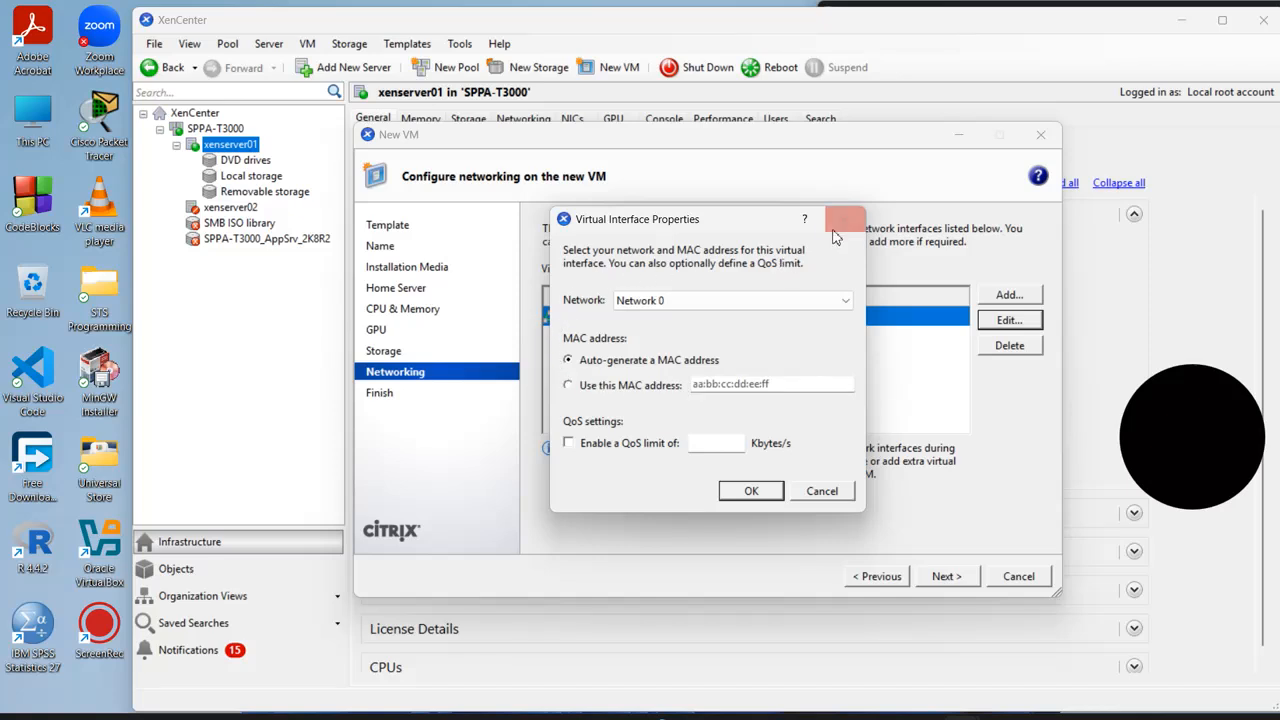
pyautogui.click(751, 491)
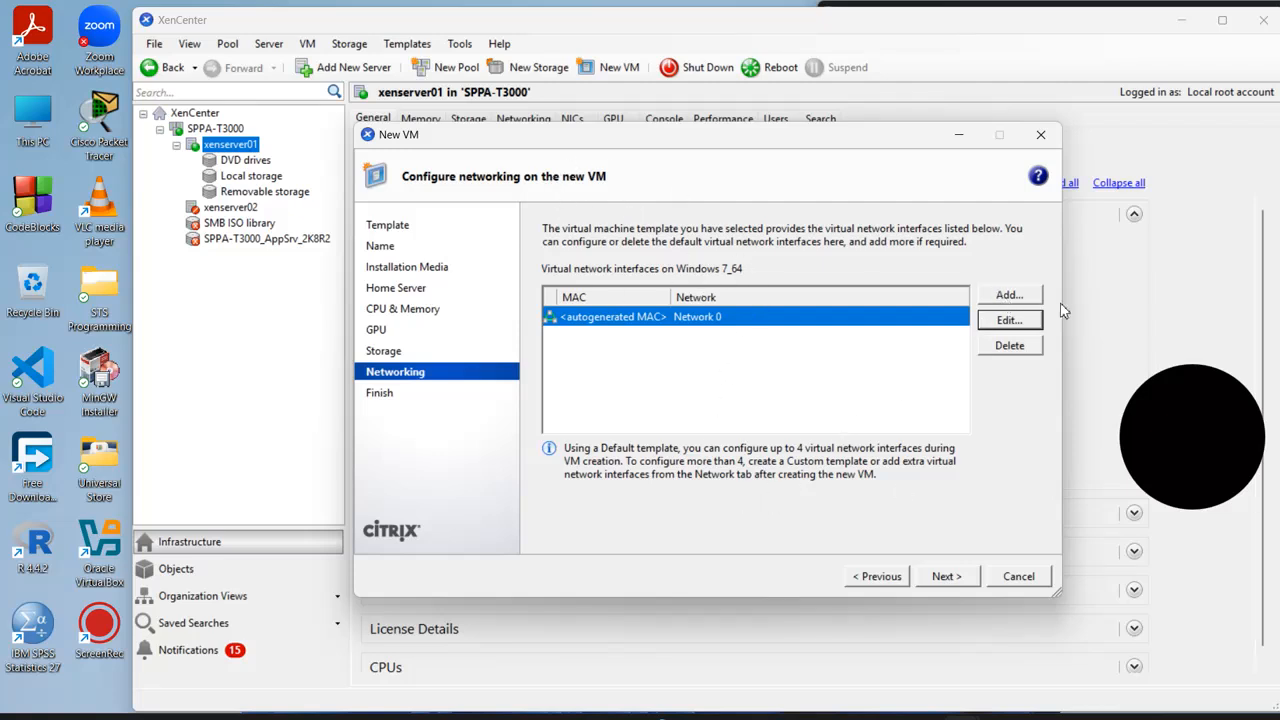
pyautogui.click(946, 577)
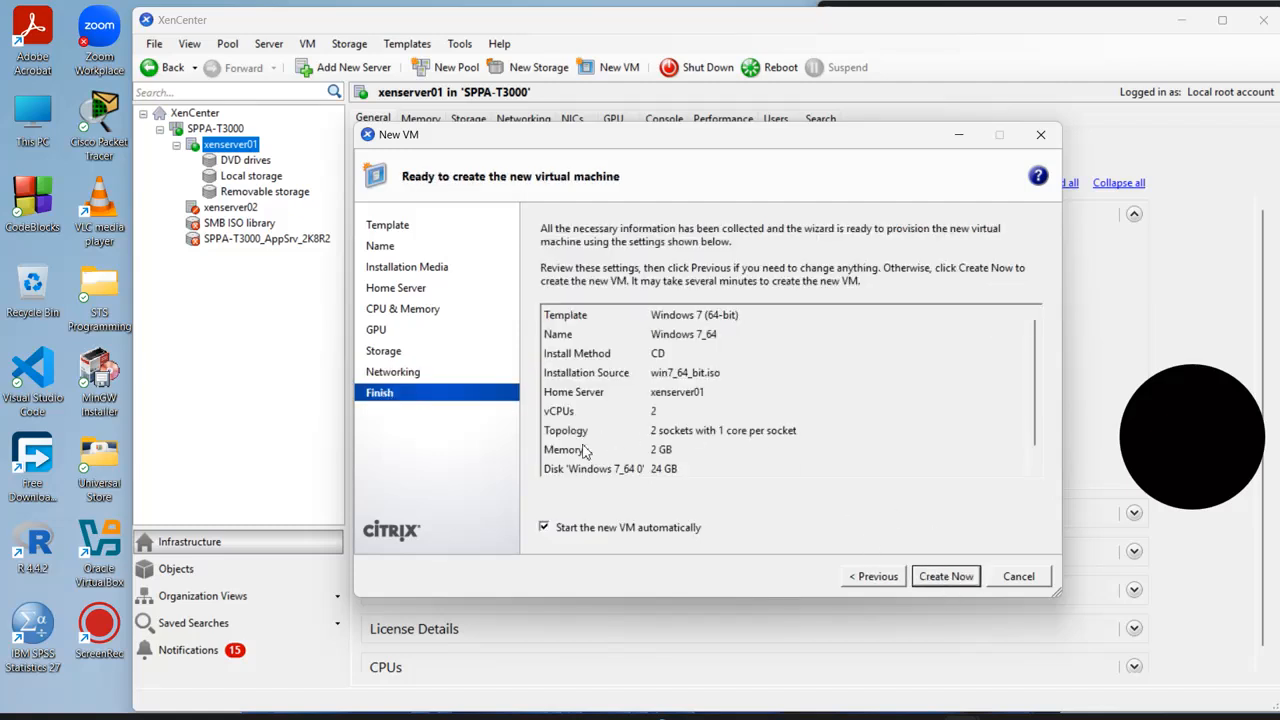
# - Review the VM settings summary, disable automatic starting of the new VM, and create it
pyautogui.scroll(-1, 775, 385)
pyautogui.scroll(1, 741, 427)
pyautogui.scroll(-1, 735, 427)
pyautogui.scroll(1, 737, 420)
pyautogui.scroll(-1, 785, 425)
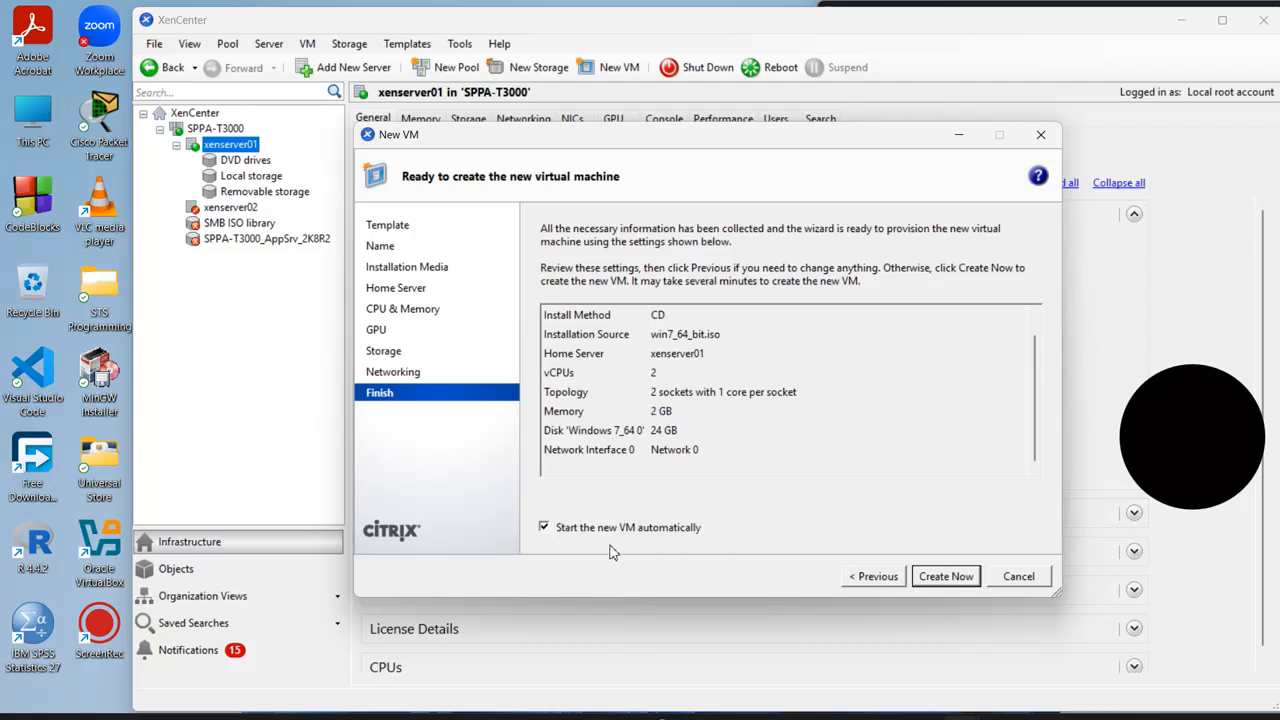
pyautogui.click(545, 528)
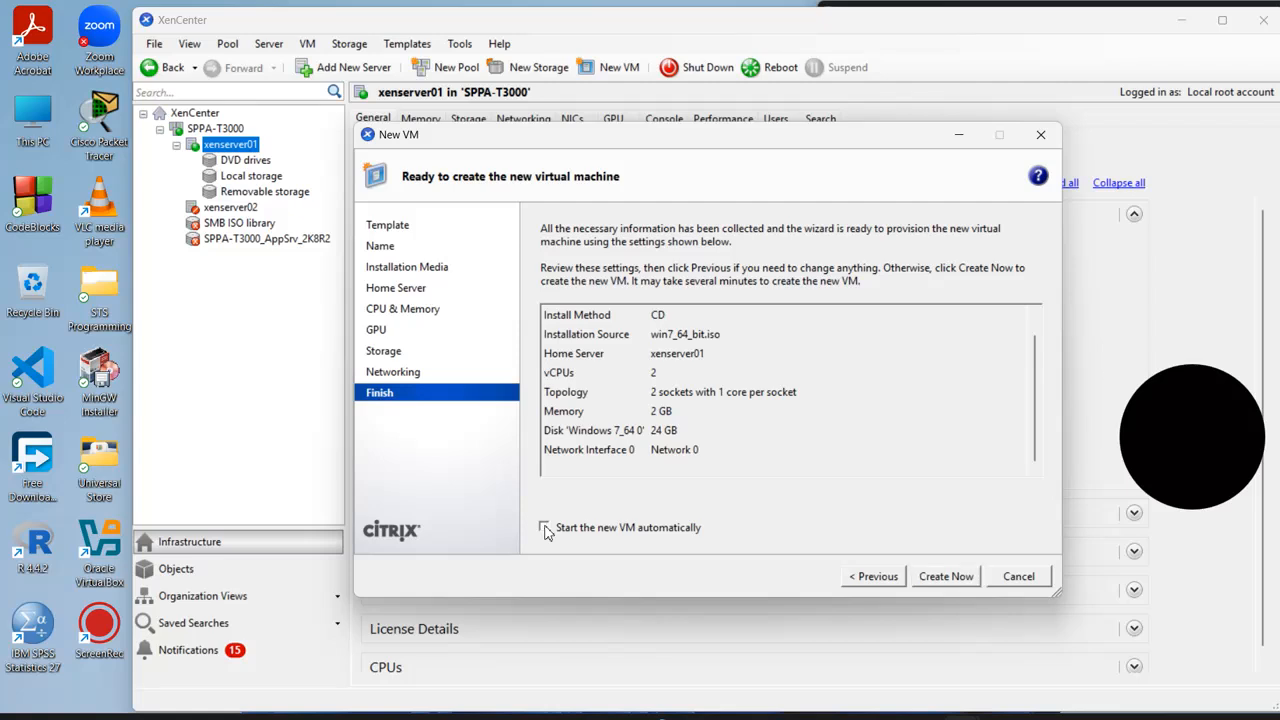
pyautogui.click(945, 577)
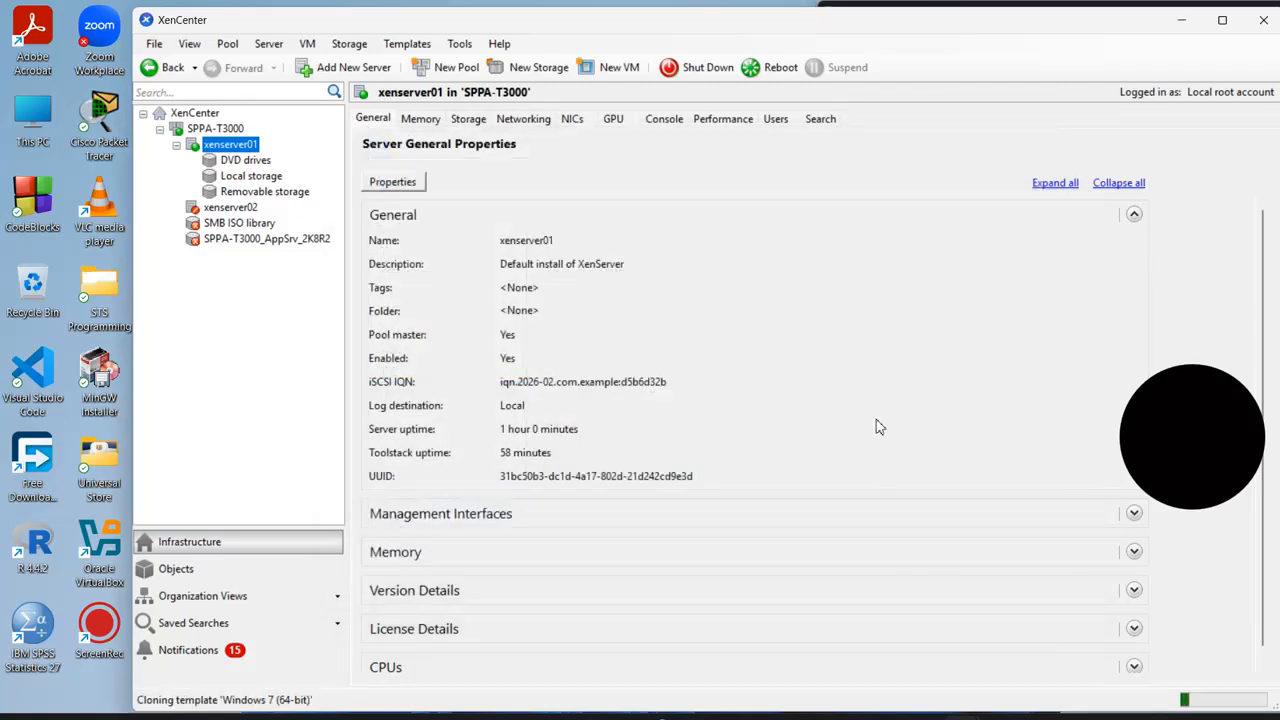
# - Start the Windows 7_64 VM on xenserver01, ignoring the offer to eject its ISO
pyautogui.moveTo(1074, 33); pyautogui.dragTo(1030, 30)
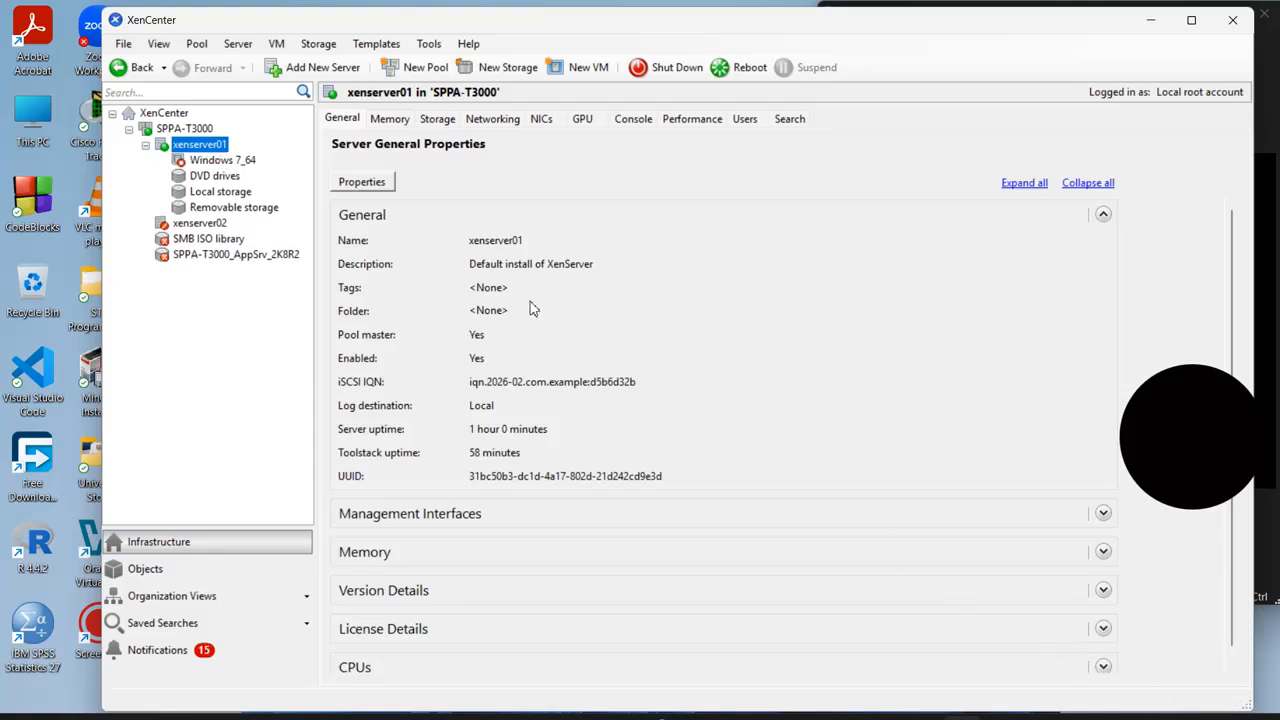
pyautogui.click(212, 163)
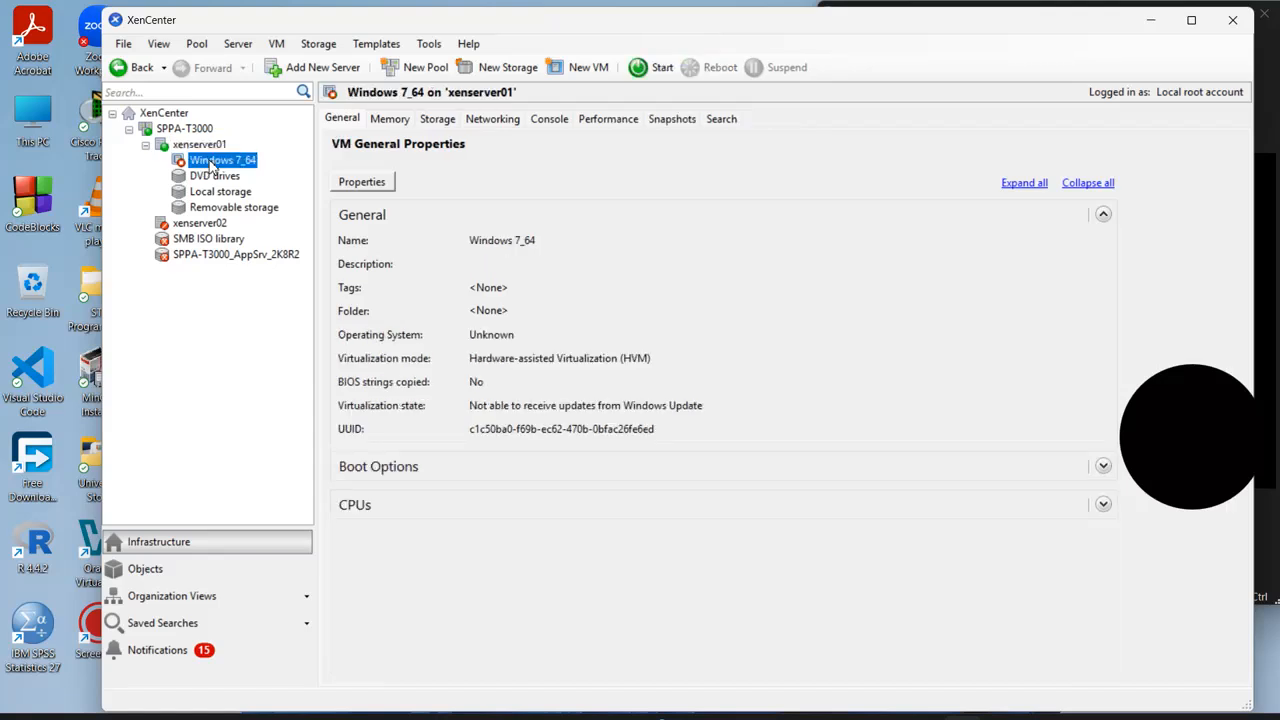
pyautogui.rightClick(214, 163)
pyautogui.click(250, 172)
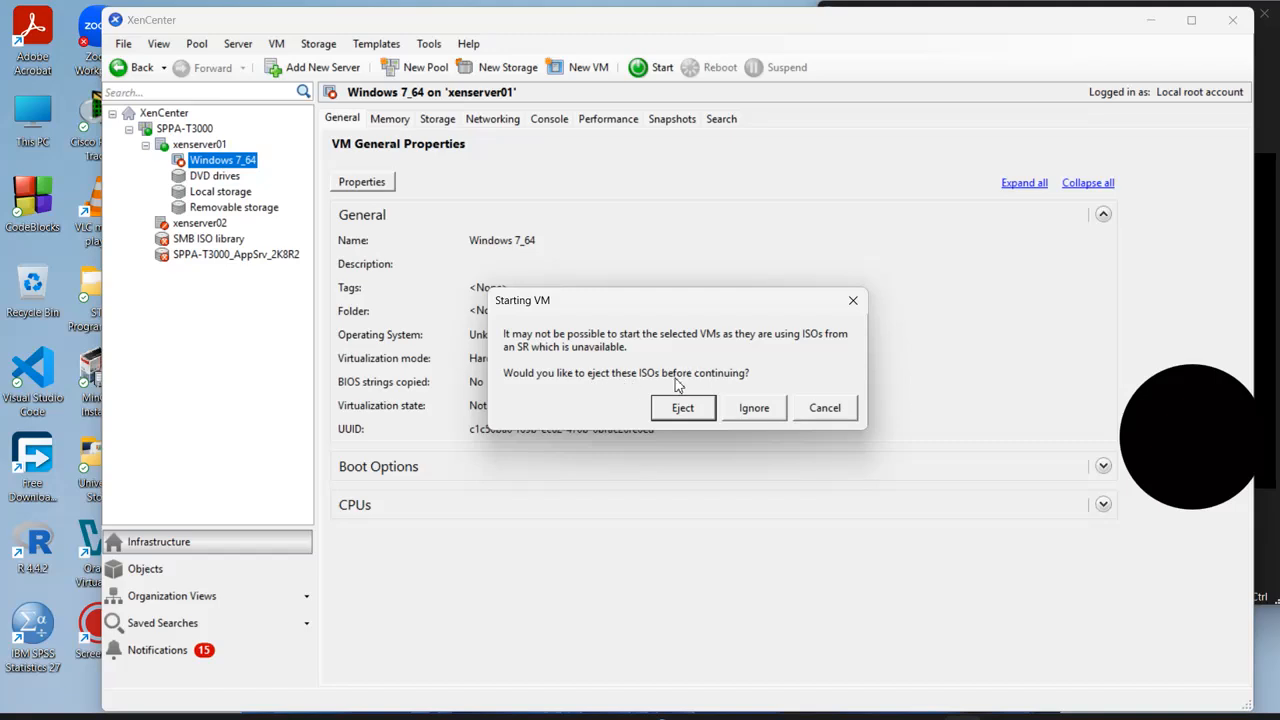
pyautogui.click(748, 410)
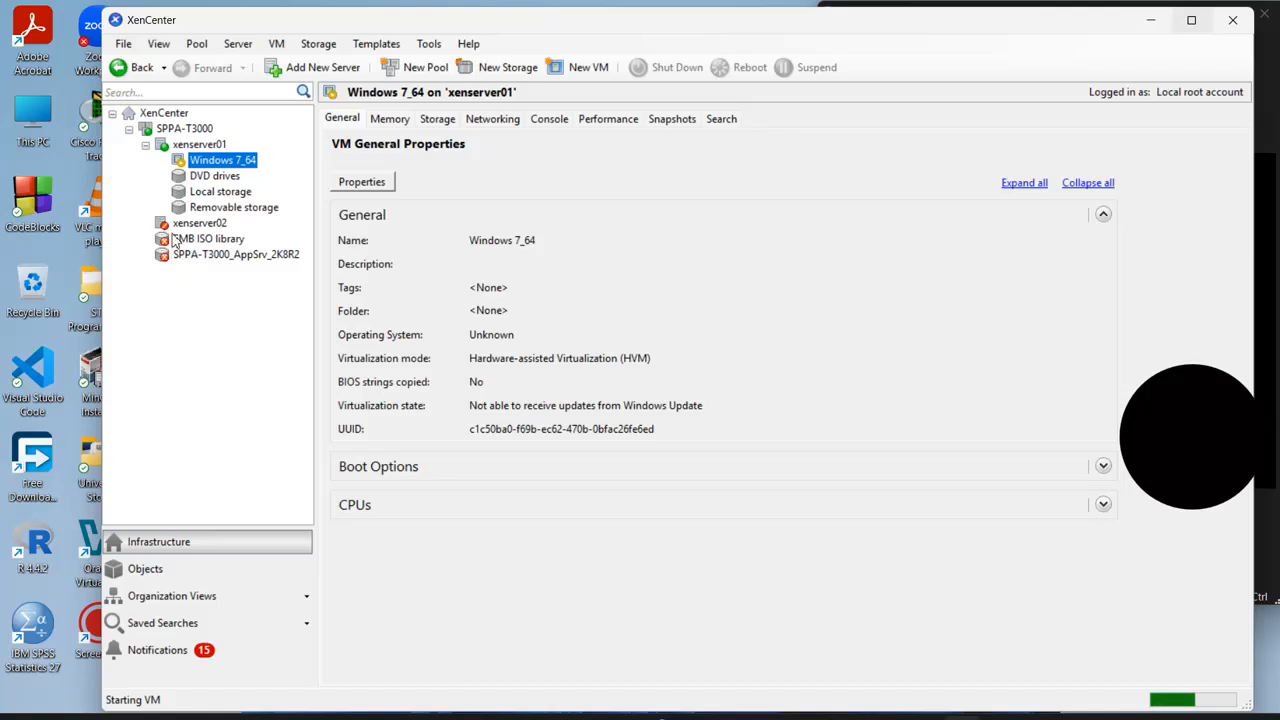
pyautogui.moveTo(1191, 28)
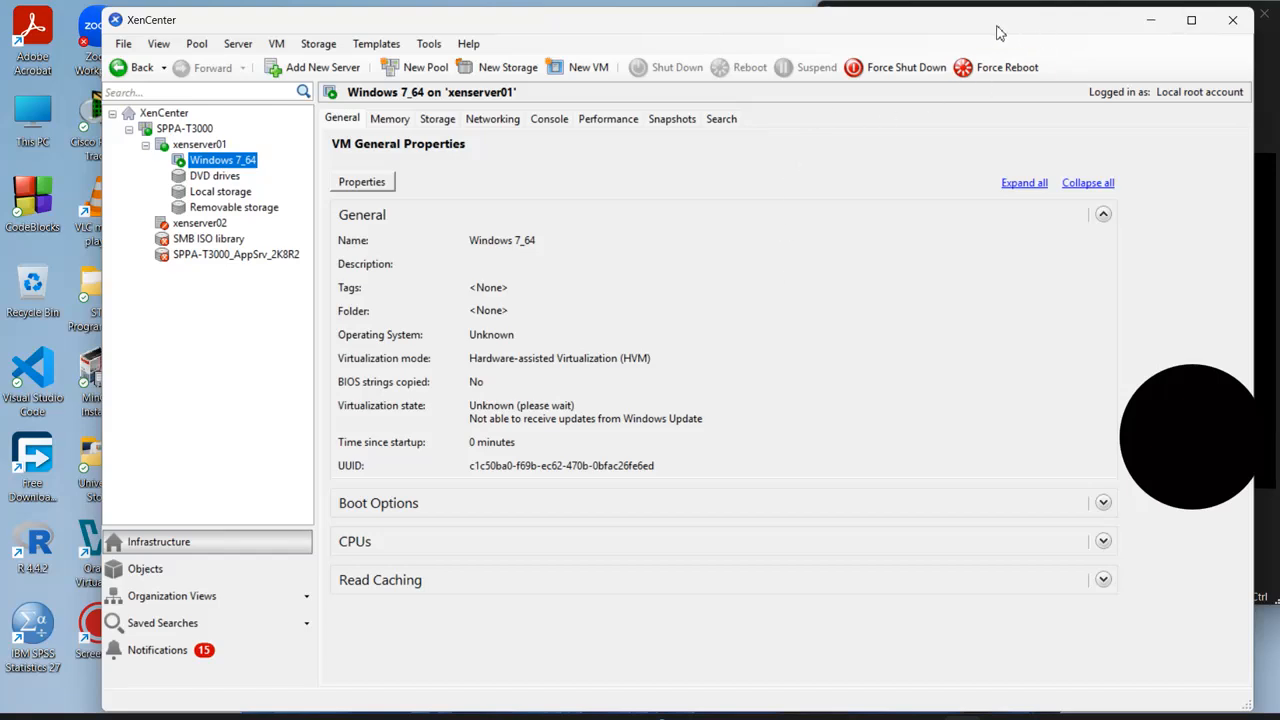
pyautogui.moveTo(993, 26); pyautogui.dragTo(996, 28)
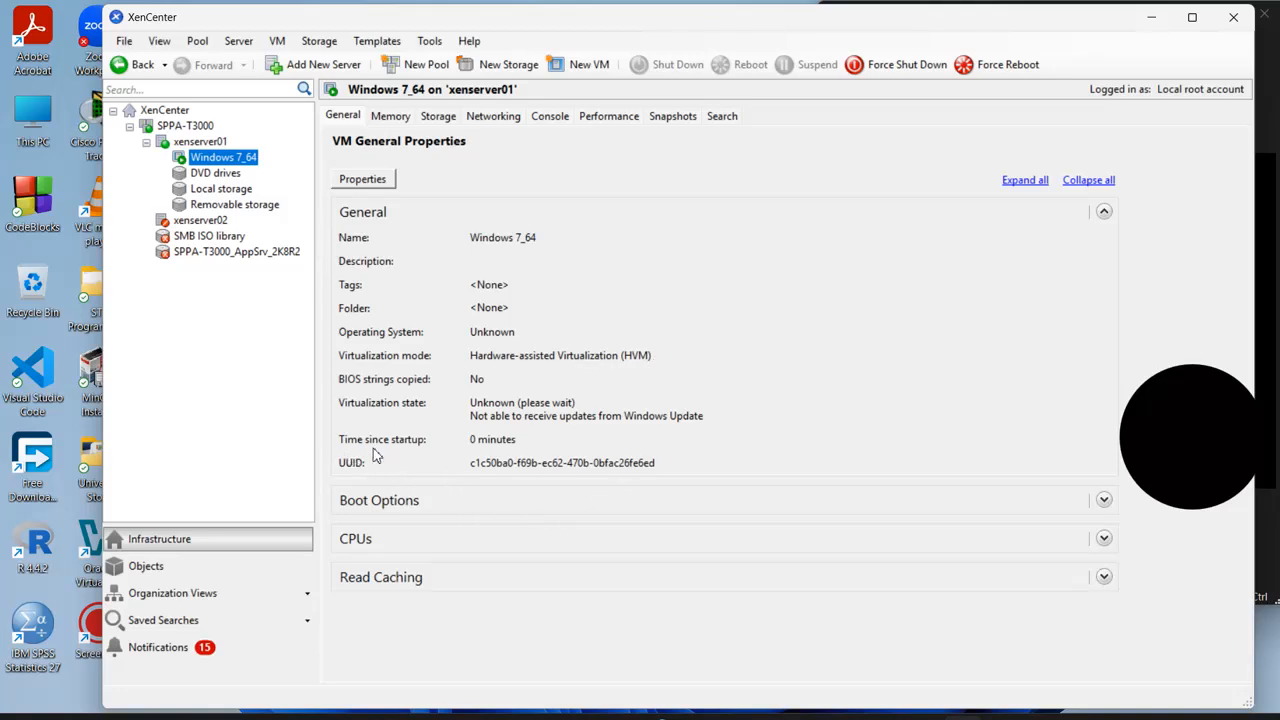
# - Examine the memory, virtual disks, network interfaces, performance graphs, snapshots and search overview of Windows 7_64
pyautogui.click(388, 117)
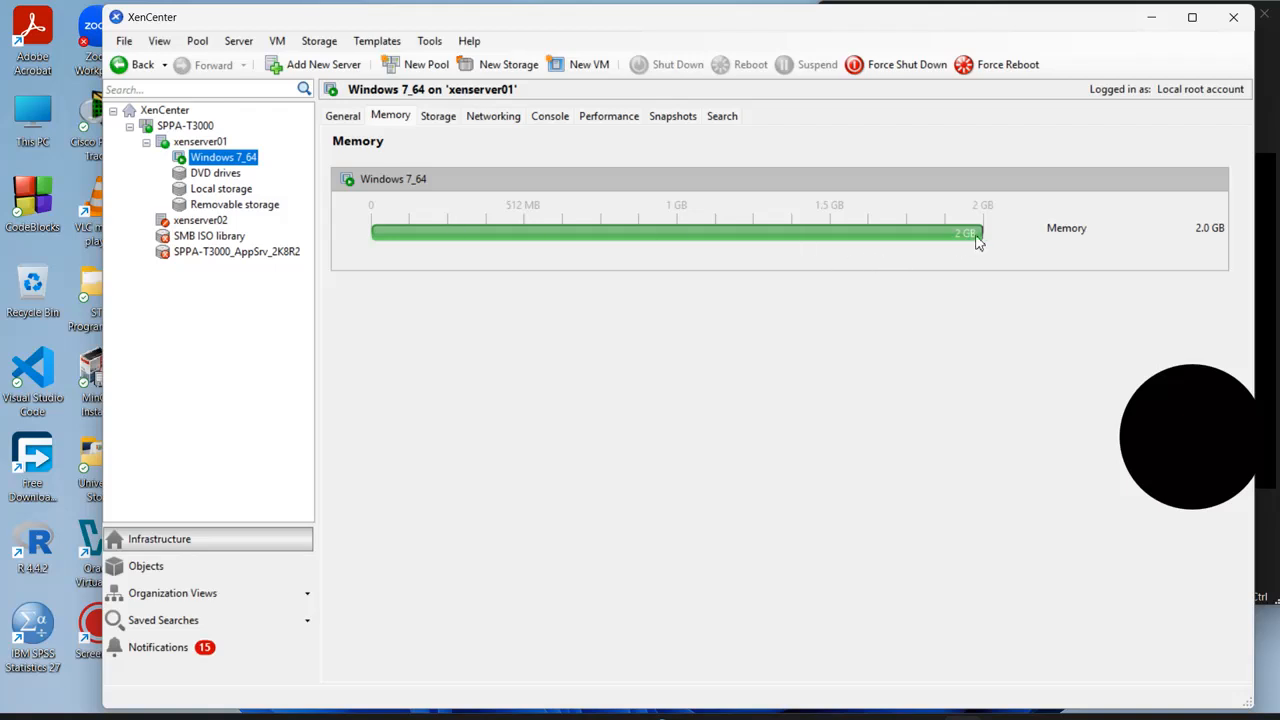
pyautogui.click(443, 120)
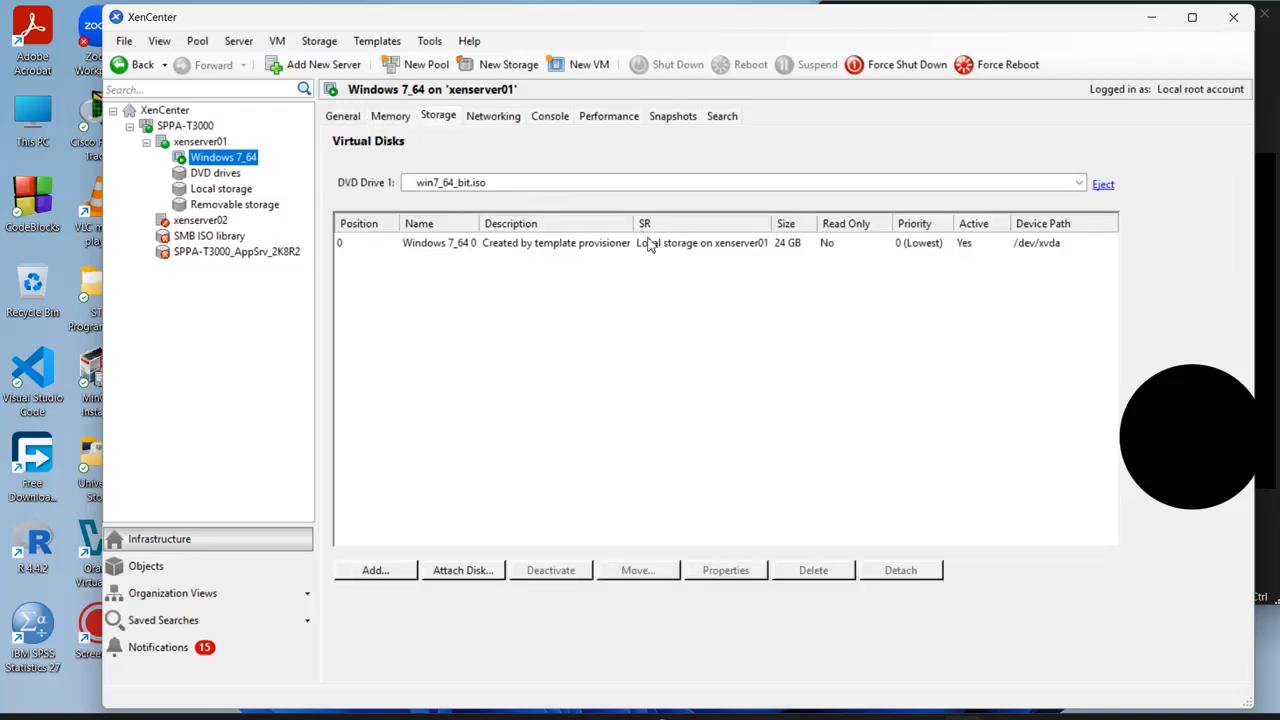
pyautogui.click(476, 117)
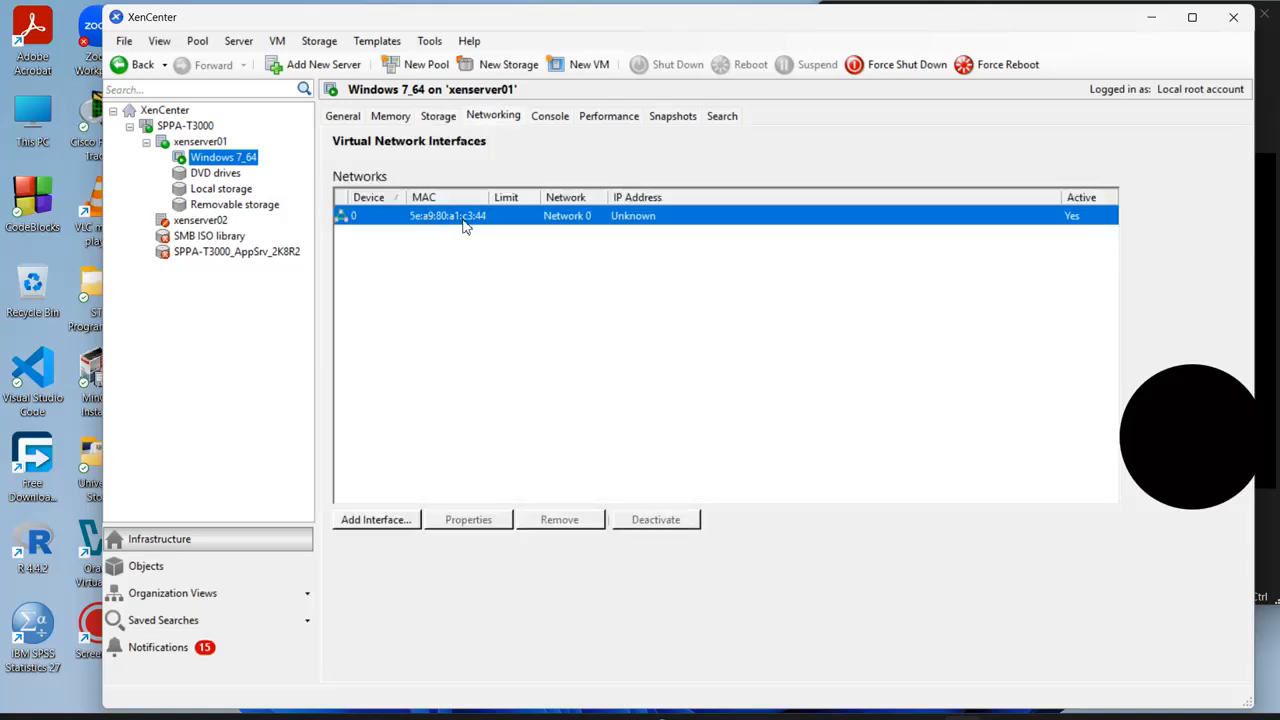
pyautogui.click(618, 120)
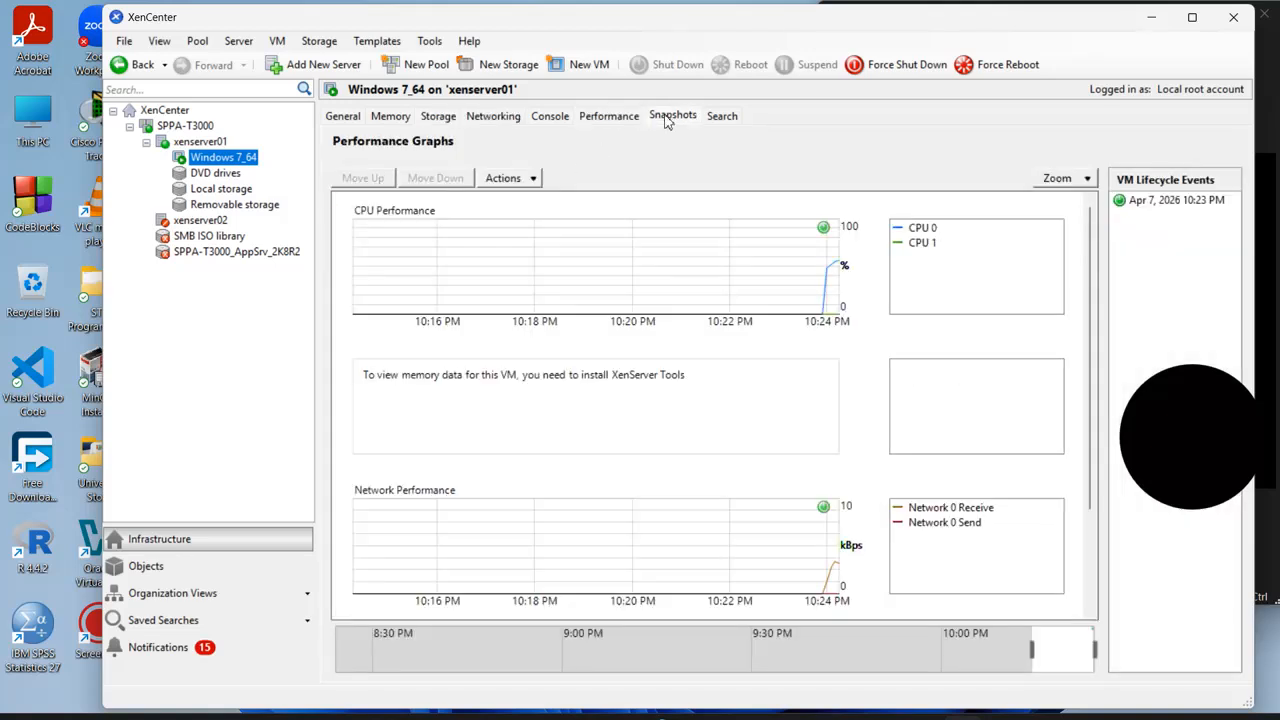
pyautogui.click(680, 119)
pyautogui.click(720, 117)
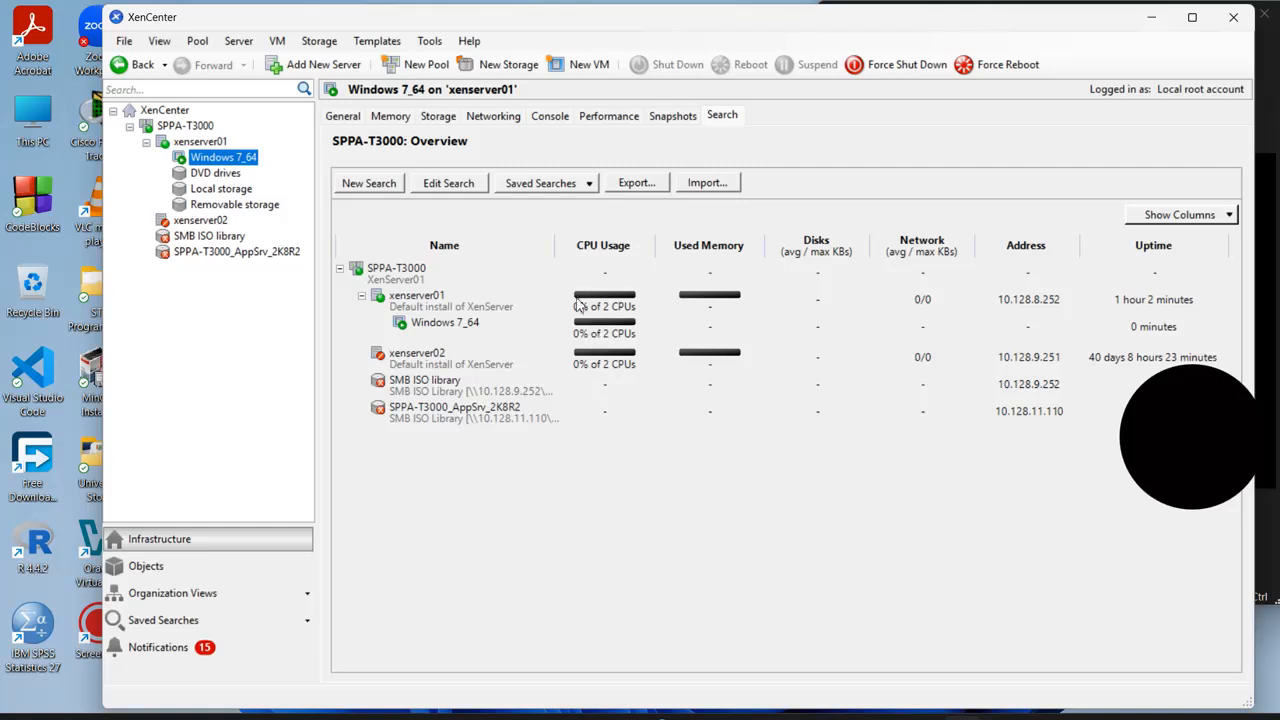
# - Examine the general properties and storage repositories of the SPPA-T3000 pool
pyautogui.click(195, 146)
pyautogui.click(190, 127)
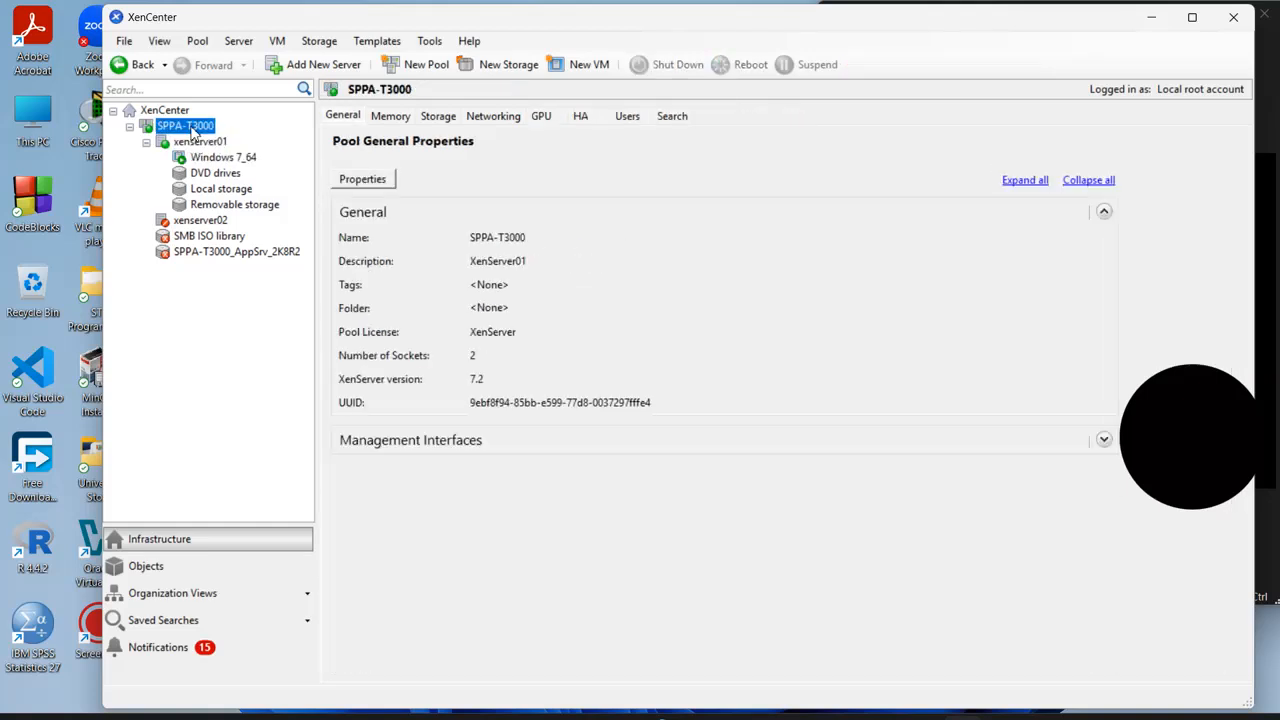
pyautogui.click(445, 118)
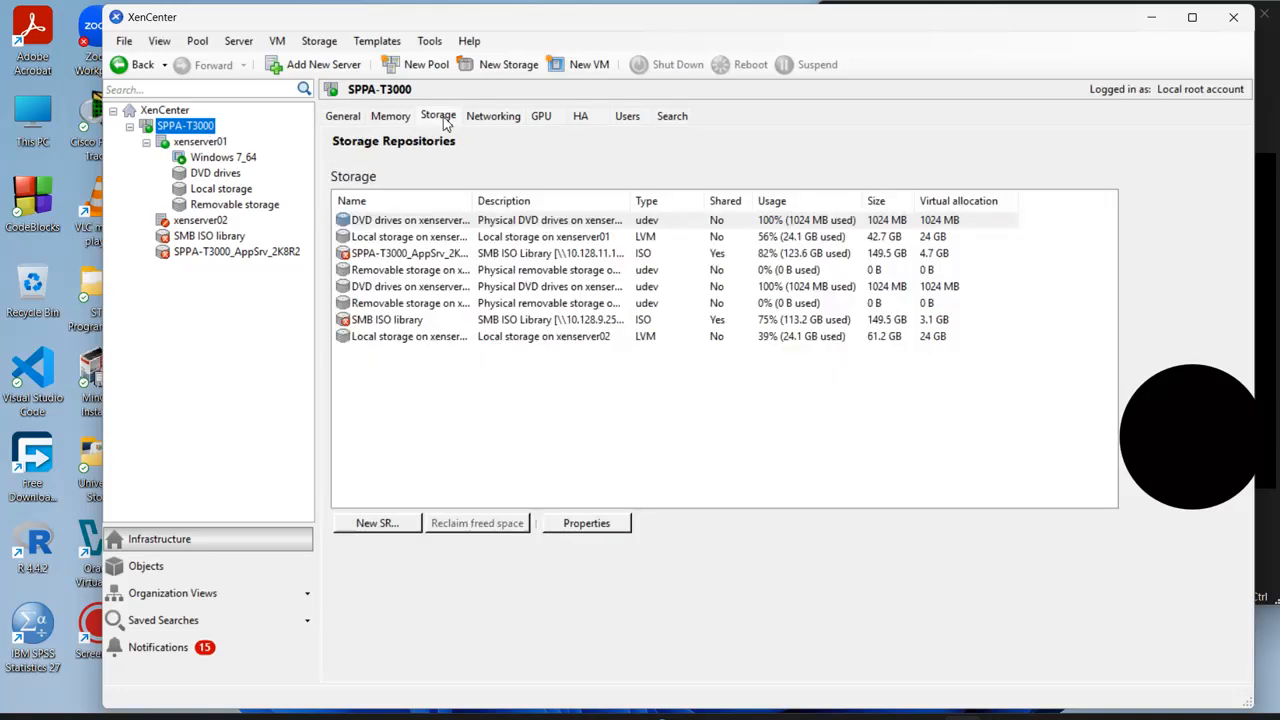
pyautogui.click(350, 119)
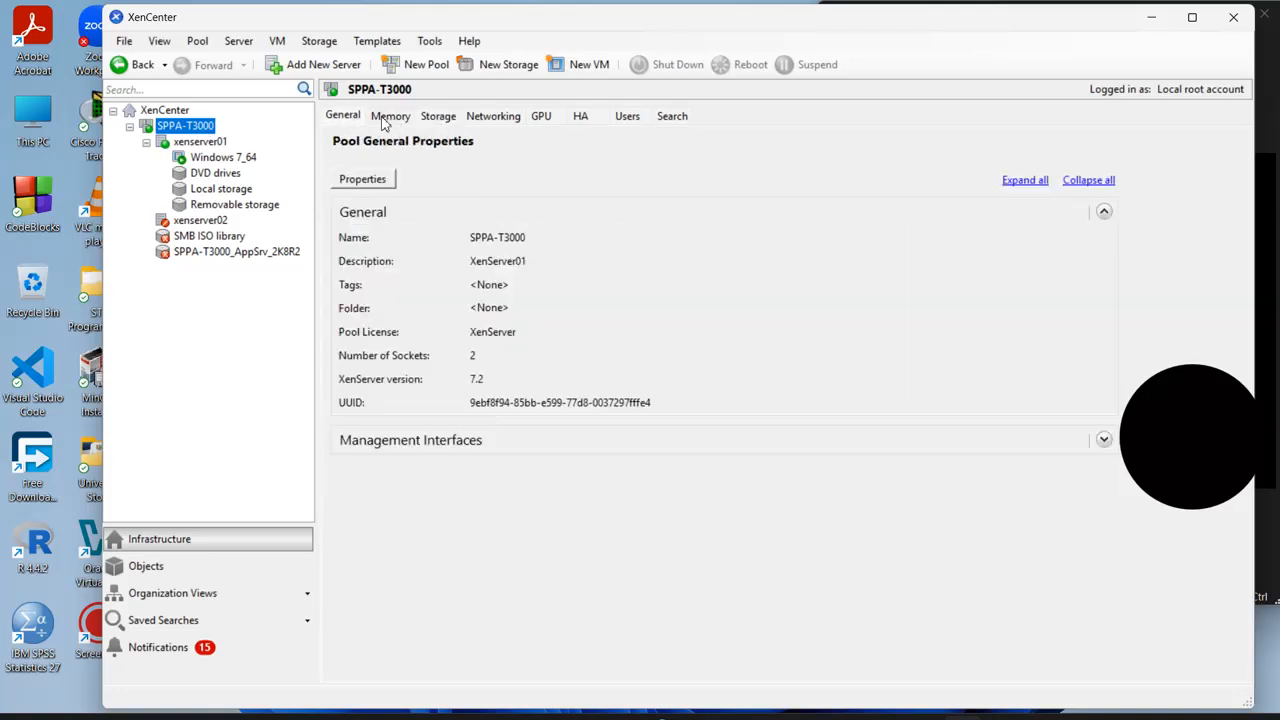
pyautogui.click(447, 120)
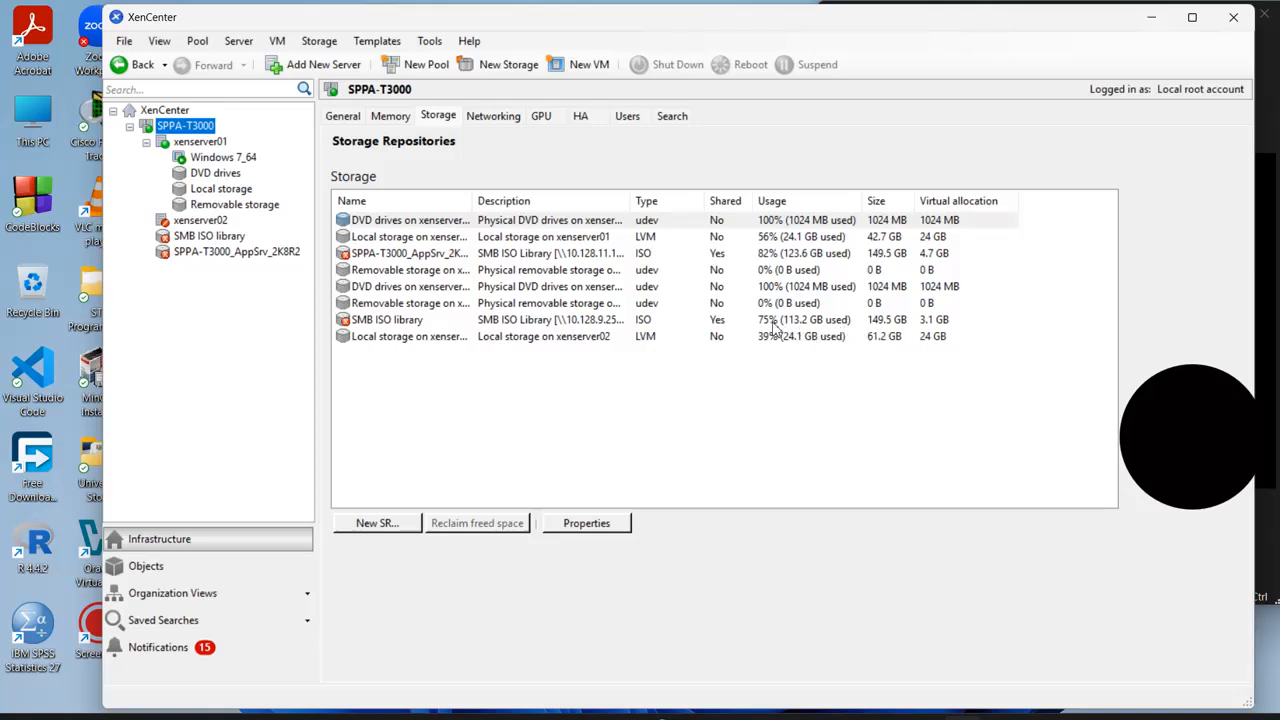
# - Check the general properties of the Windows 7_64 VM and close XenCenter
pyautogui.click(238, 157)
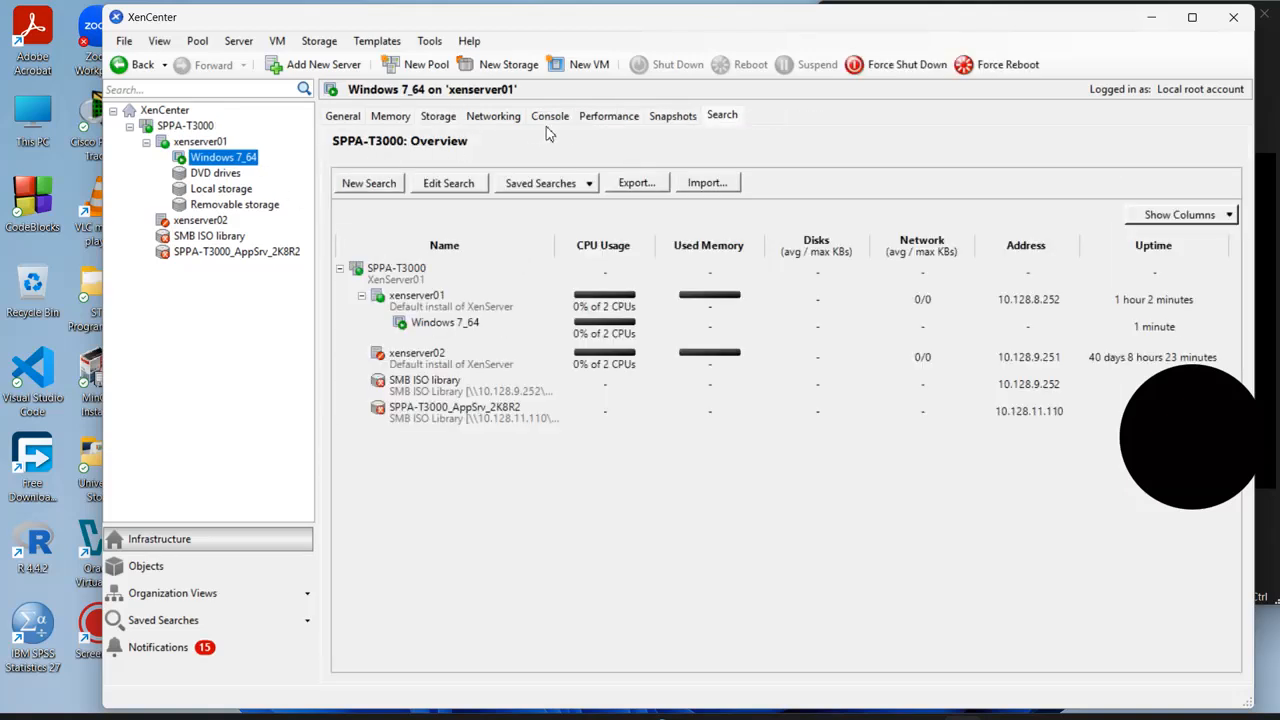
pyautogui.click(344, 118)
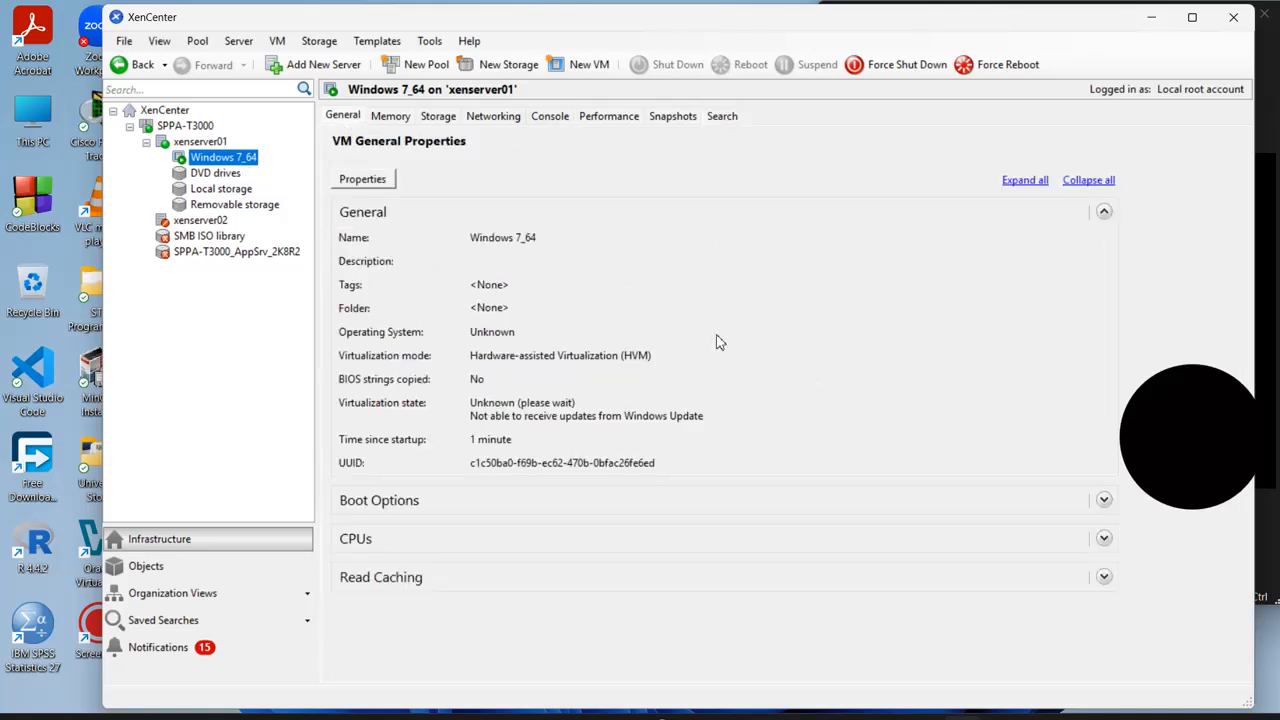
pyautogui.click(1236, 19)
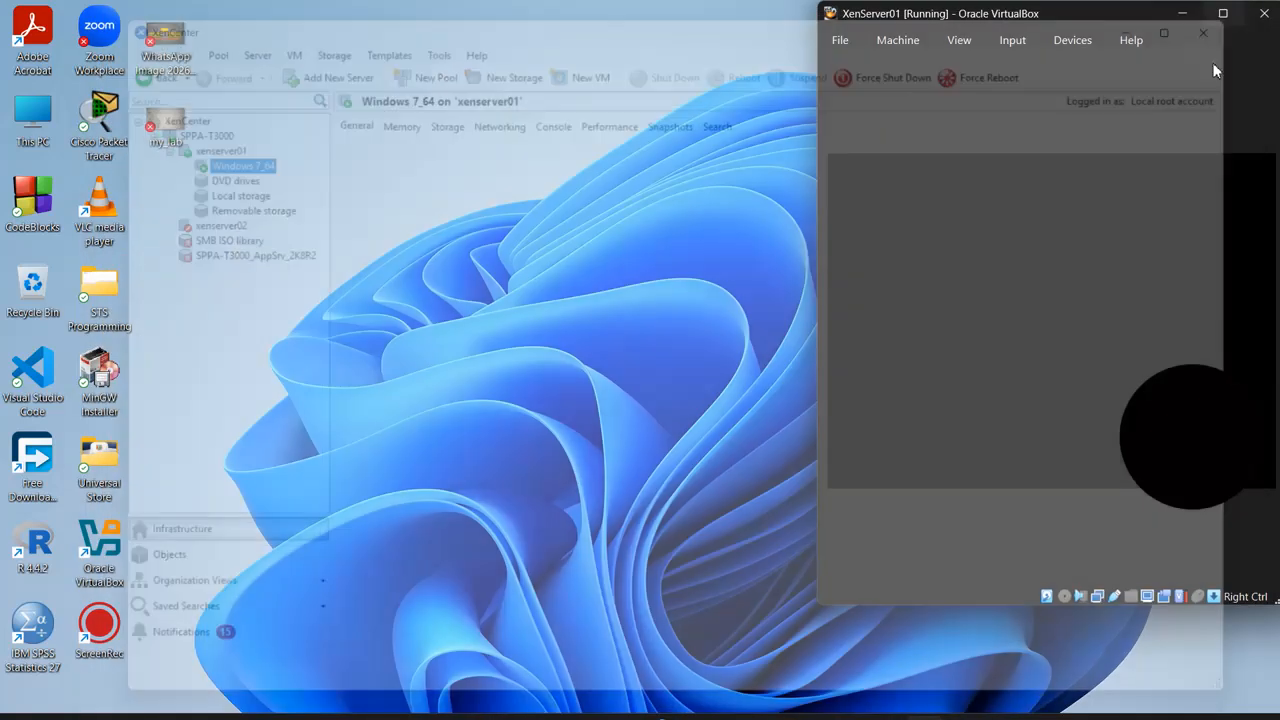